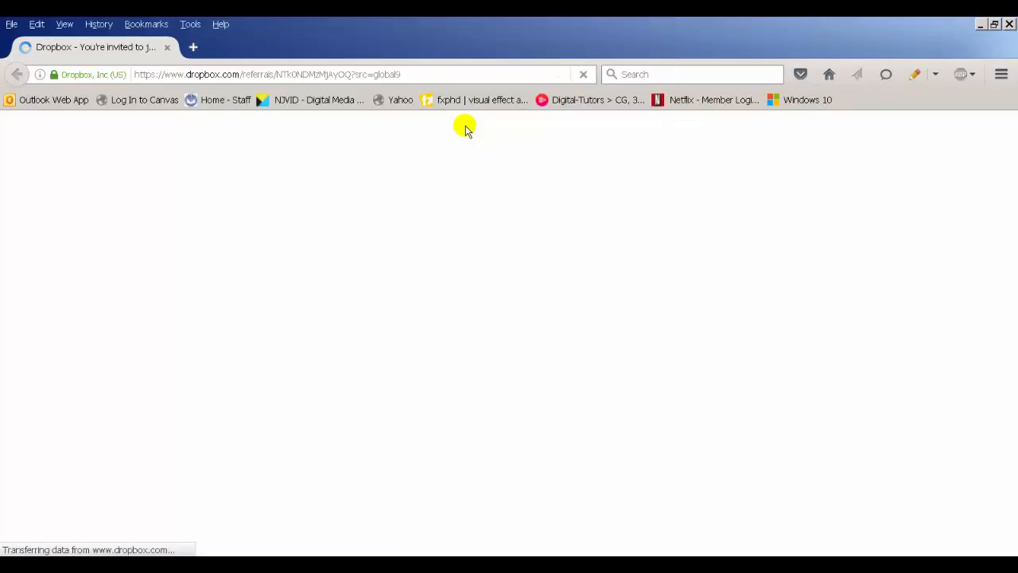
Step: Scroll through the Dropbox invitation sign-up page to review its form fields and footer links
scroll(368, 316, "down", 2)
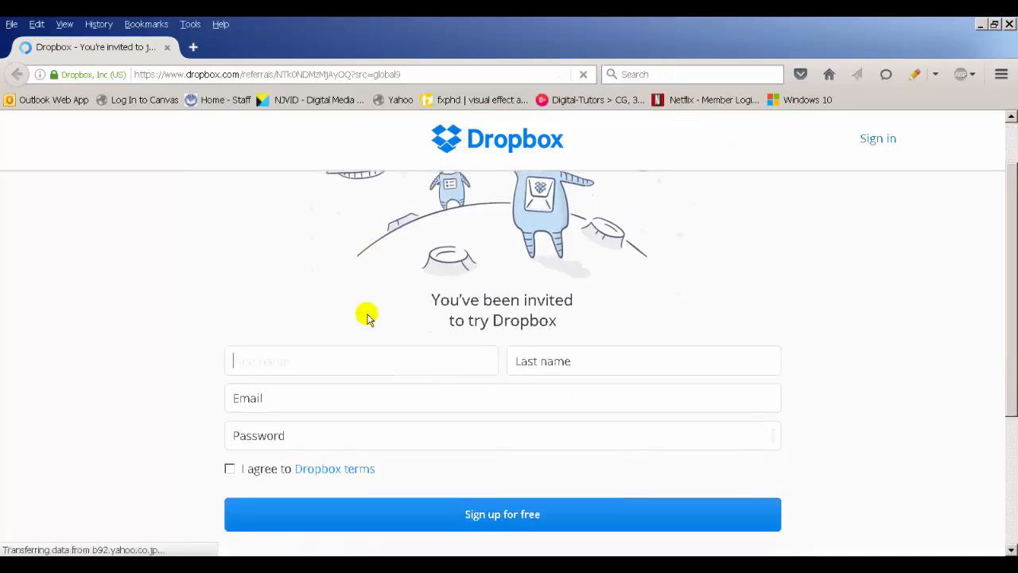
scroll(363, 314, "up", 2)
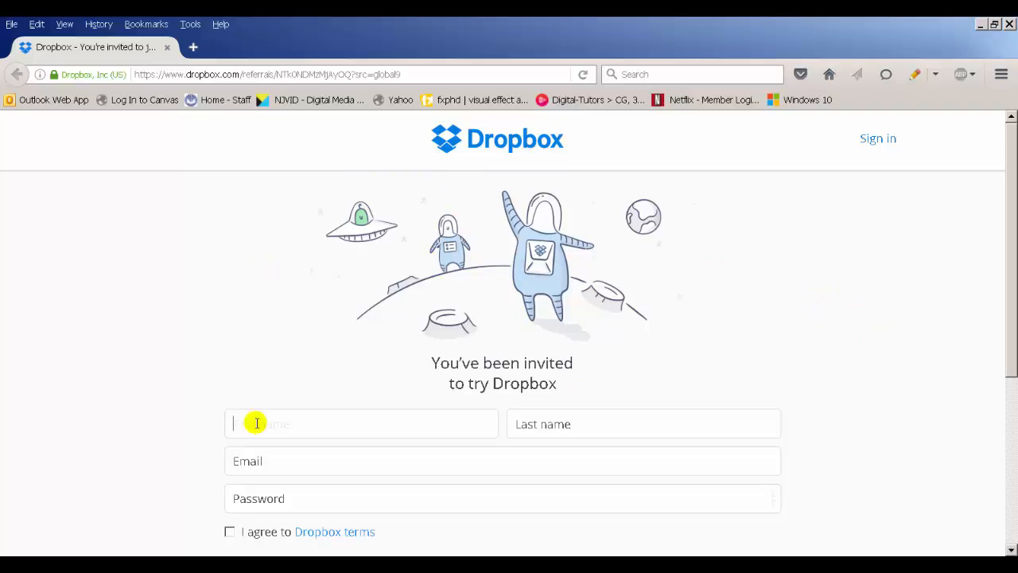
scroll(175, 441, "down", 4)
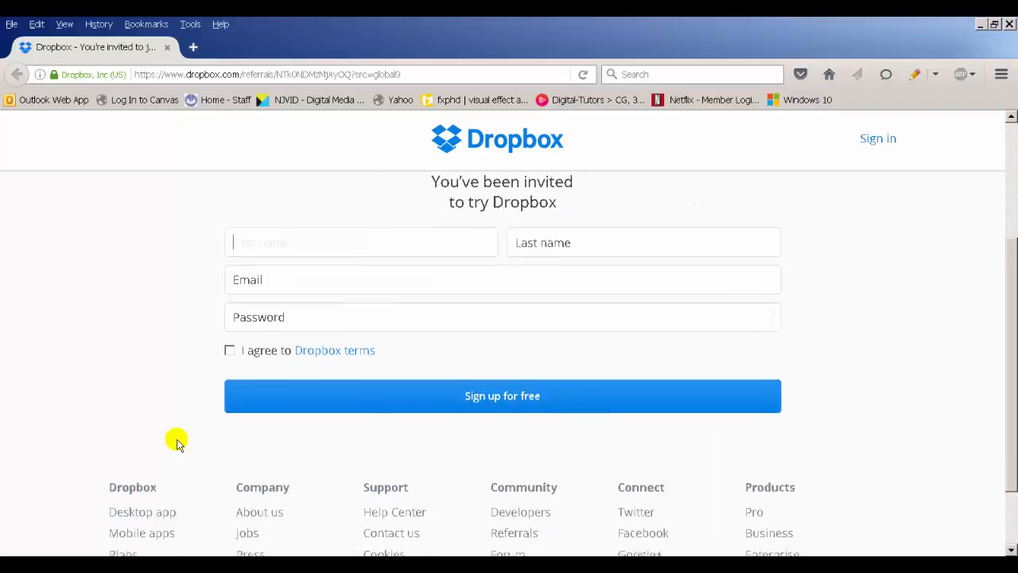
scroll(177, 441, "down", 1)
scroll(176, 441, "up", 5)
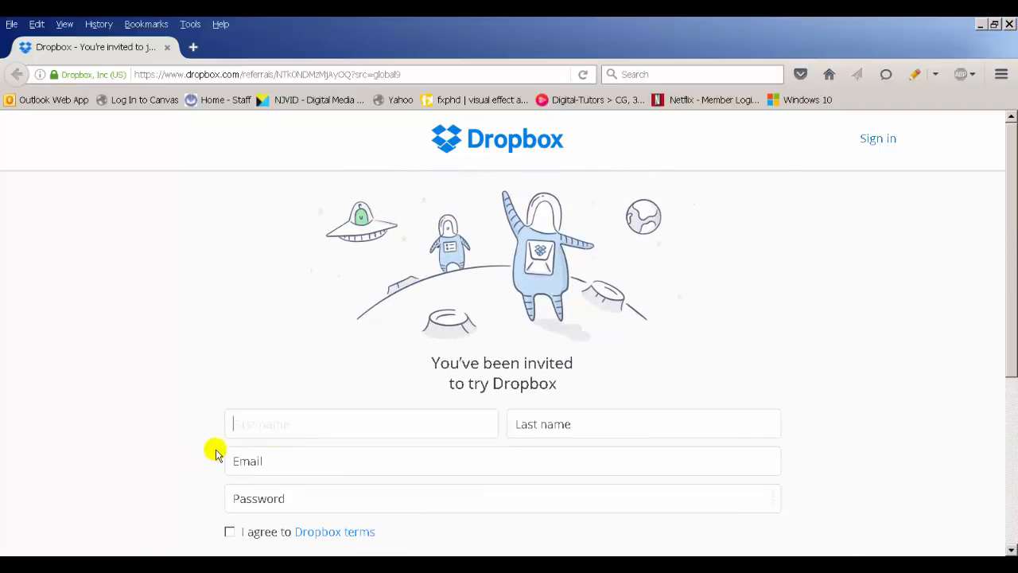
scroll(226, 525, "down", 3)
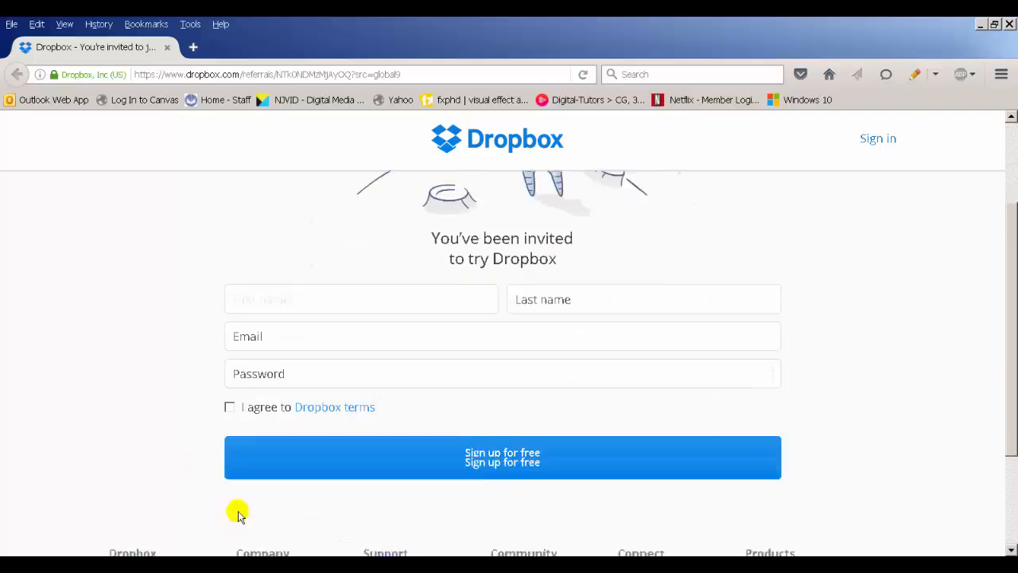
scroll(208, 355, "down", 3)
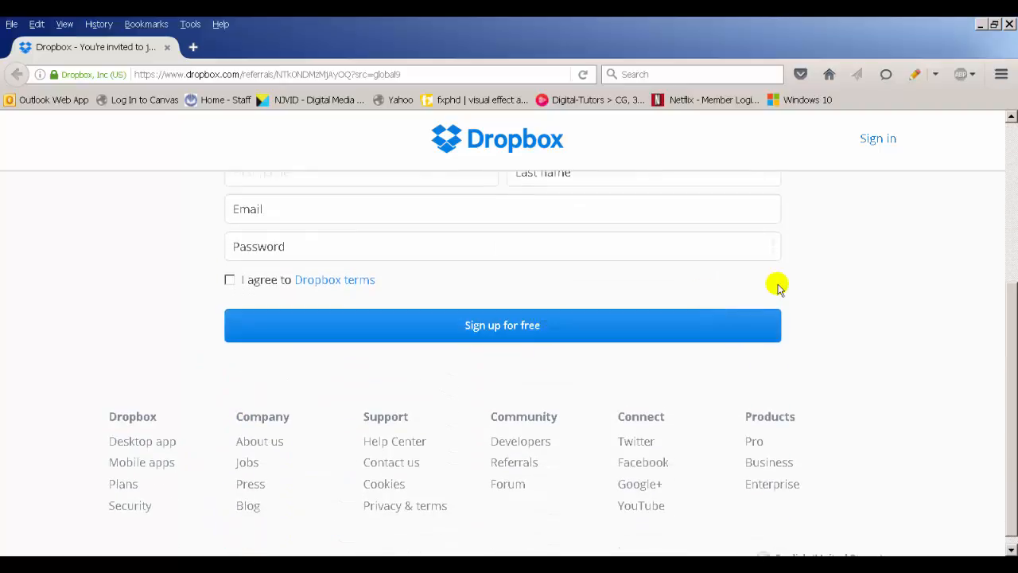
scroll(813, 256, "up", 6)
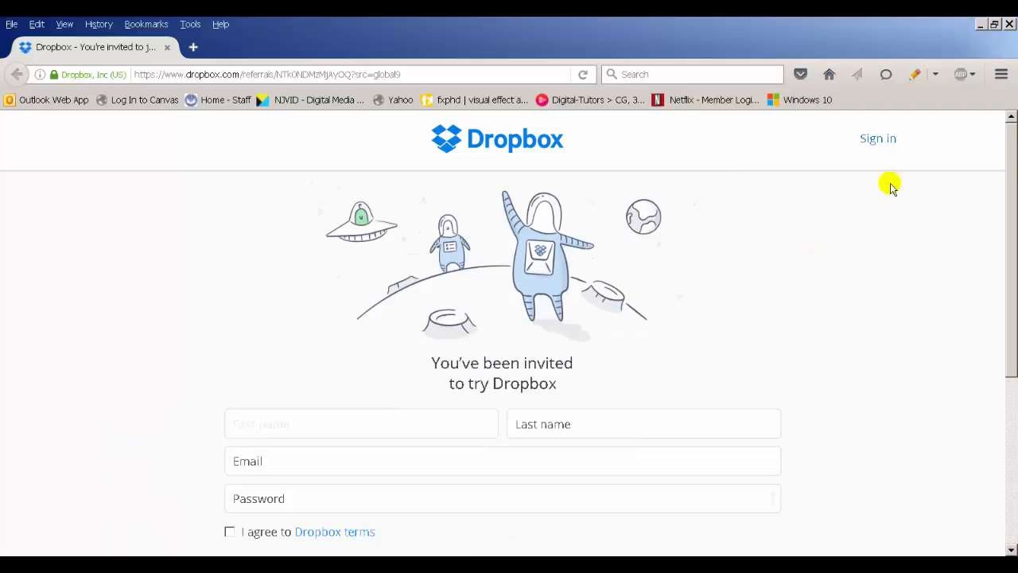
Step: Minimize the browser window to reveal the desktop and the open course syllabus
left_click(981, 29)
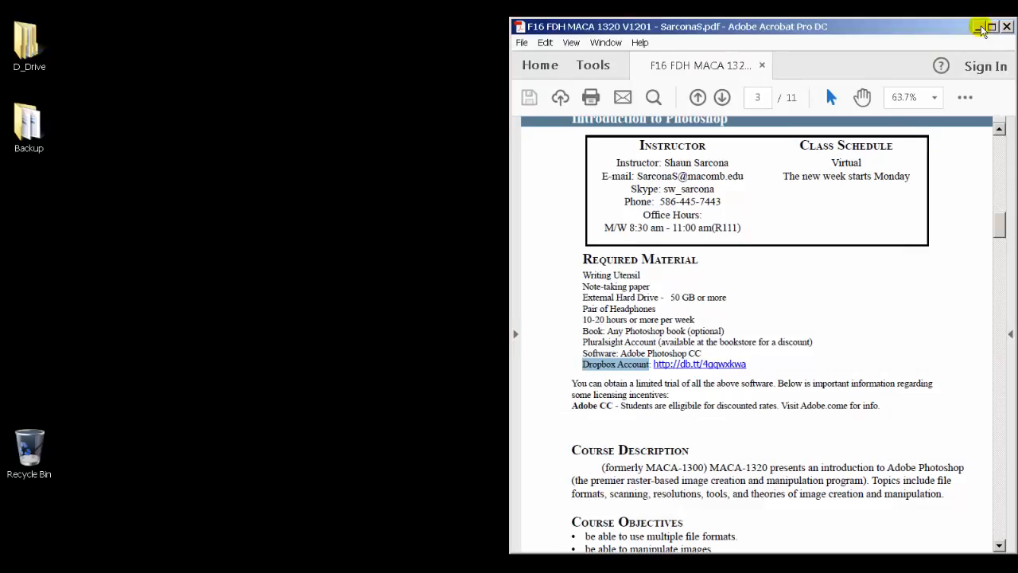
left_click(81, 561)
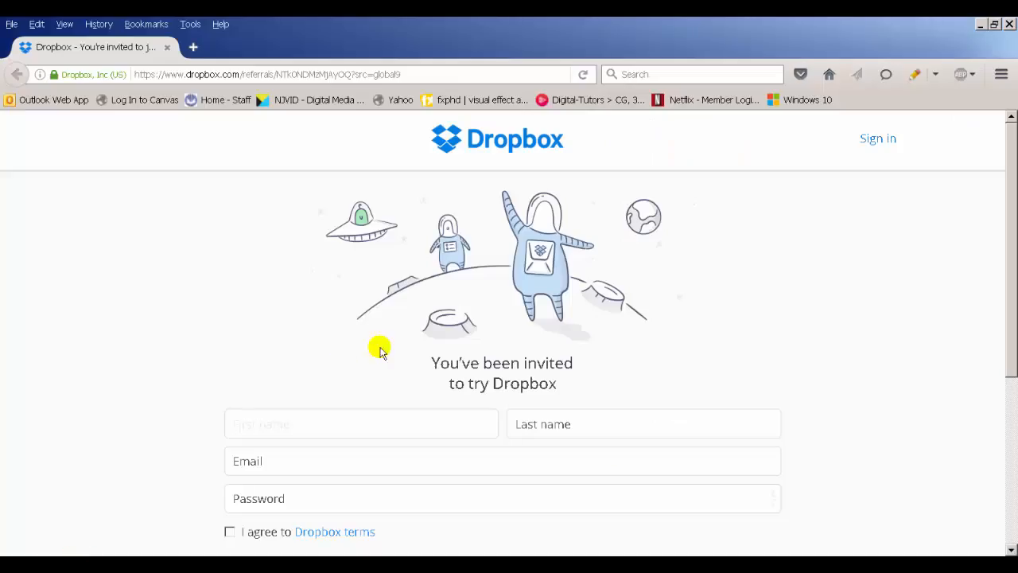
left_click(982, 26)
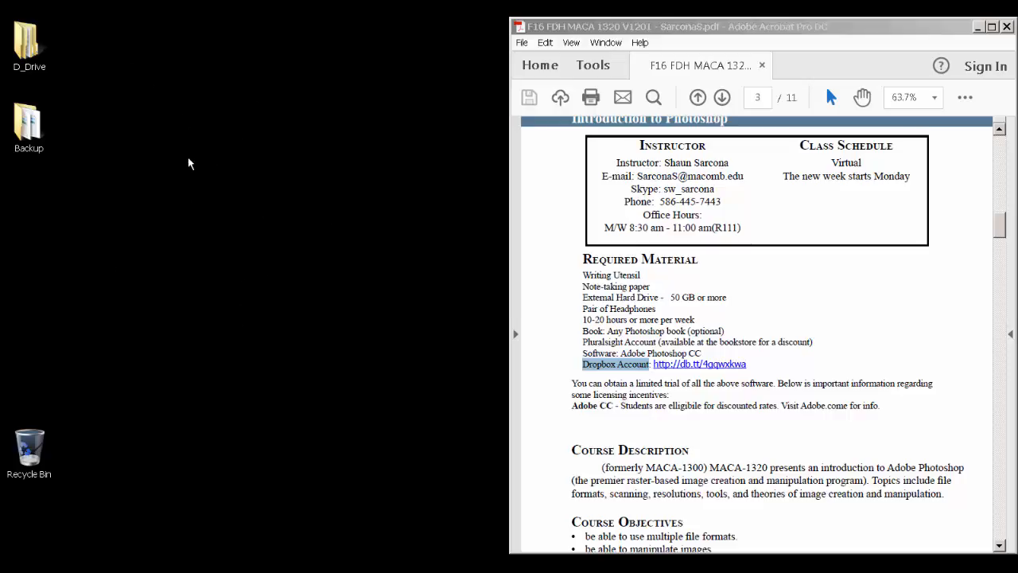
left_click(63, 221)
key("super")
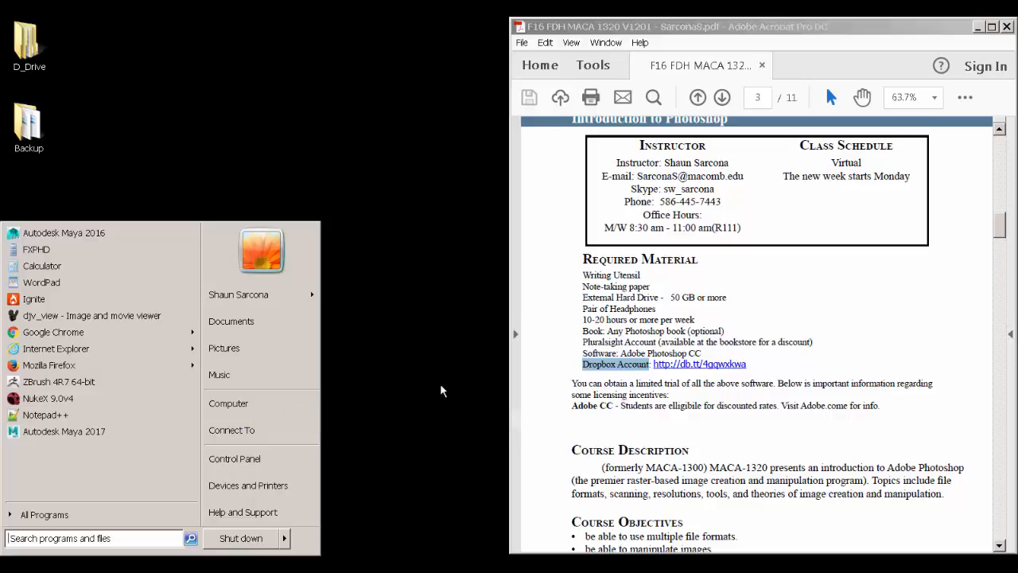
left_click(448, 425)
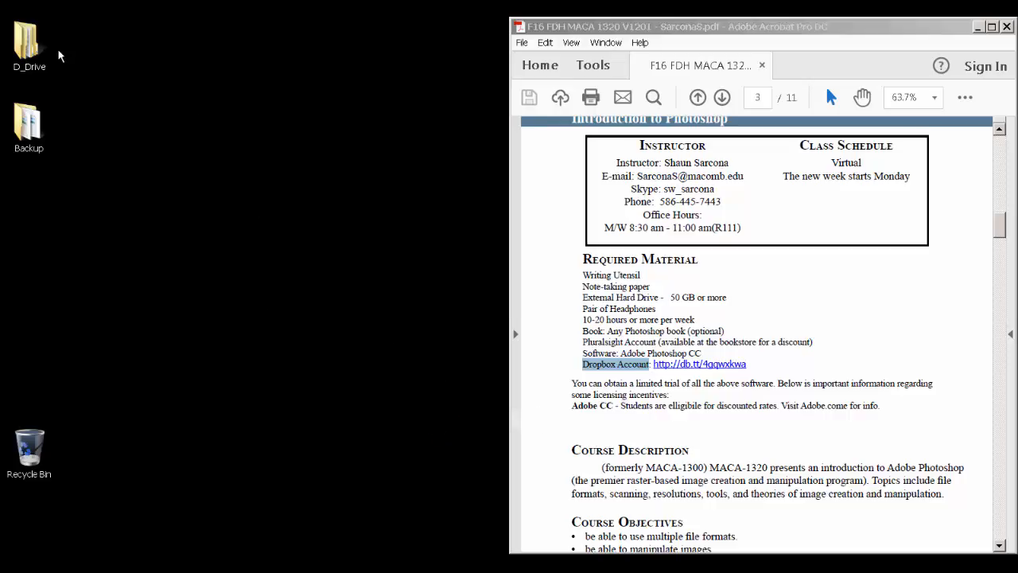
left_click(30, 49)
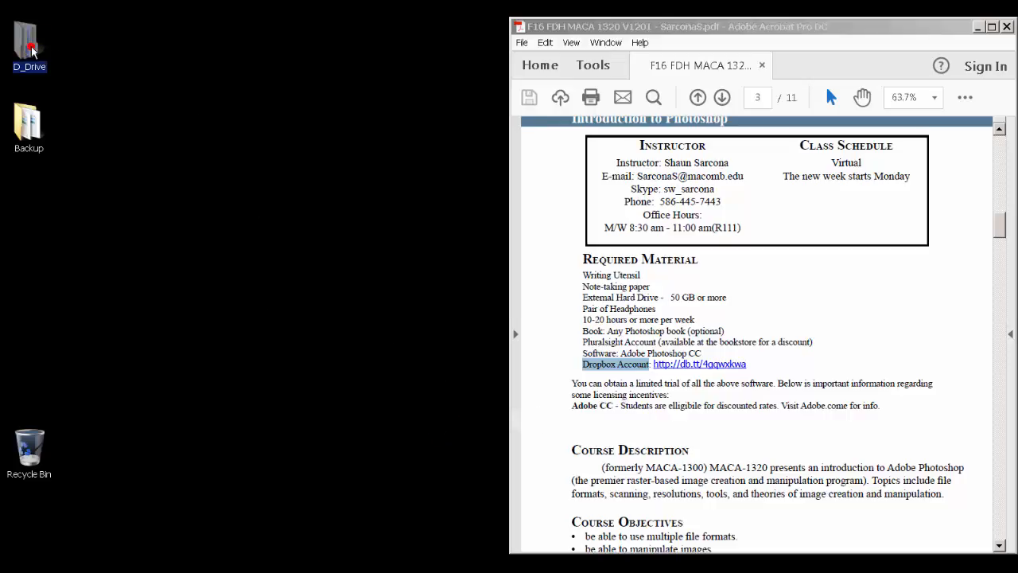
double_click(30, 48)
left_click_drag(302, 46, 490, 51)
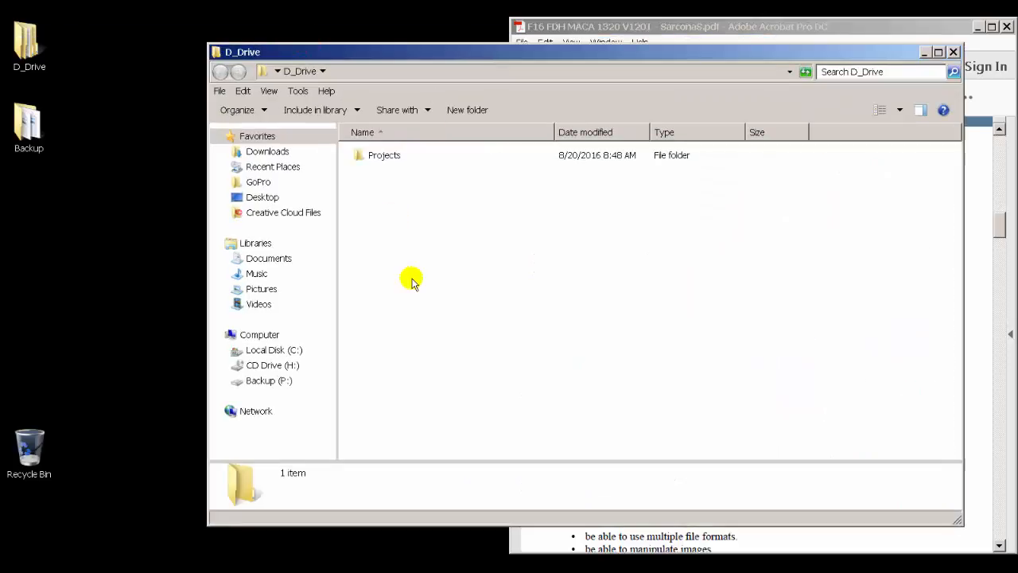
left_click(215, 52)
left_click(214, 53)
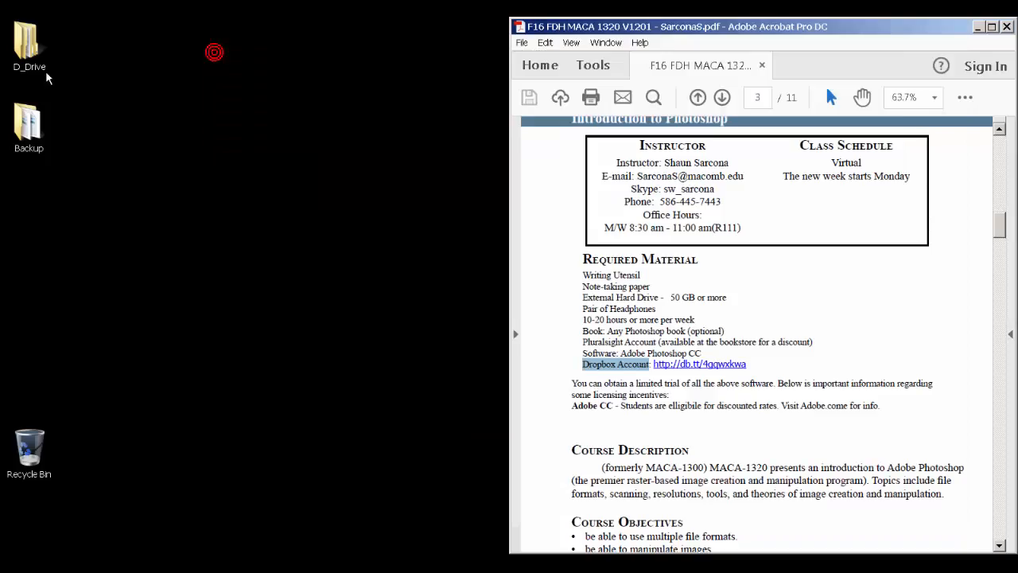
Step: Open the D_Drive folder from the desktop and move its window beside the syllabus
left_click(19, 69)
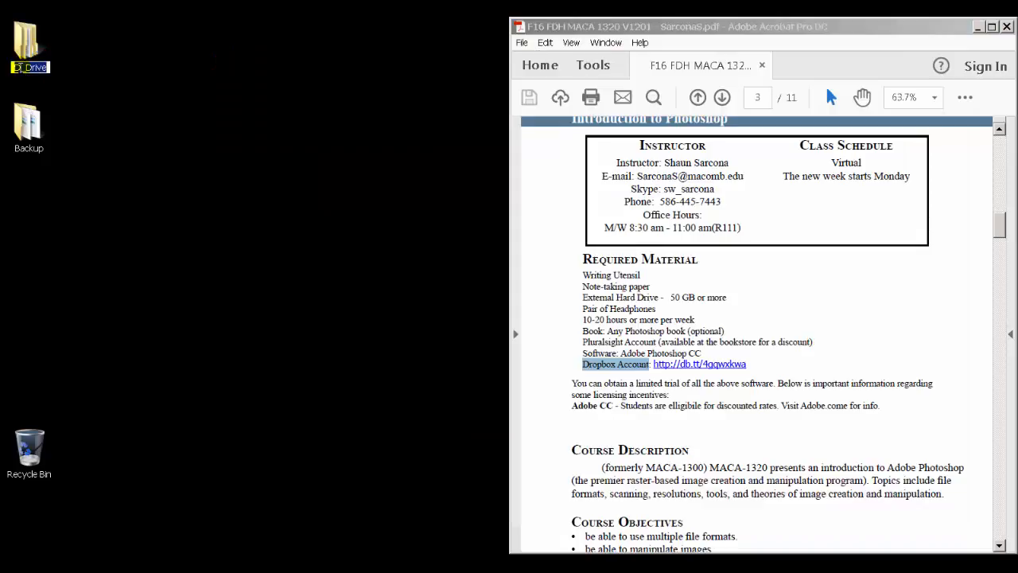
left_click_drag(20, 69, 31, 68)
left_click(27, 50)
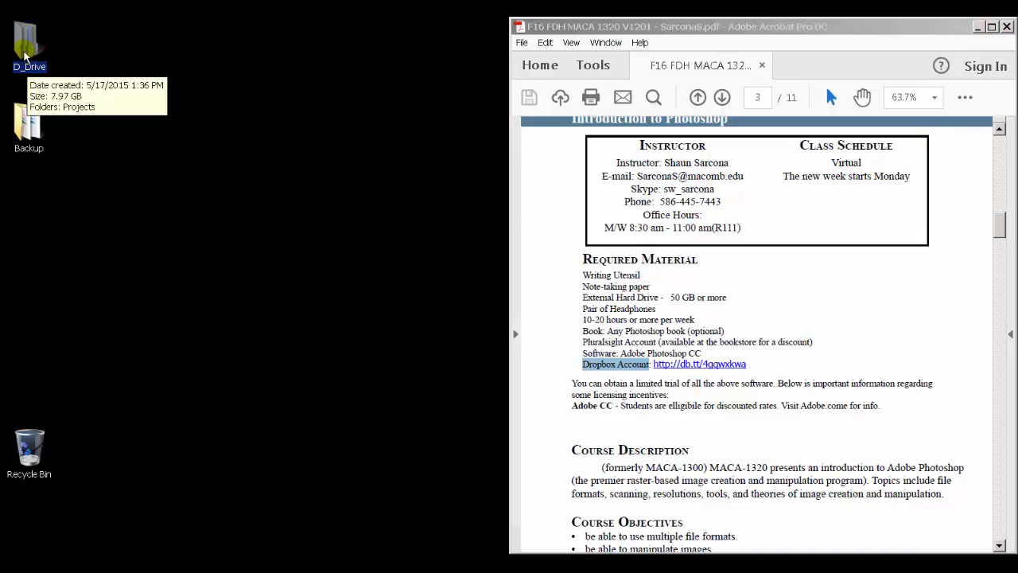
double_click(25, 54)
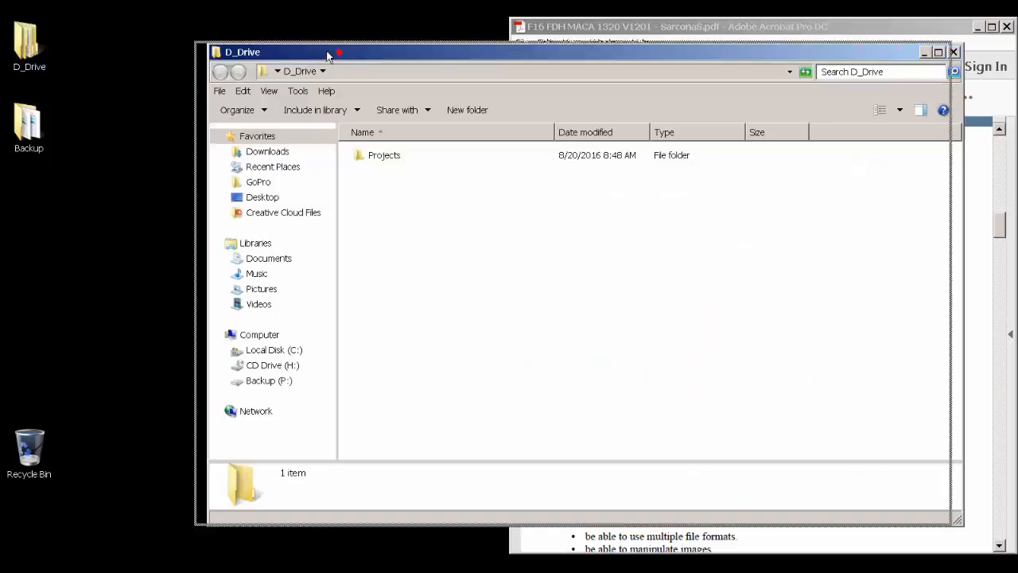
left_click_drag(329, 50, 207, 40)
Step: Create a new folder named 1320 inside D_Drive
right_click(241, 157)
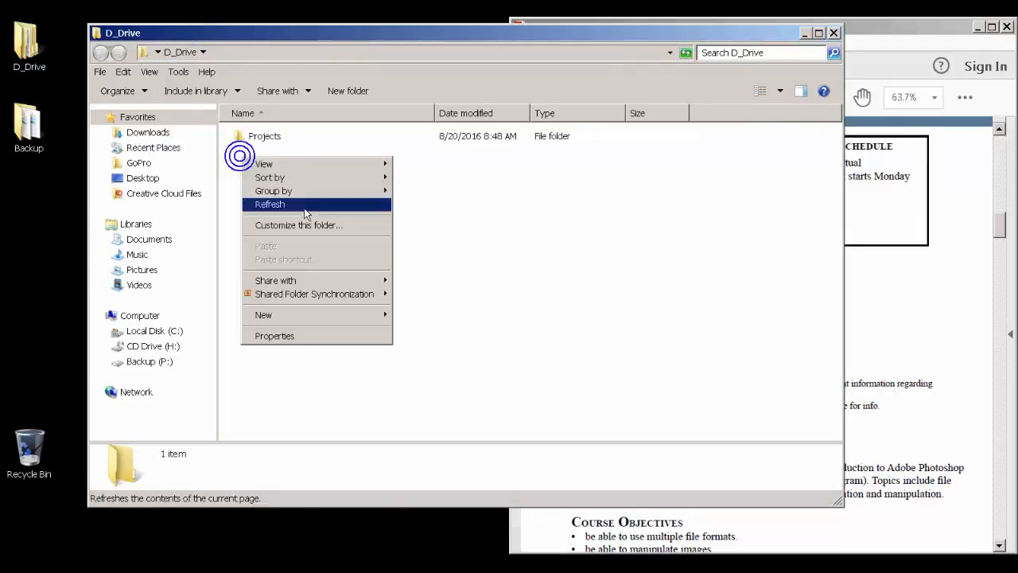
right_click(354, 314)
left_click(450, 317)
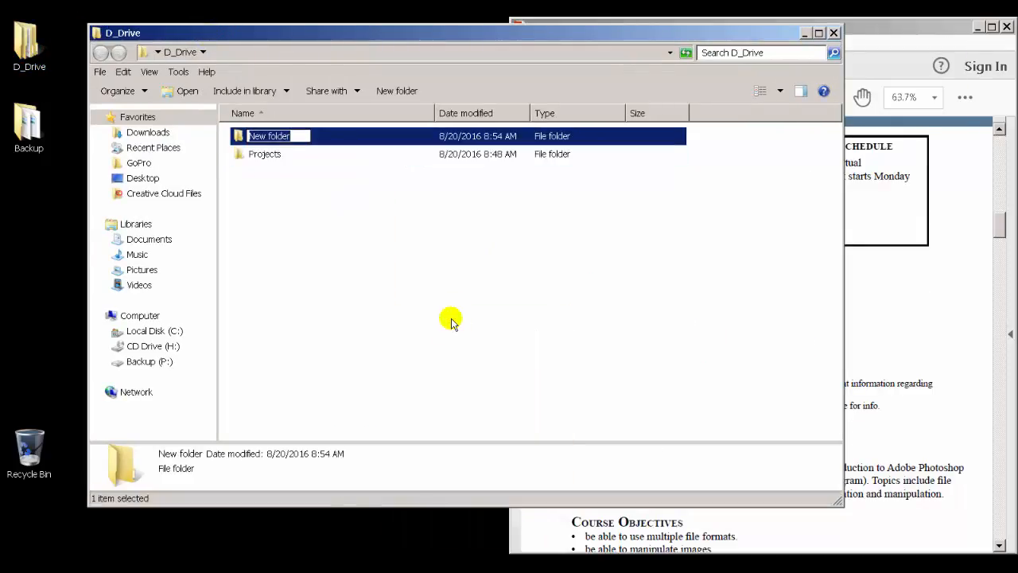
type("1320")
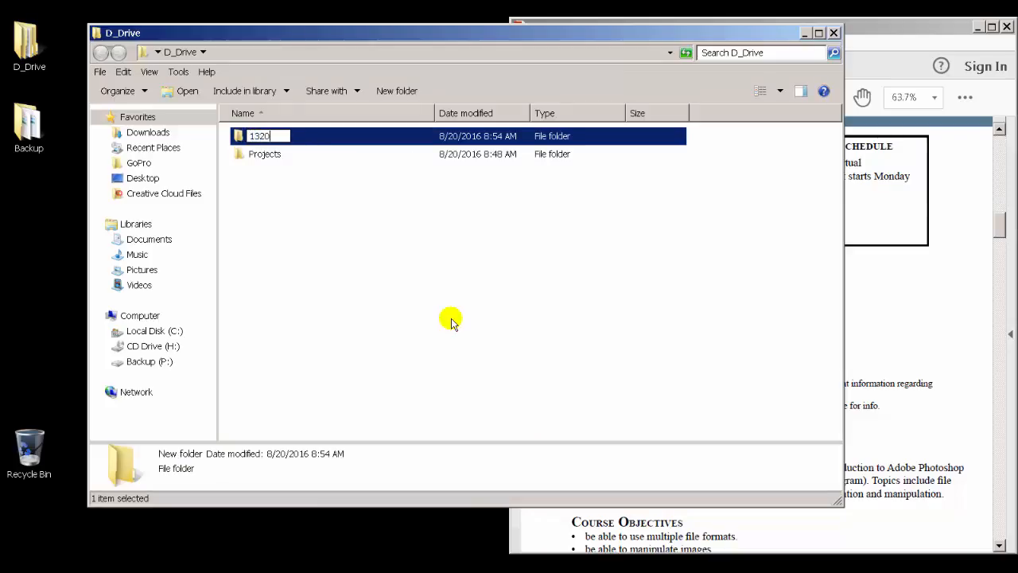
key("Return")
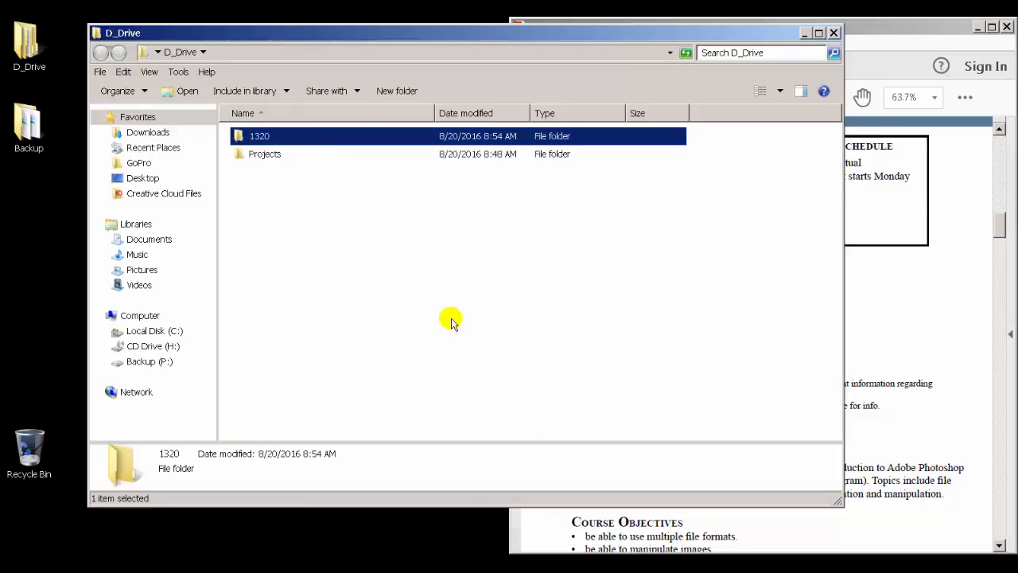
Step: Check the course number at the top of the syllabus and open the 1320 folder
left_click(1003, 237)
scroll(703, 205, "up", 1)
left_click(607, 127)
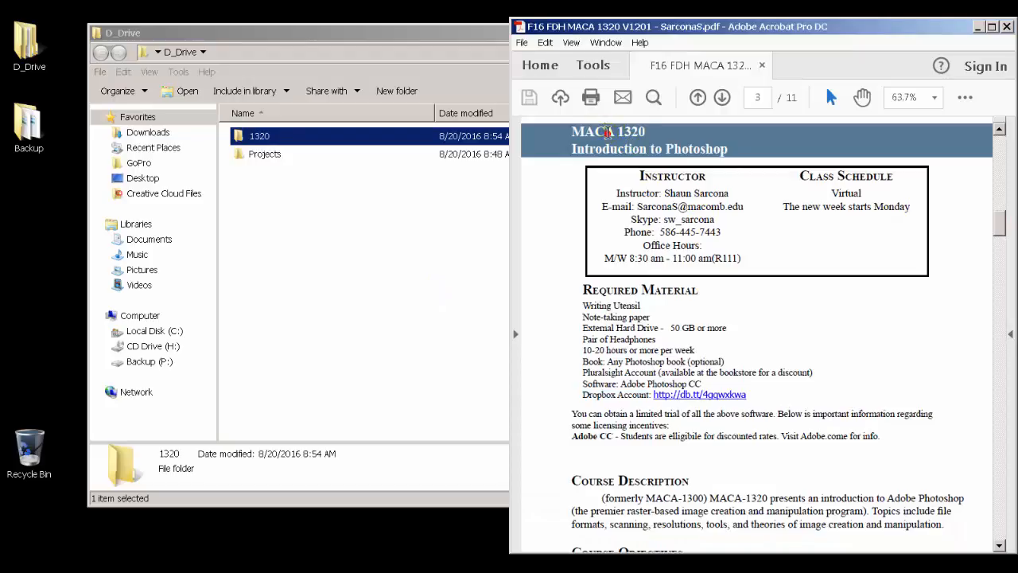
left_click(382, 183)
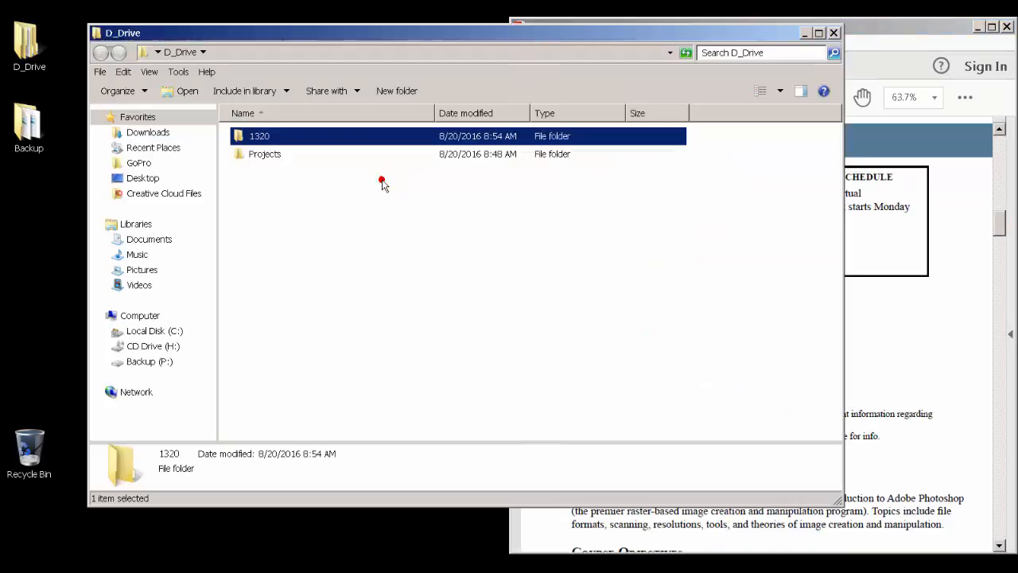
double_click(266, 137)
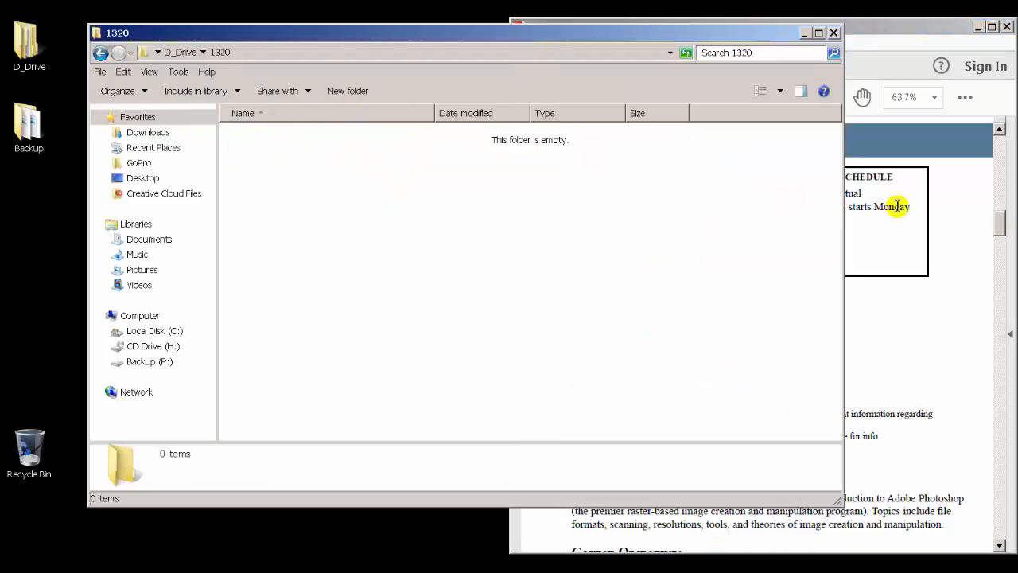
Step: Scroll the syllabus to the Assignment Breakdown list and highlight its items
left_click_drag(1000, 219, 1002, 260)
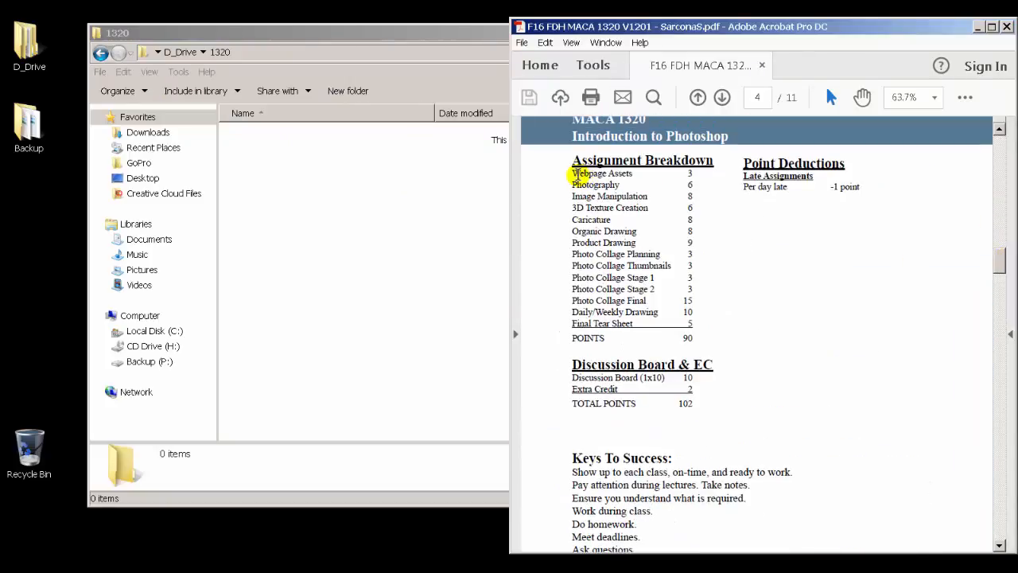
mouse_move(576, 174)
left_mouse_down()
mouse_move(636, 193)
mouse_move(681, 297)
mouse_move(681, 324)
left_mouse_up()
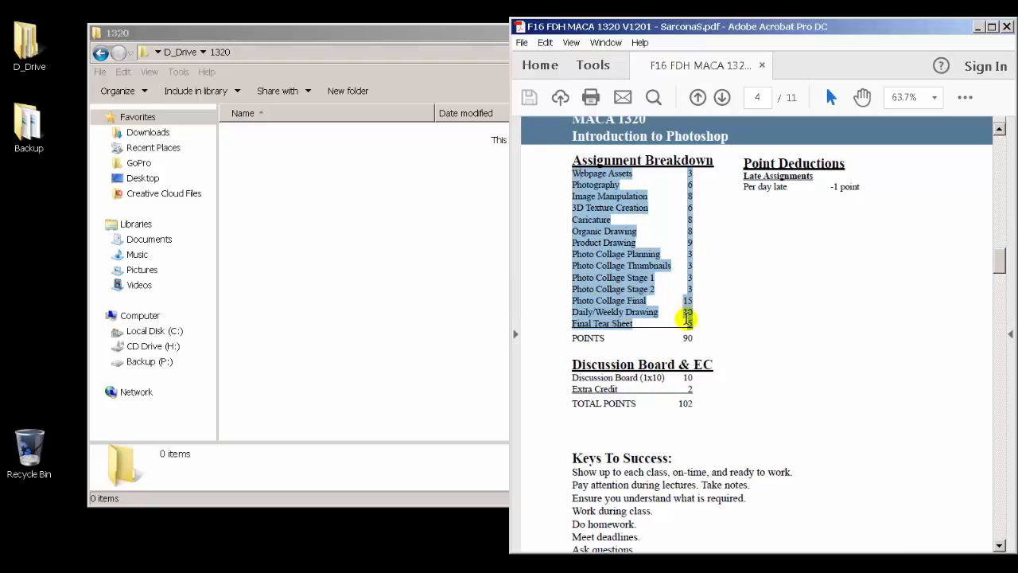
left_click(421, 217)
Step: Create a subfolder named DropboxTurnin inside the 1320 folder
right_click(274, 199)
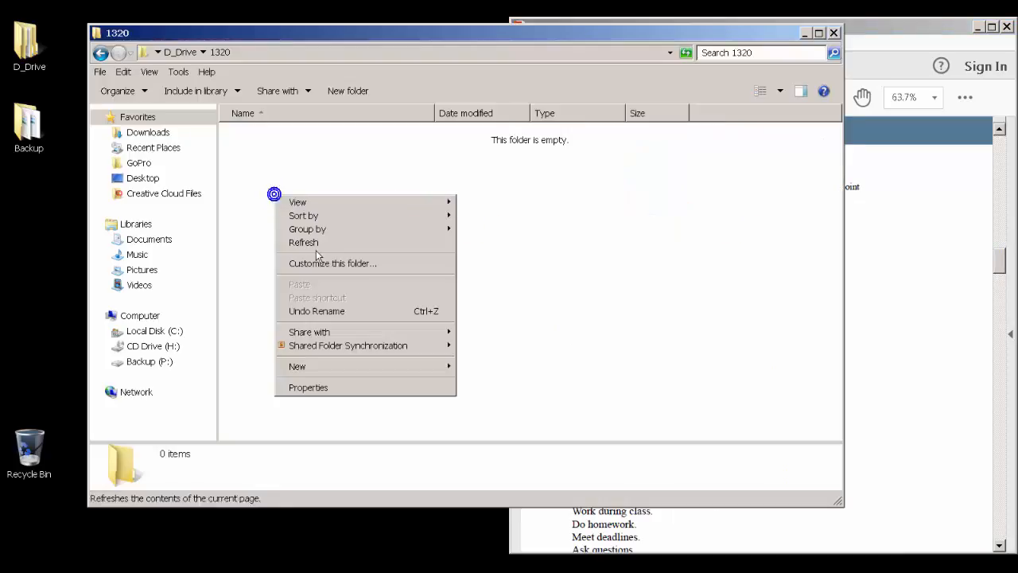
left_click(406, 365)
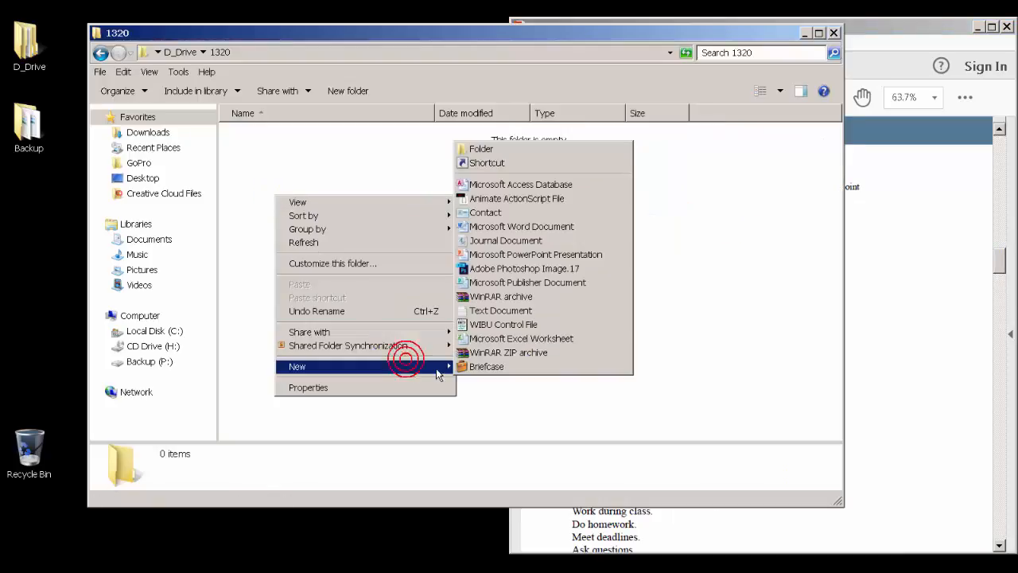
left_click(515, 150)
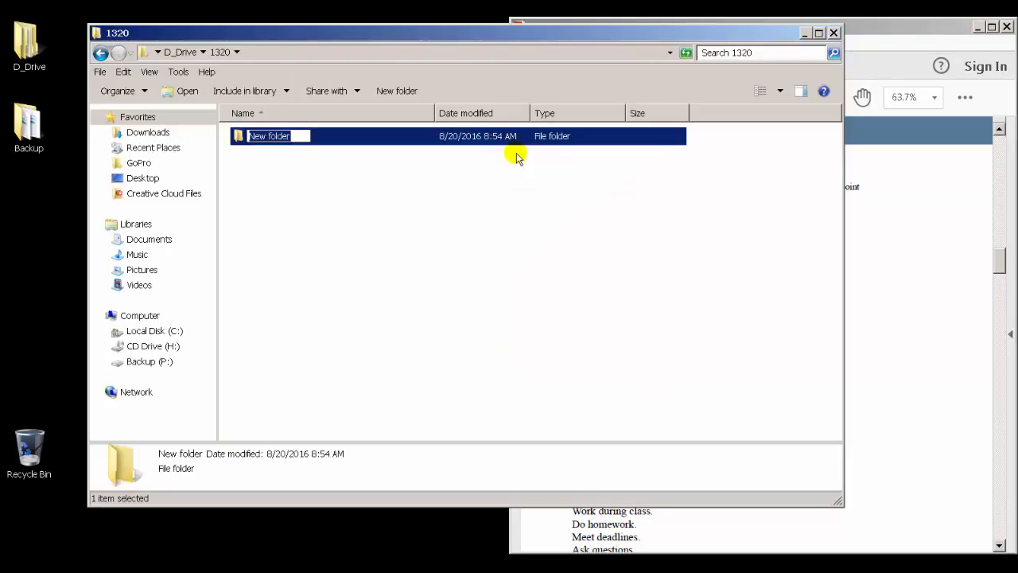
type("Turnin")
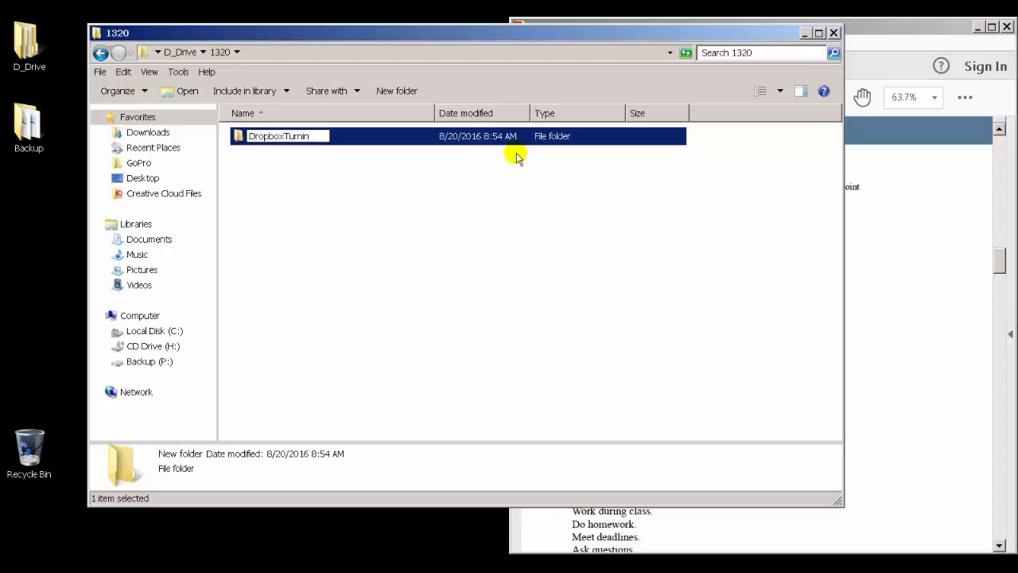
key("Return")
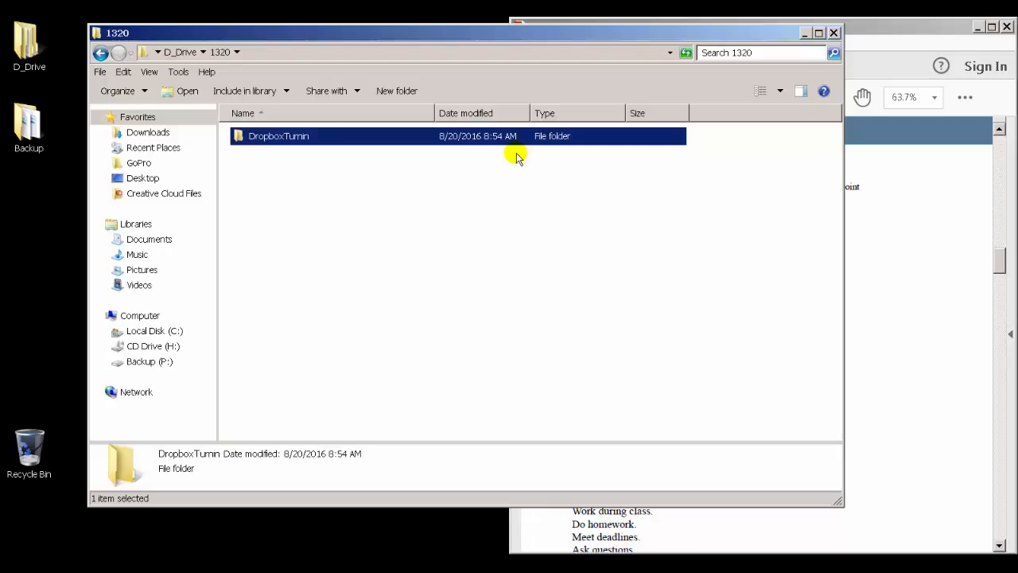
Step: Open the DropboxTurnin folder and narrow its window so it sits beside the syllabus
double_click(280, 137)
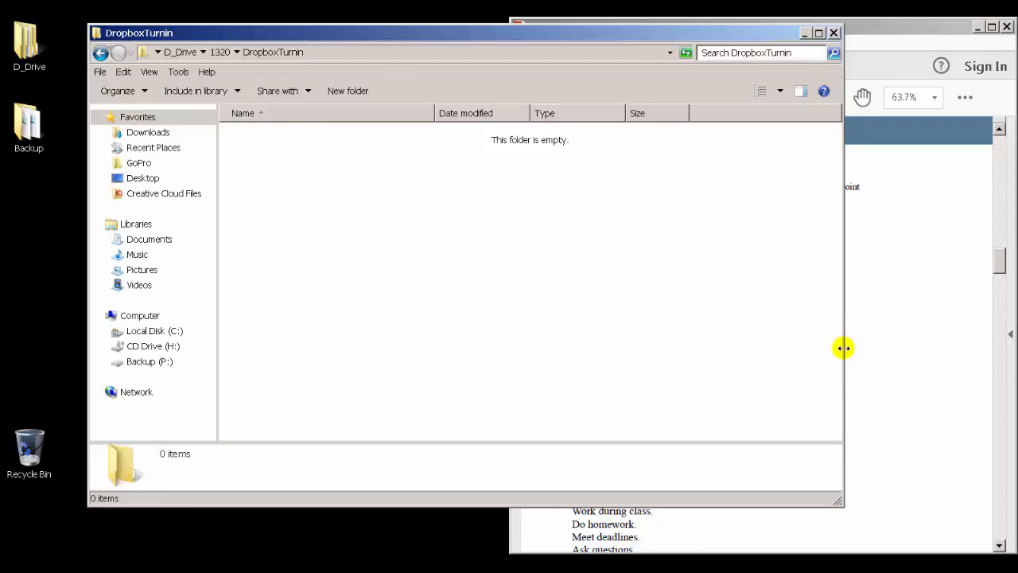
left_click_drag(843, 347, 640, 348)
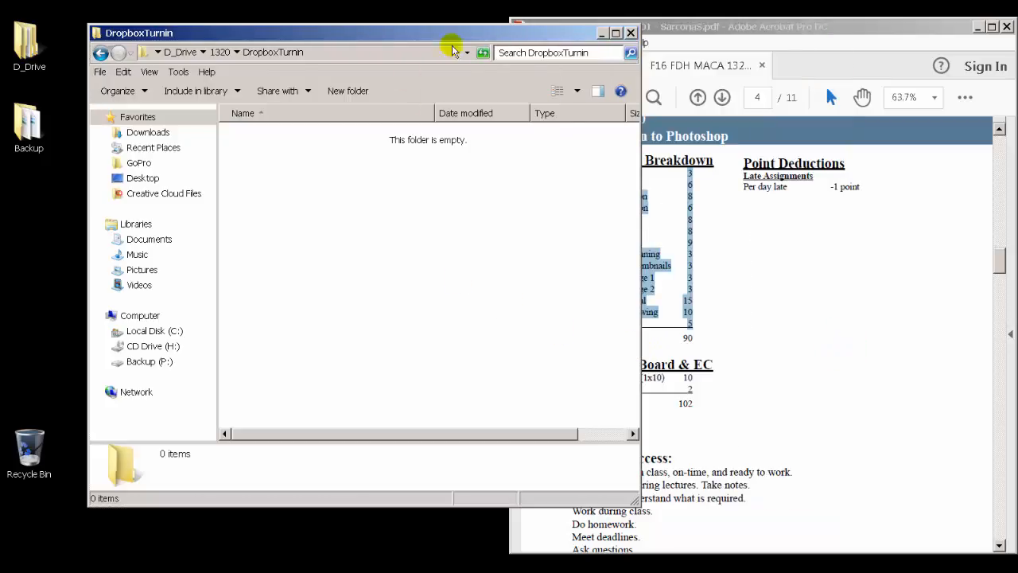
left_click_drag(640, 142, 473, 143)
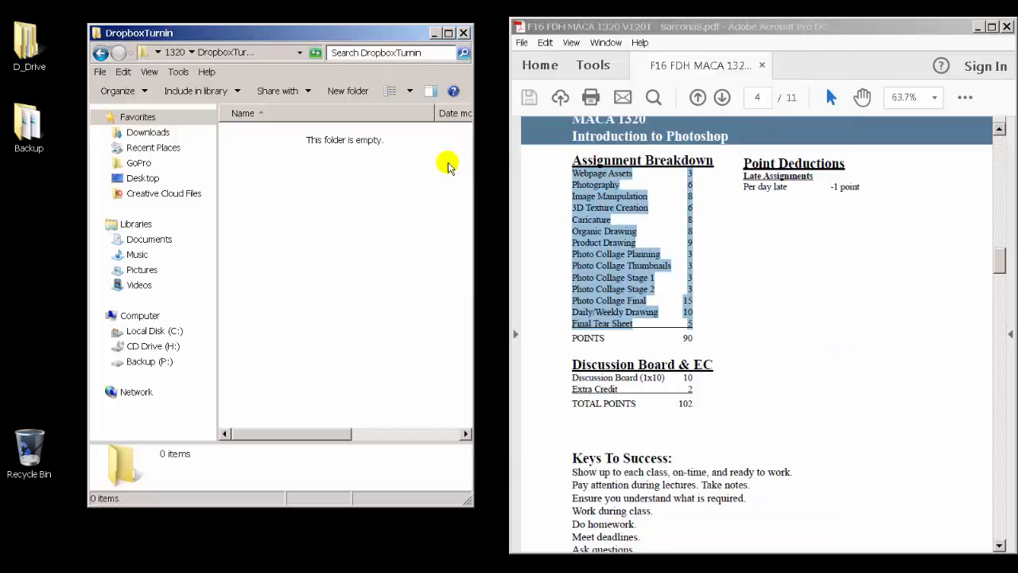
Step: Create a new folder named Webpage Assets inside DropboxTurnin
right_click(316, 171)
left_click(466, 343)
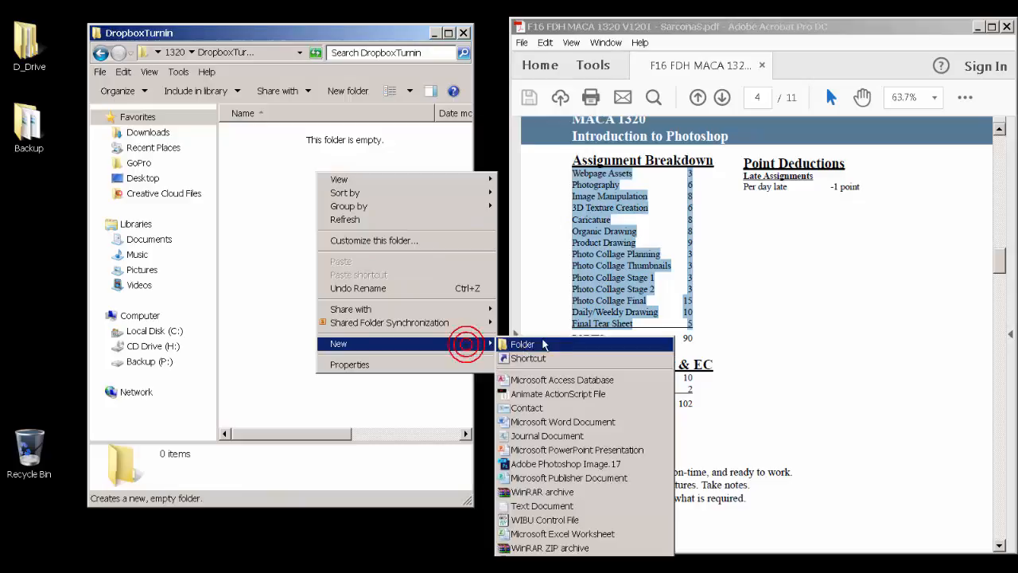
left_click(537, 344)
type("W")
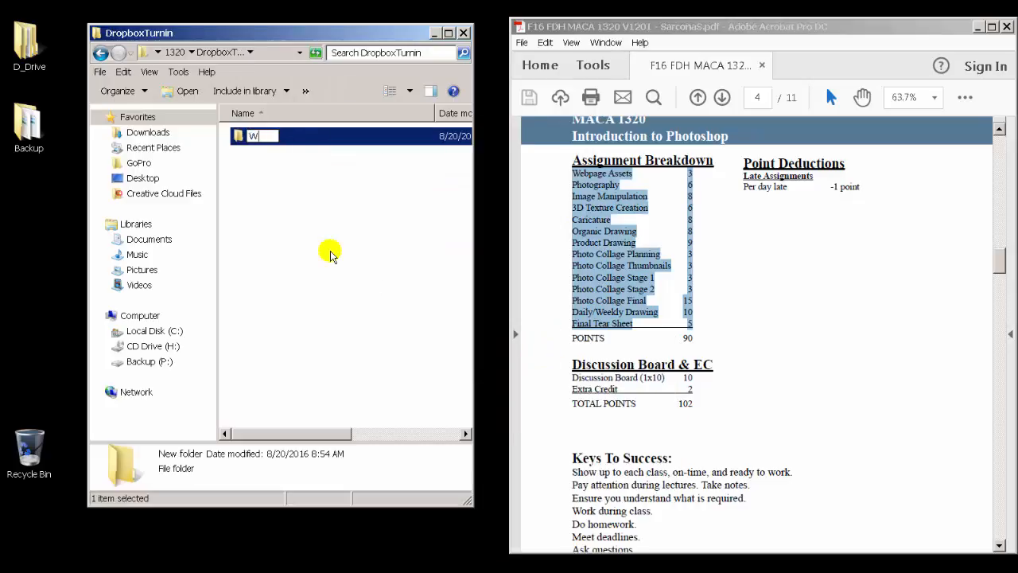
type("ebpage Asset")
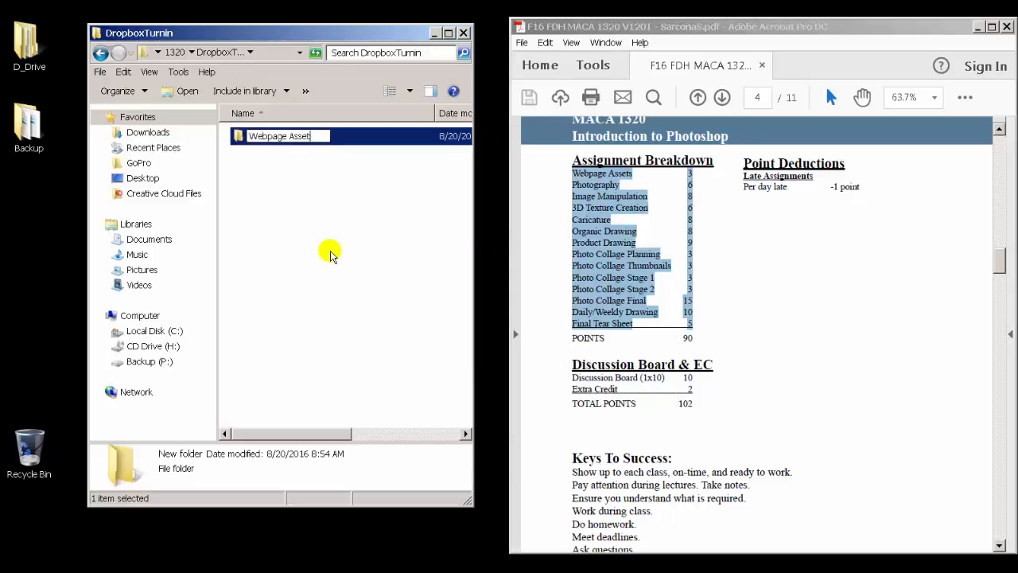
type("s")
key("Return")
Step: Create another new folder named Photography in DropboxTurnin
right_click(286, 171)
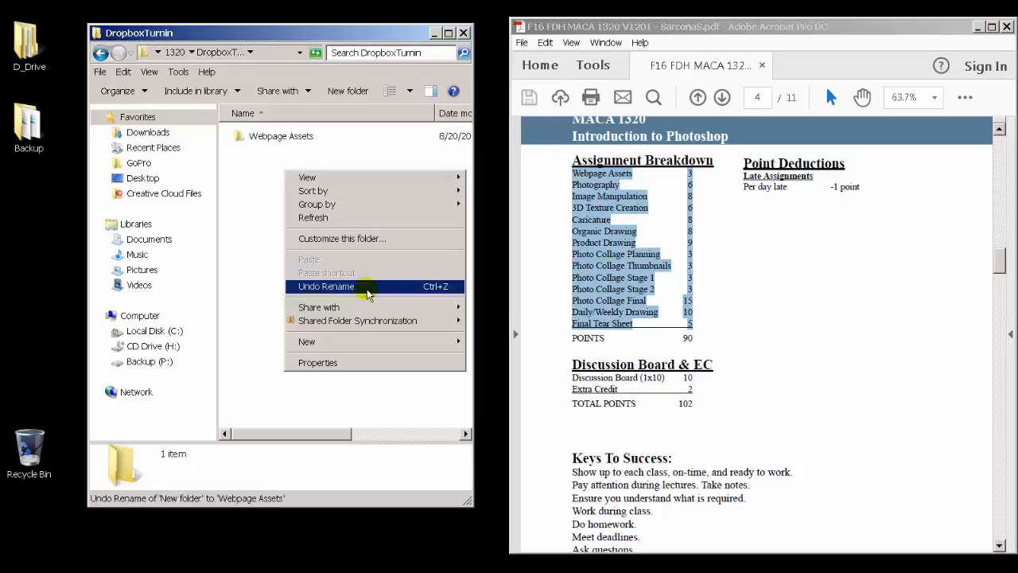
left_click(427, 341)
left_click(474, 342)
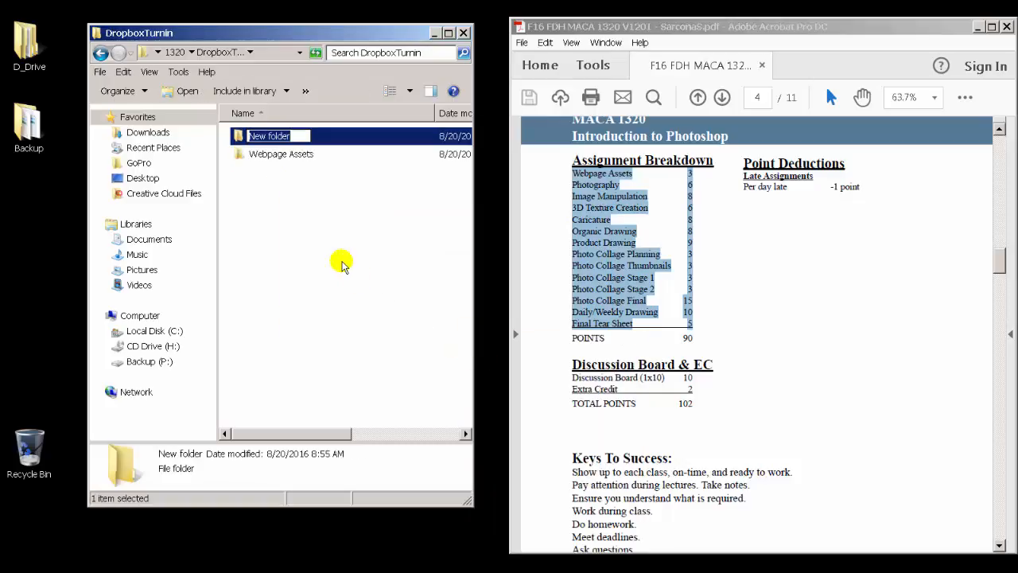
type("Photogra")
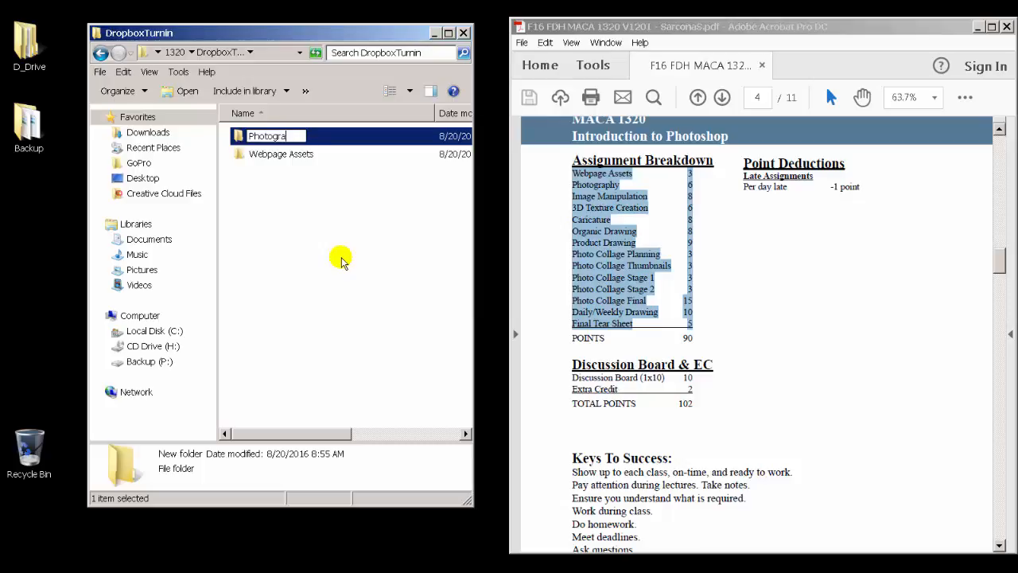
type("phy")
key("Return")
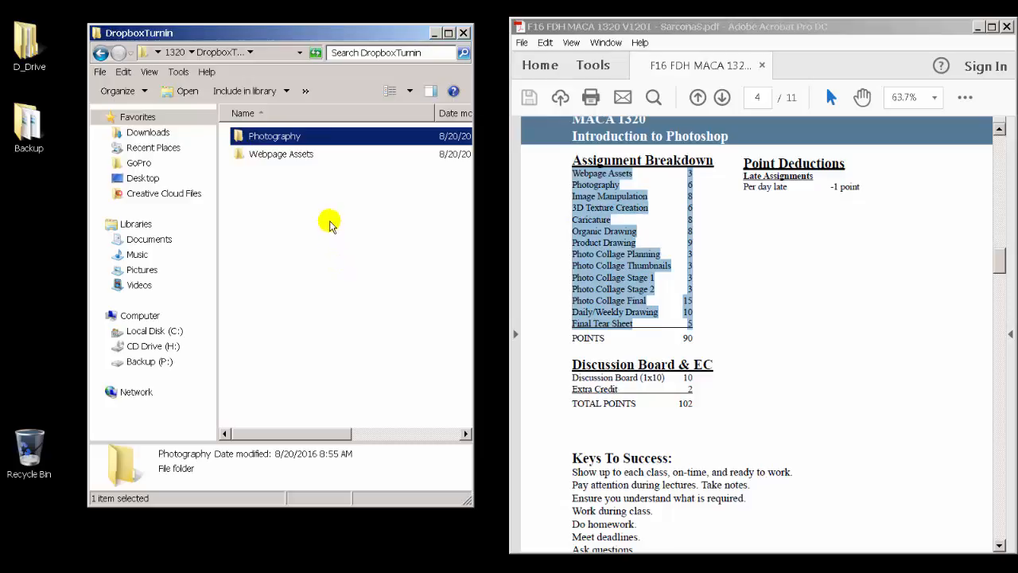
Step: Create a new folder named Image Manipulation in DropboxTurnin
right_click(305, 205)
mouse_move(460, 376)
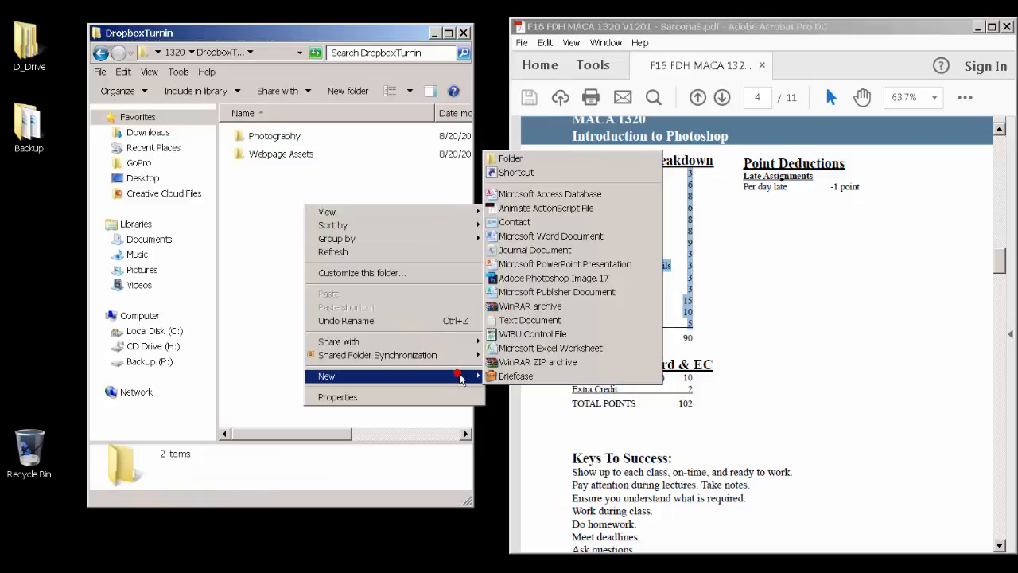
left_click(509, 158)
type("Image M")
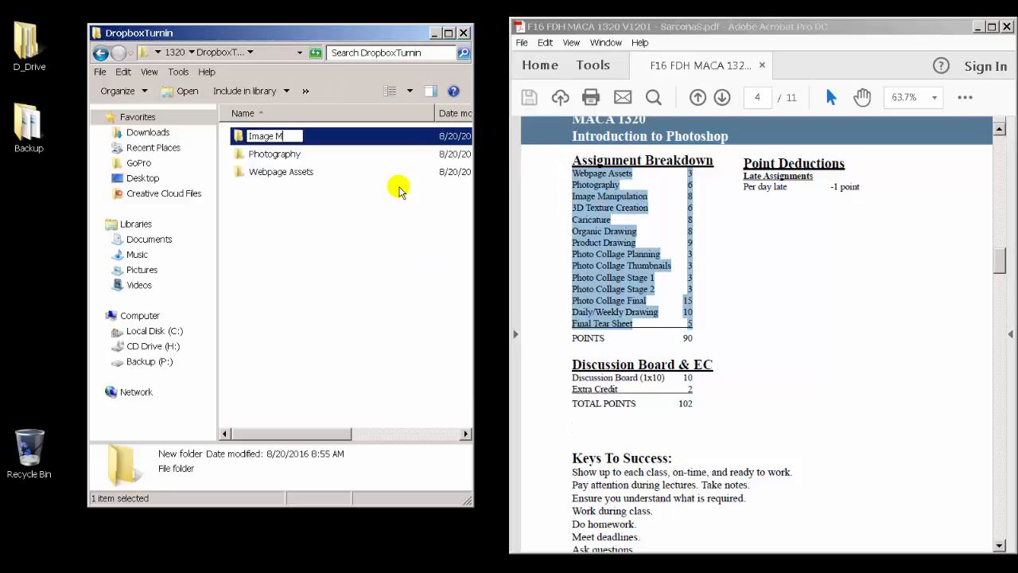
type("anipulation")
key("Return")
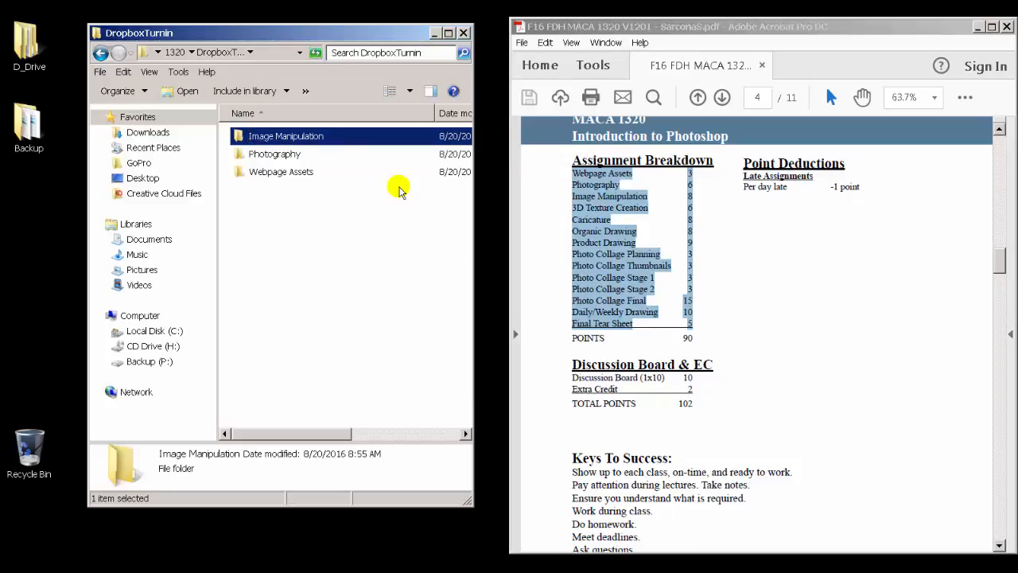
Step: Create a new folder named 3D Texture Creation in DropboxTurnin
right_click(354, 243)
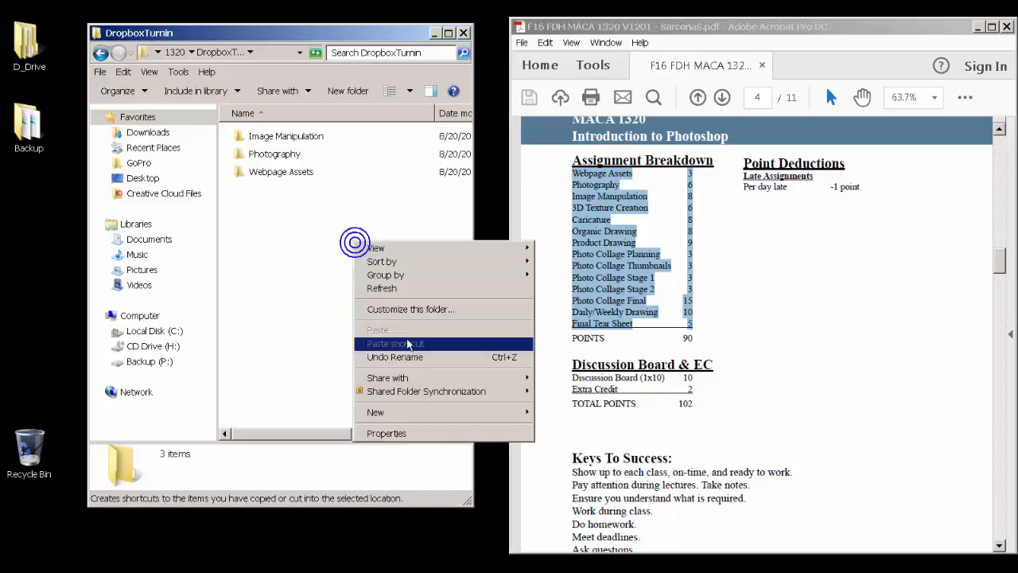
left_click(502, 411)
left_click(579, 195)
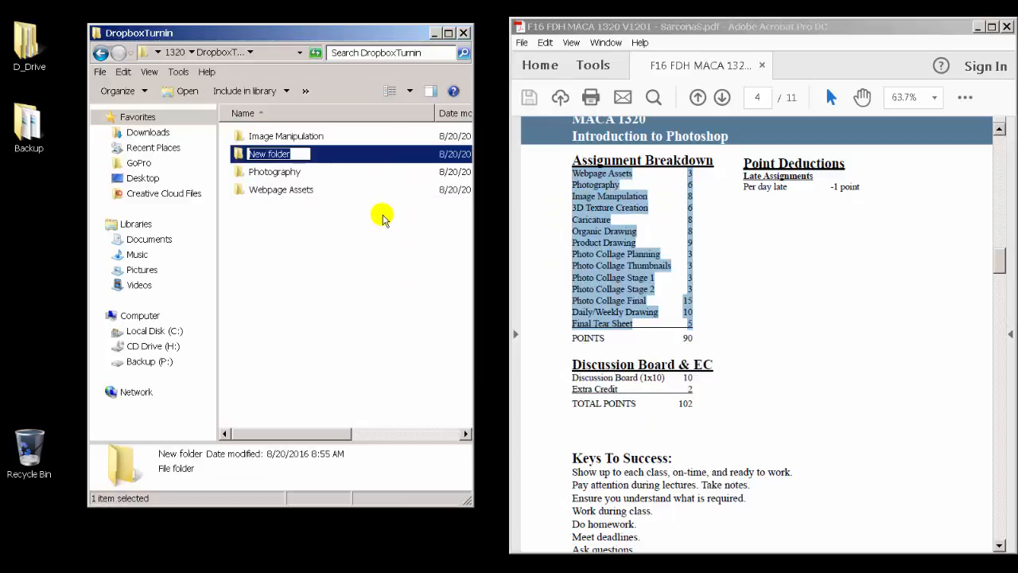
type("3D Texture")
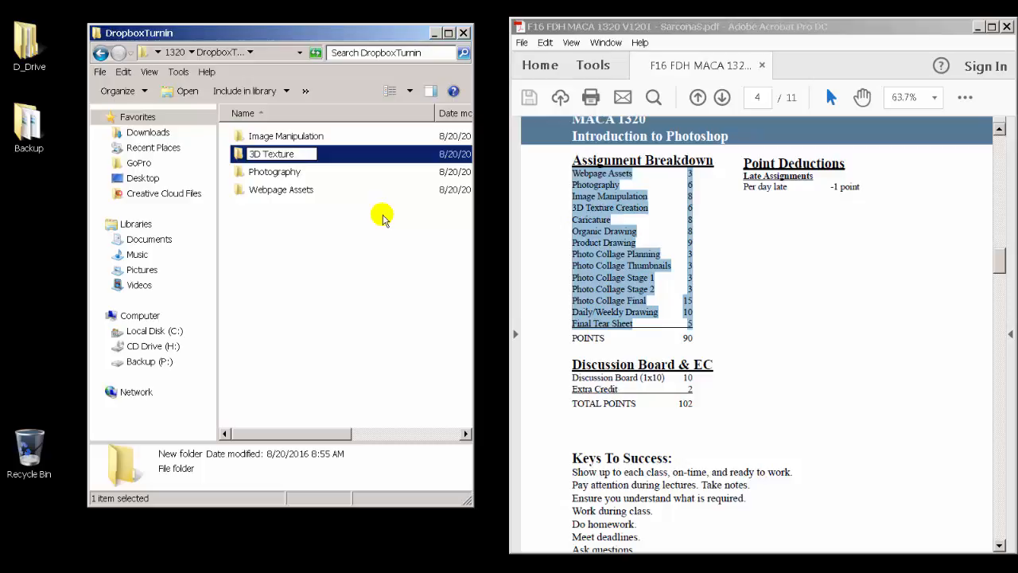
type(" Creation")
key("Return")
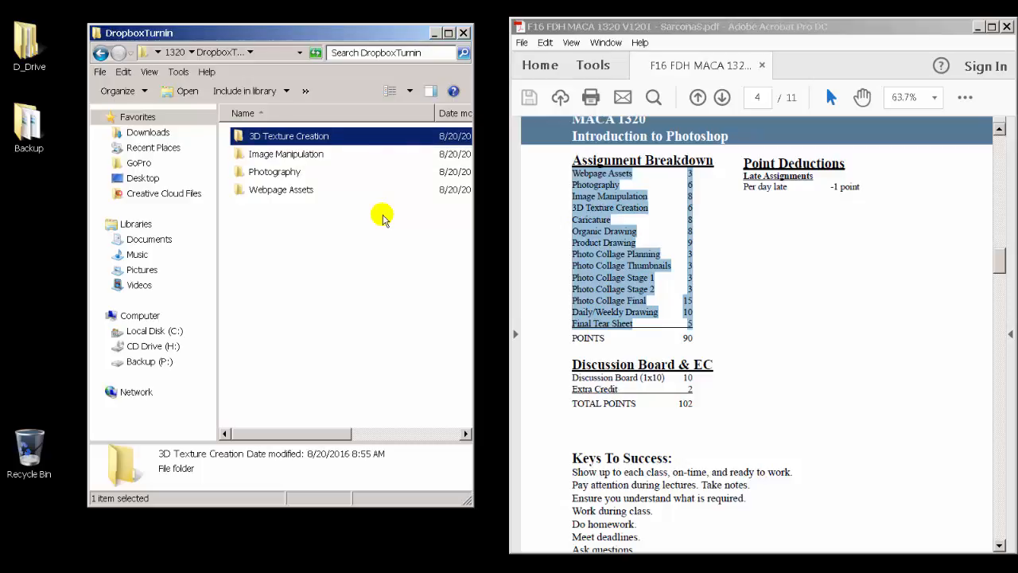
Step: Create a new folder named Caricature in DropboxTurnin
right_click(285, 214)
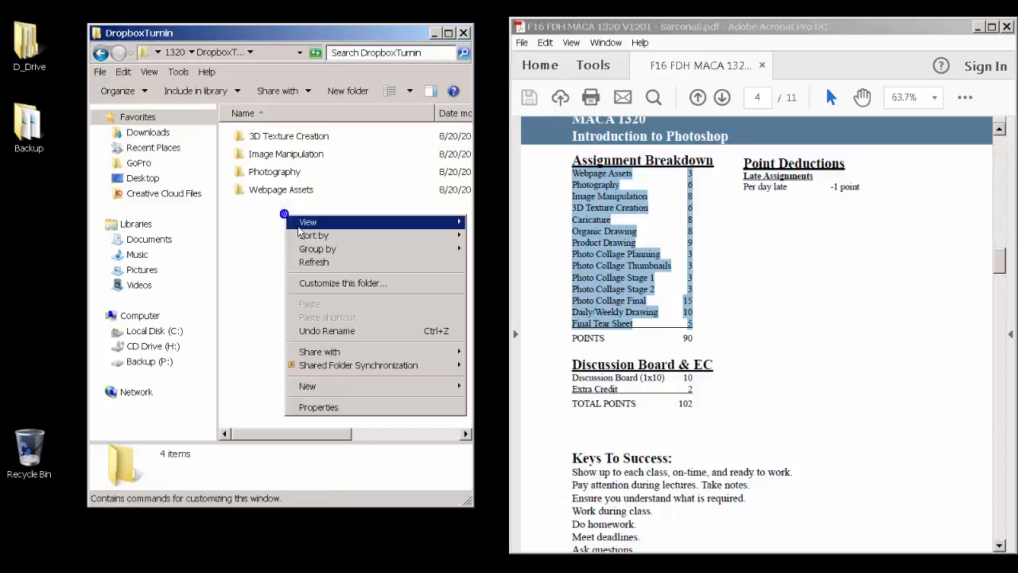
mouse_move(416, 386)
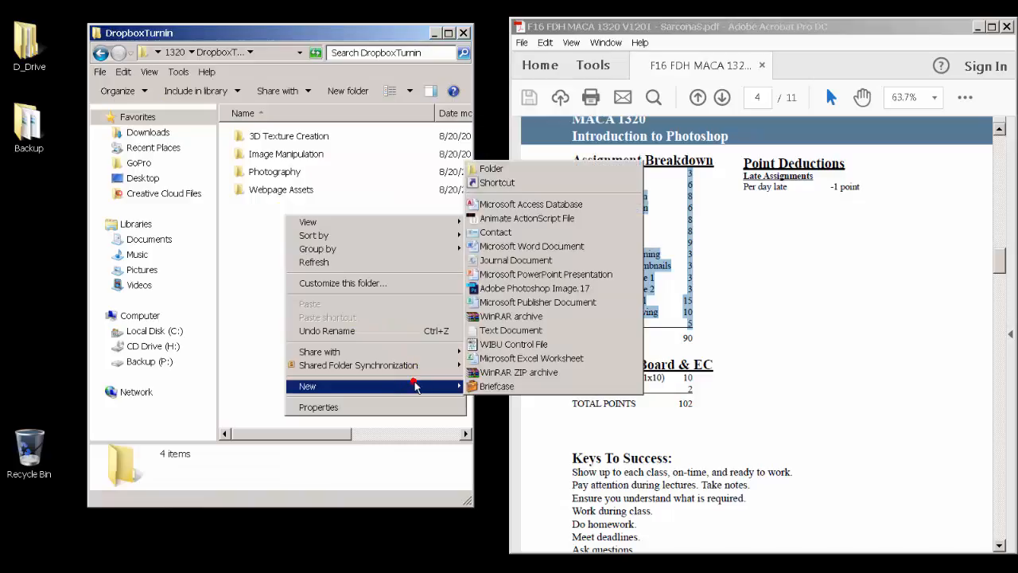
left_click(491, 169)
type("Car")
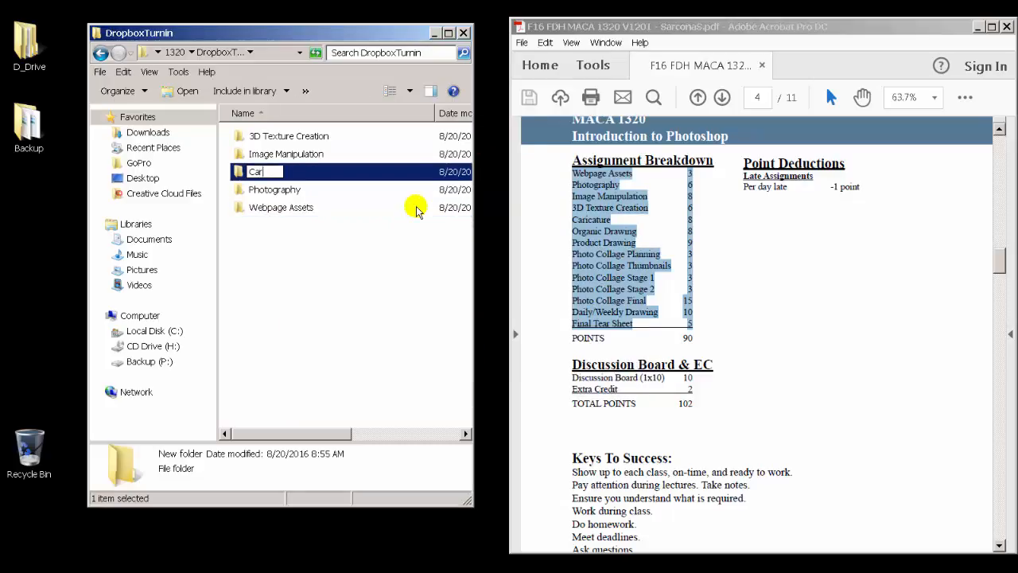
type("icature")
key("Return")
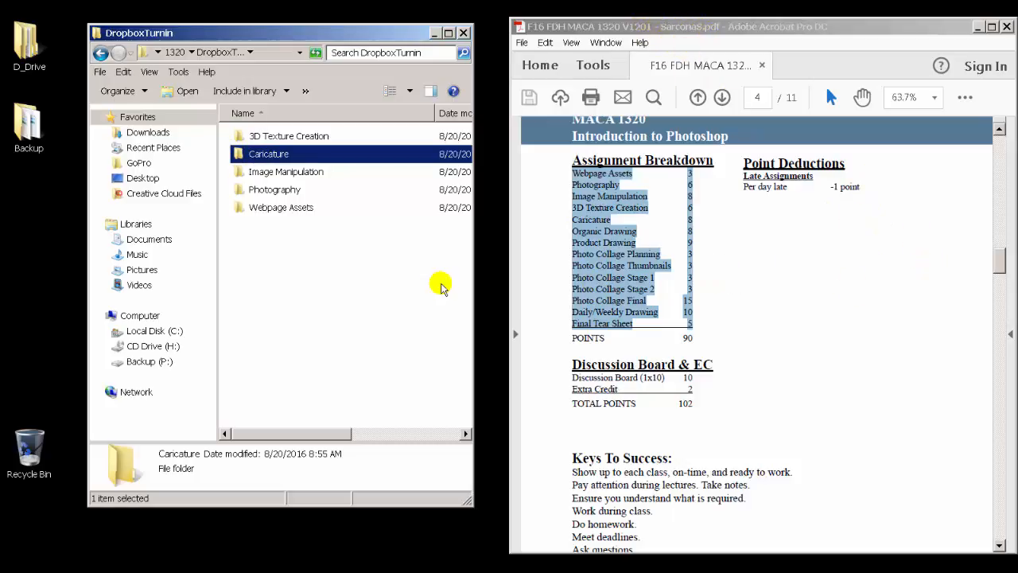
Step: Create a new folder named Organic Drawing in DropboxTurnin
left_click(370, 262)
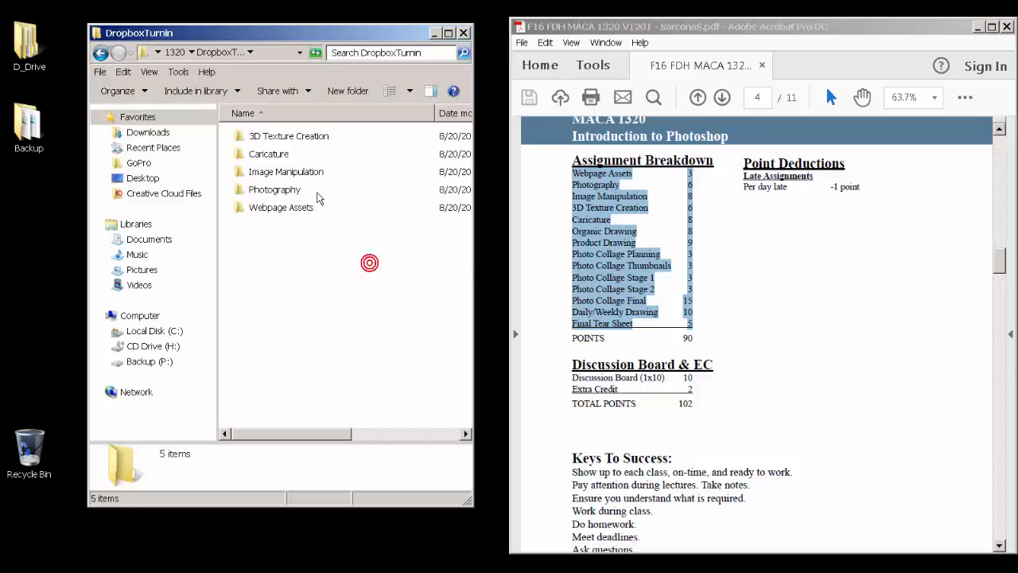
right_click(280, 244)
mouse_move(414, 415)
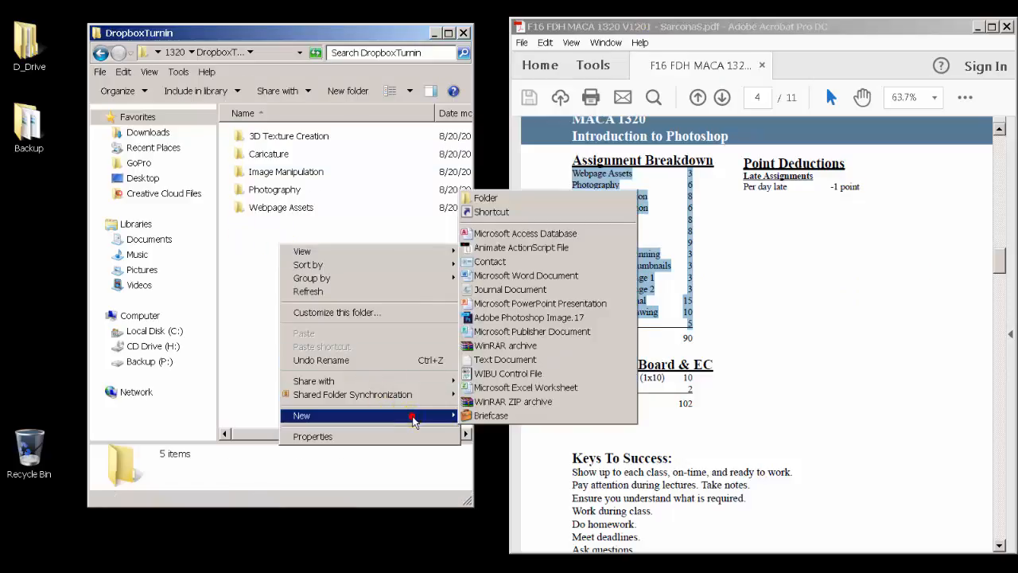
left_click(508, 198)
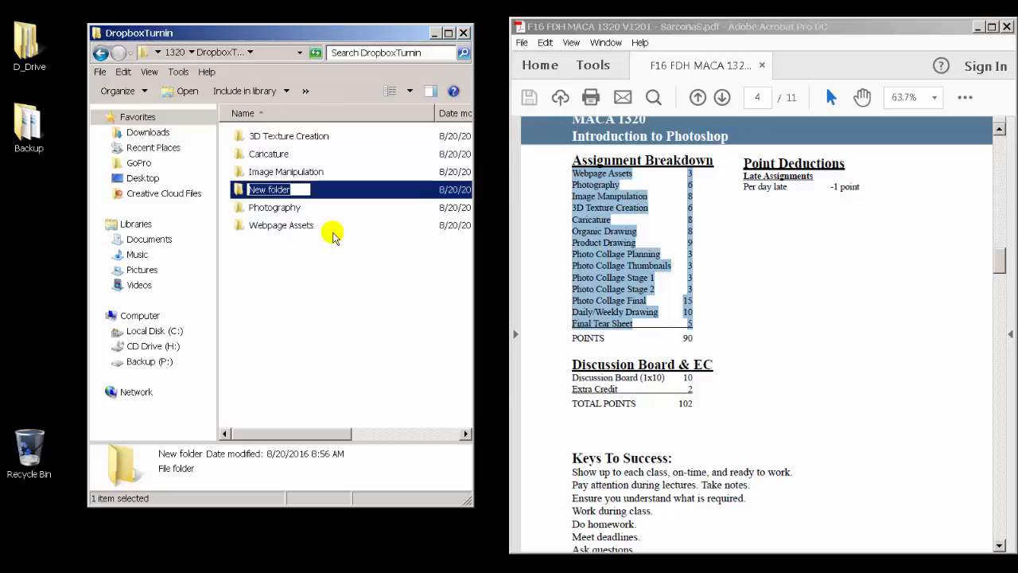
type("Organic Drawing")
key("Return")
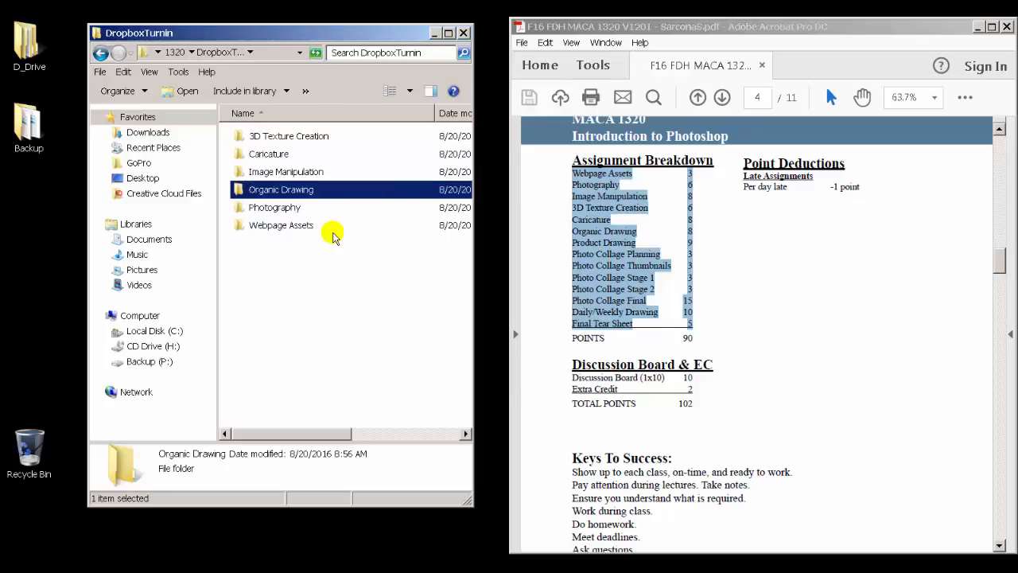
Step: Create a new folder named Product Drawing in DropboxTurnin
right_click(285, 263)
mouse_move(429, 434)
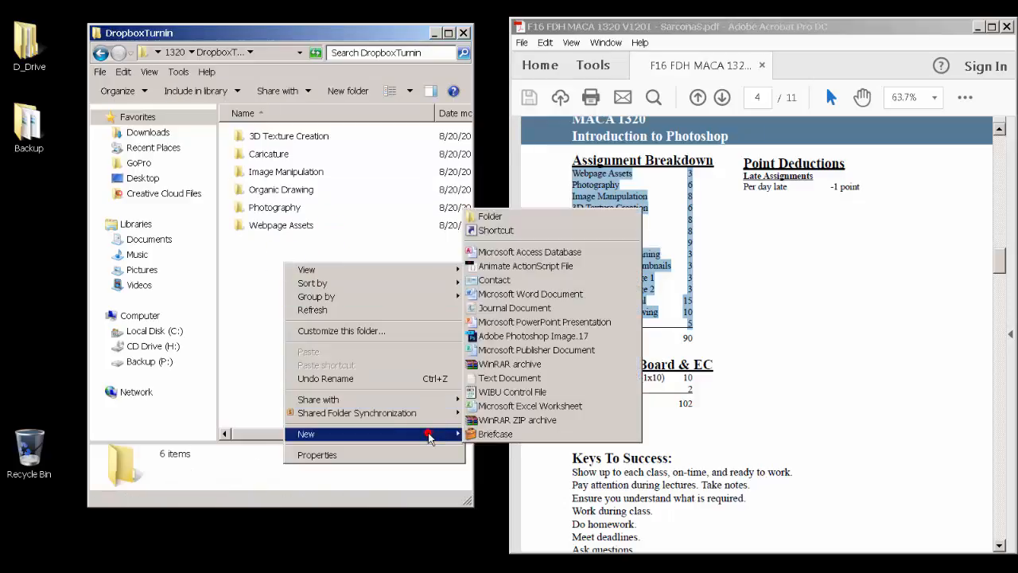
left_click(490, 216)
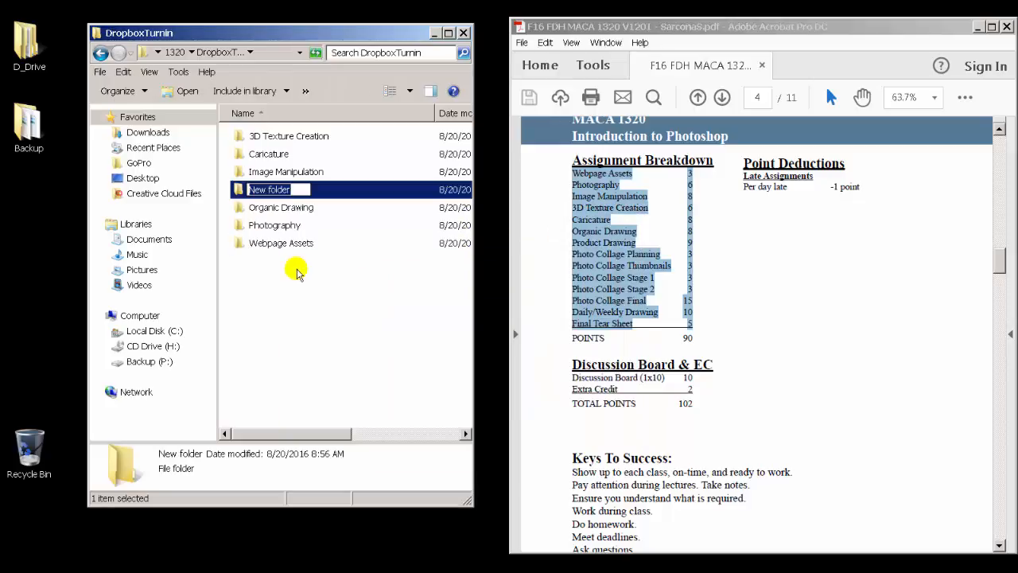
type("Product Drawin")
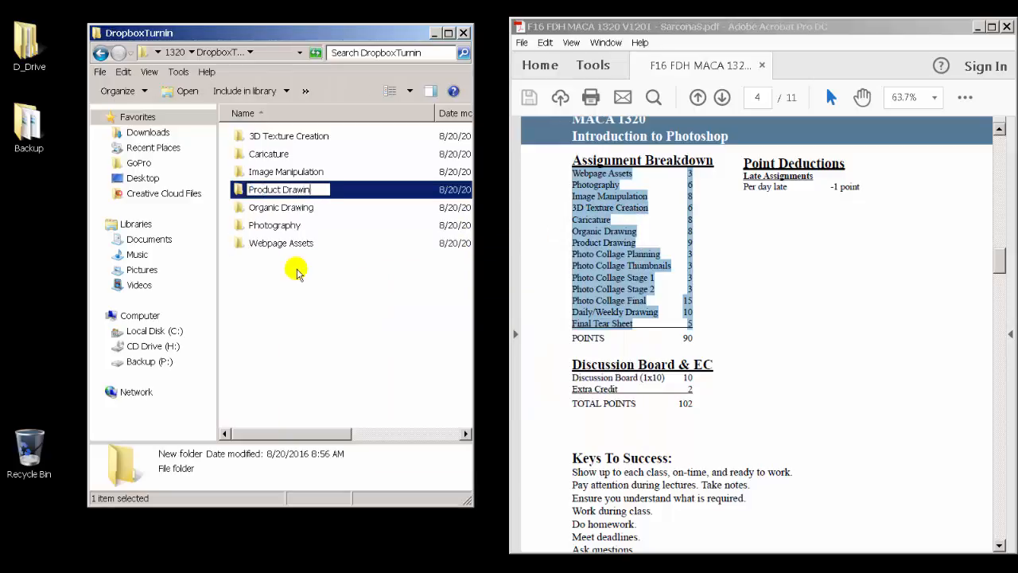
type("g")
key("Return")
Step: Highlight the Photo Collage items in the syllabus's Assignment Breakdown list
left_click(613, 263)
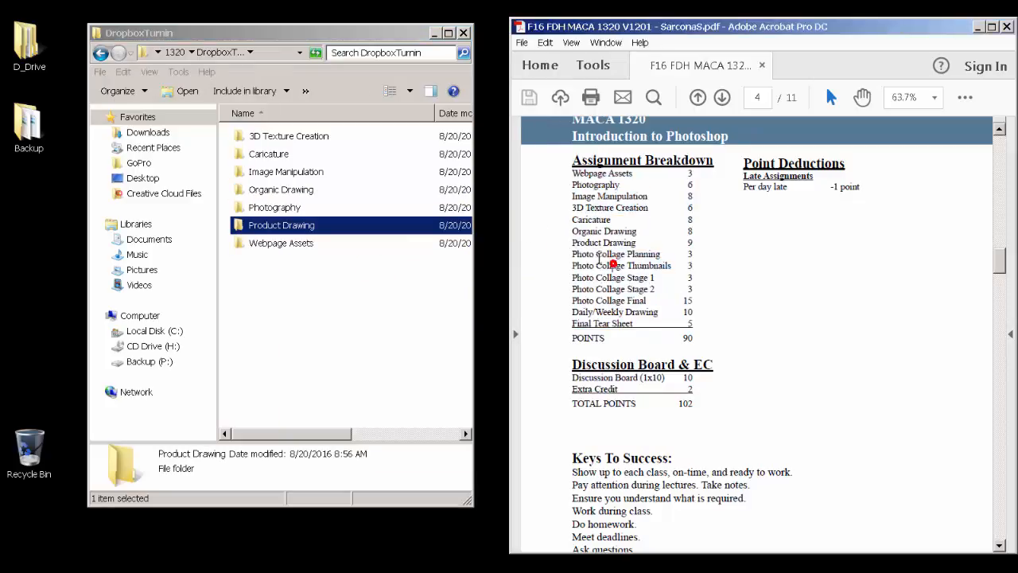
left_click_drag(574, 243, 636, 243)
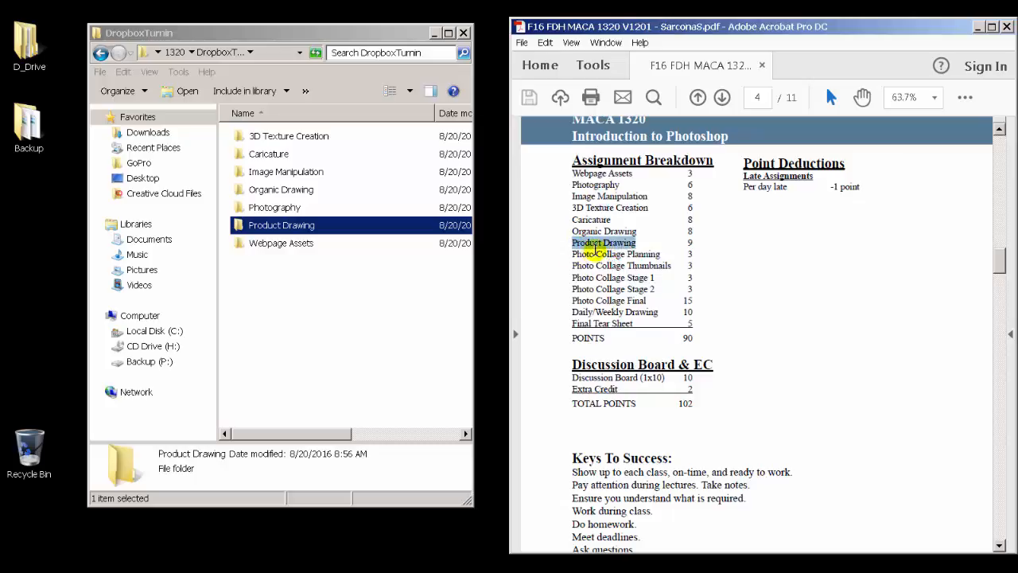
left_click(574, 254)
left_click_drag(575, 254, 688, 298)
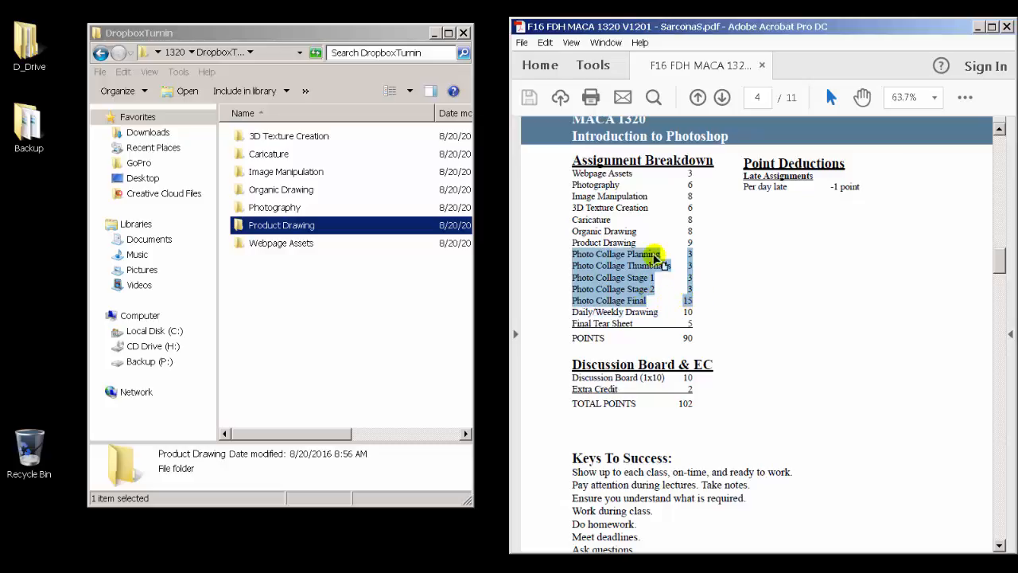
Step: Create a new folder named PhotoCollage in DropboxTurnin and open it
right_click(286, 271)
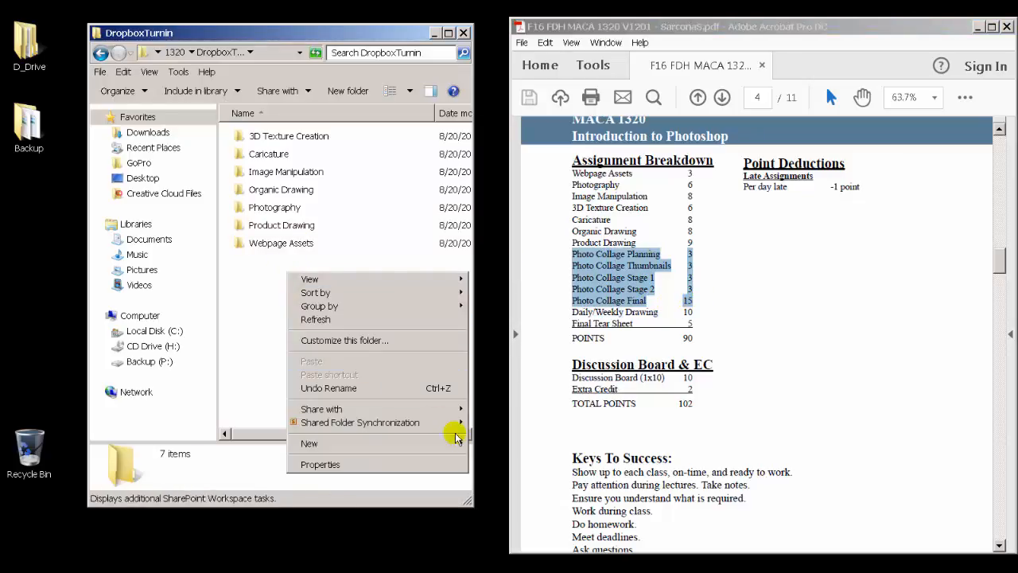
mouse_move(454, 442)
left_click(571, 231)
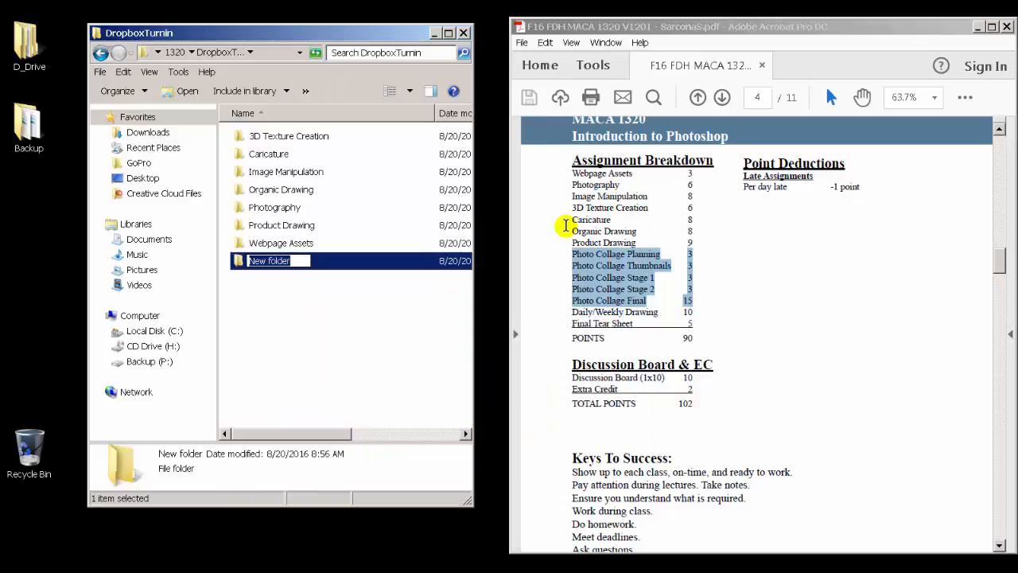
type("PhotoCollage")
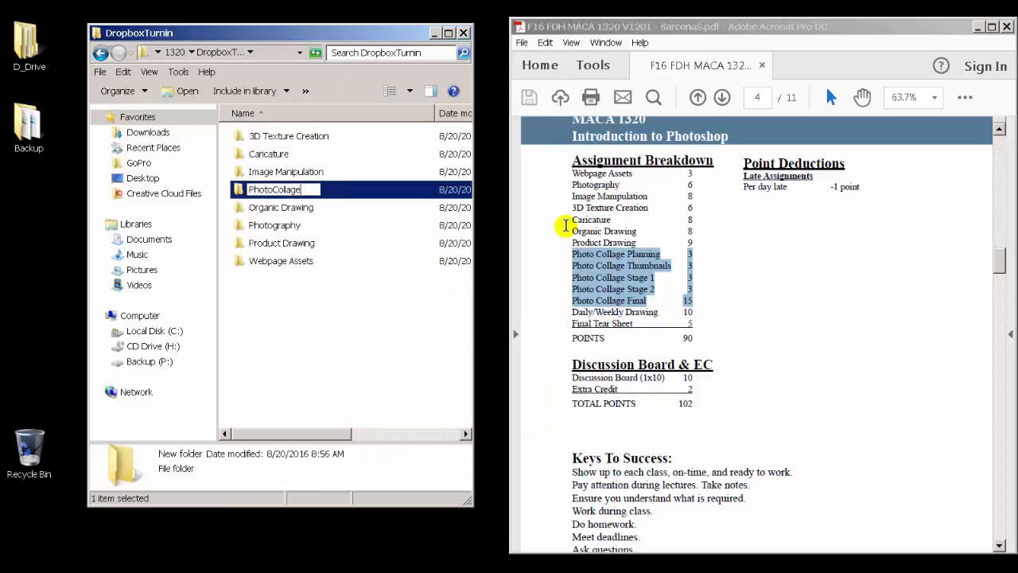
key("Return")
key("Return")
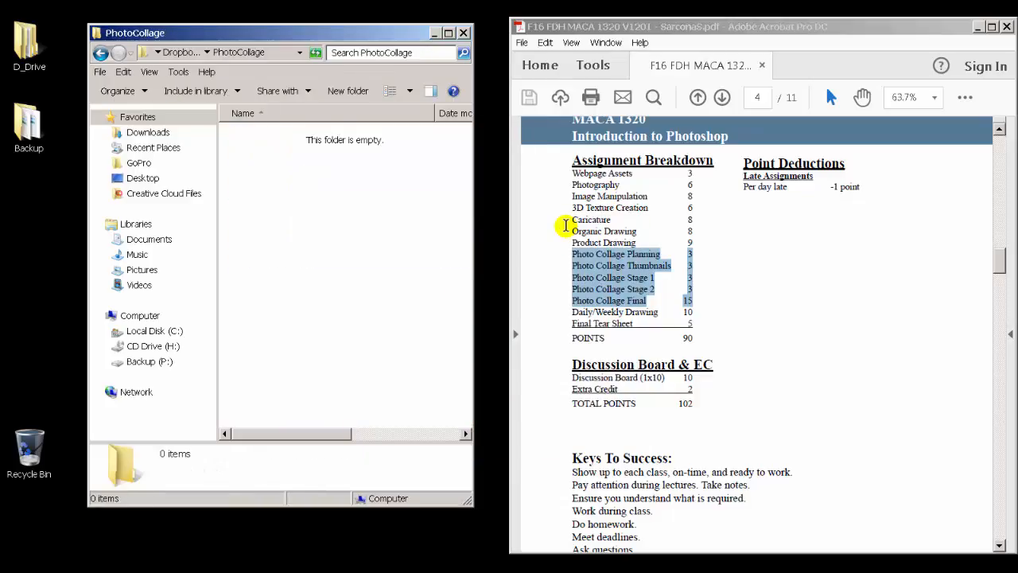
Step: Create a new folder named Planning Part A inside PhotoCollage
right_click(236, 210)
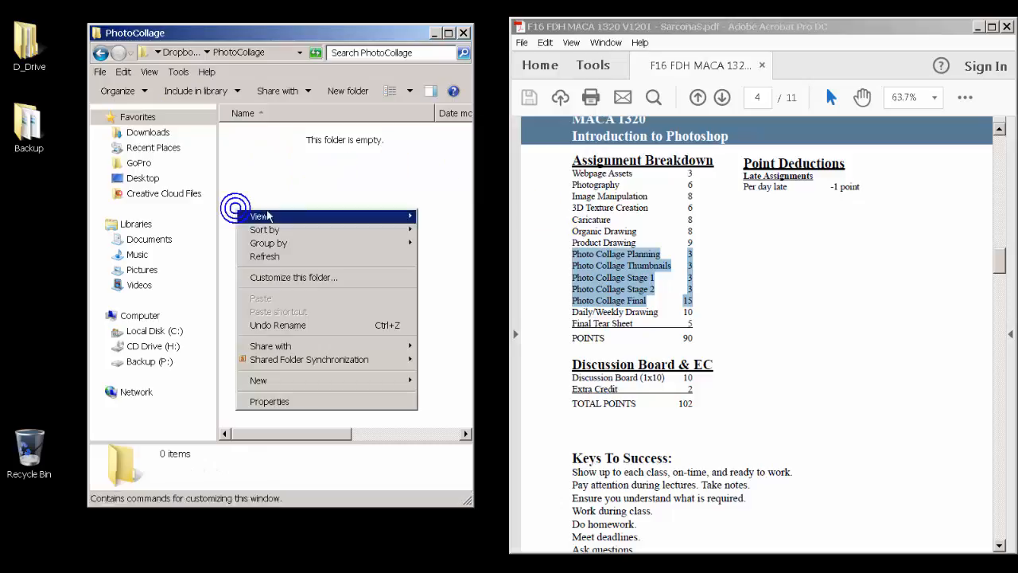
left_click(404, 379)
left_click(442, 163)
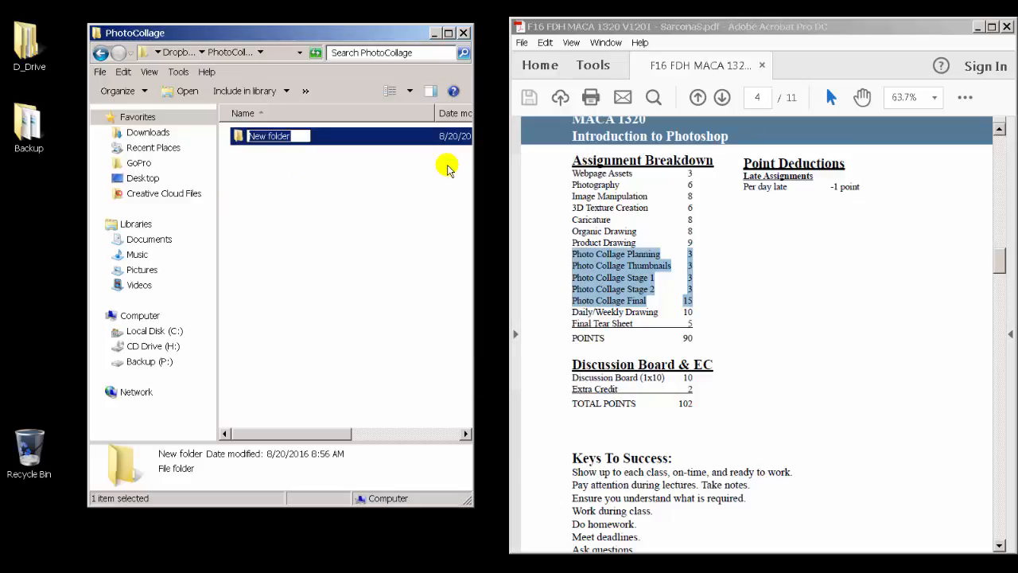
type("Planning Part")
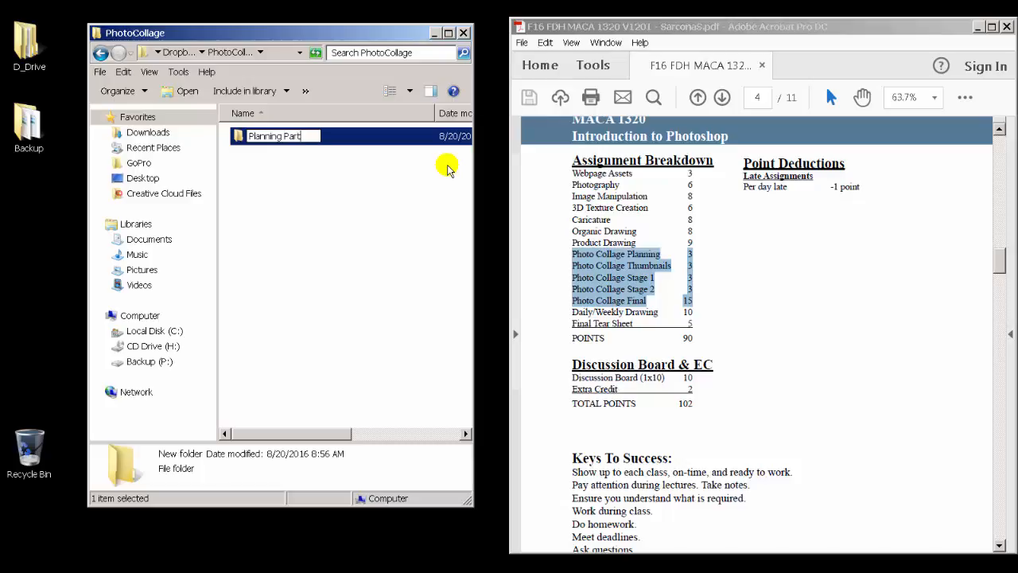
type(" A")
key("Return")
Step: Create a new folder named Thumbnails Part B inside PhotoCollage
right_click(321, 192)
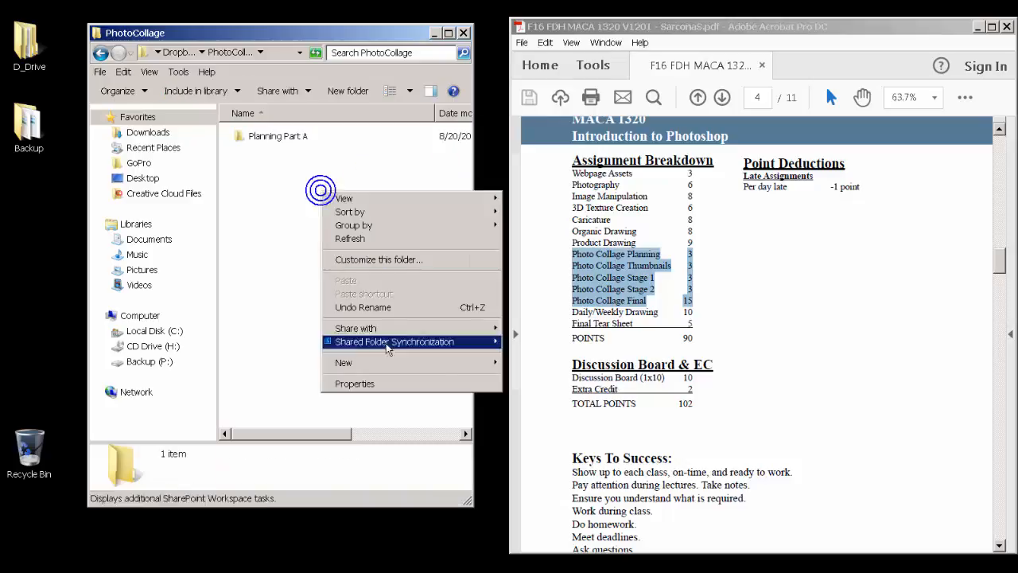
mouse_move(453, 364)
left_click(541, 145)
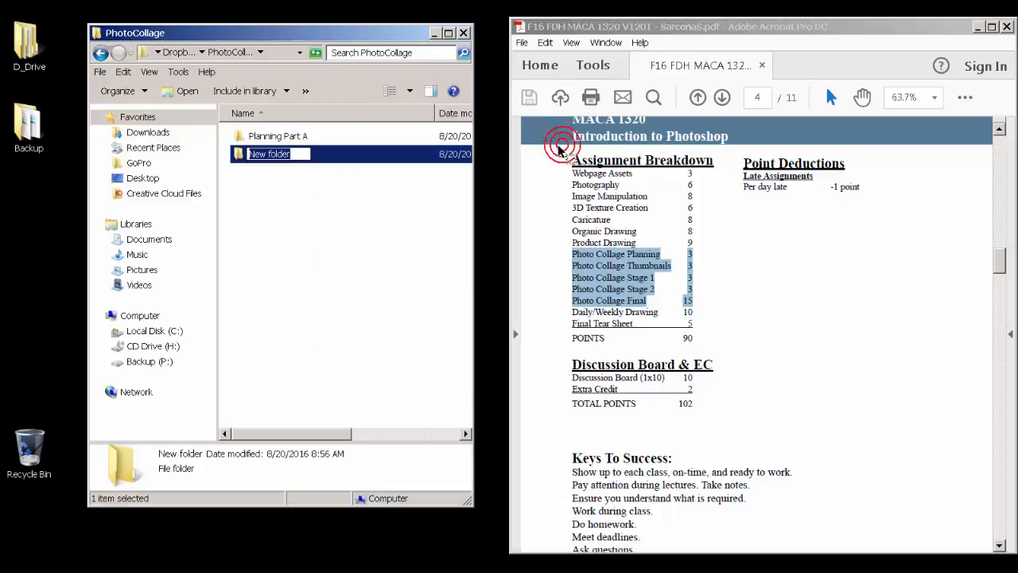
type("Thumbnails")
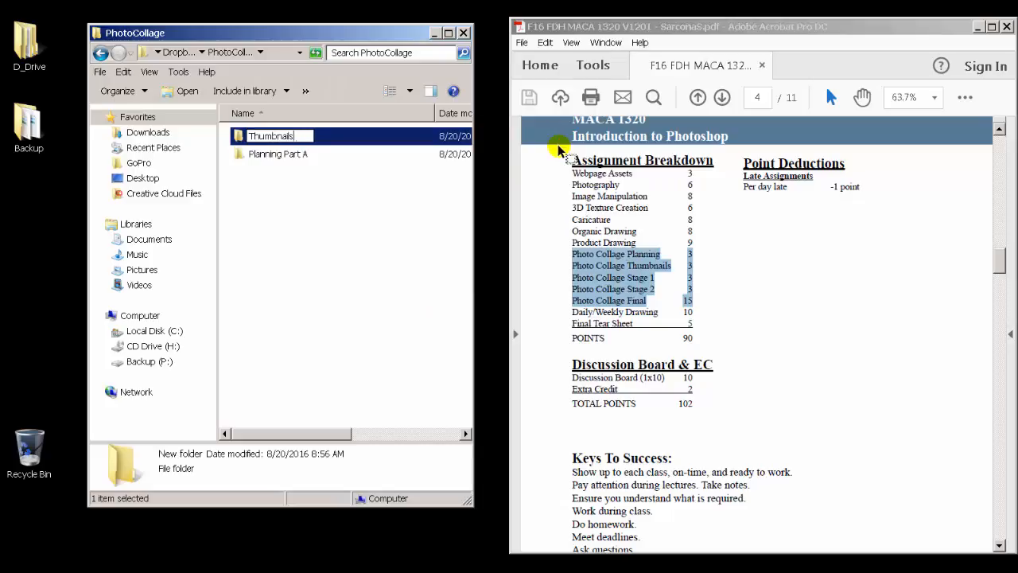
type(" Part B")
key("Return")
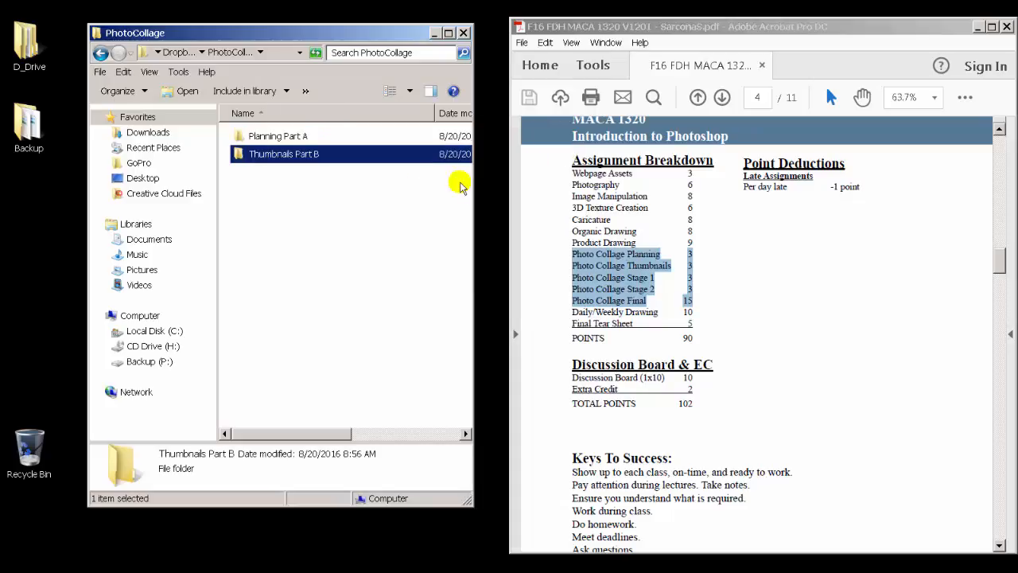
Step: Create a new folder named Stage 1 inside PhotoCollage
right_click(322, 198)
mouse_move(493, 368)
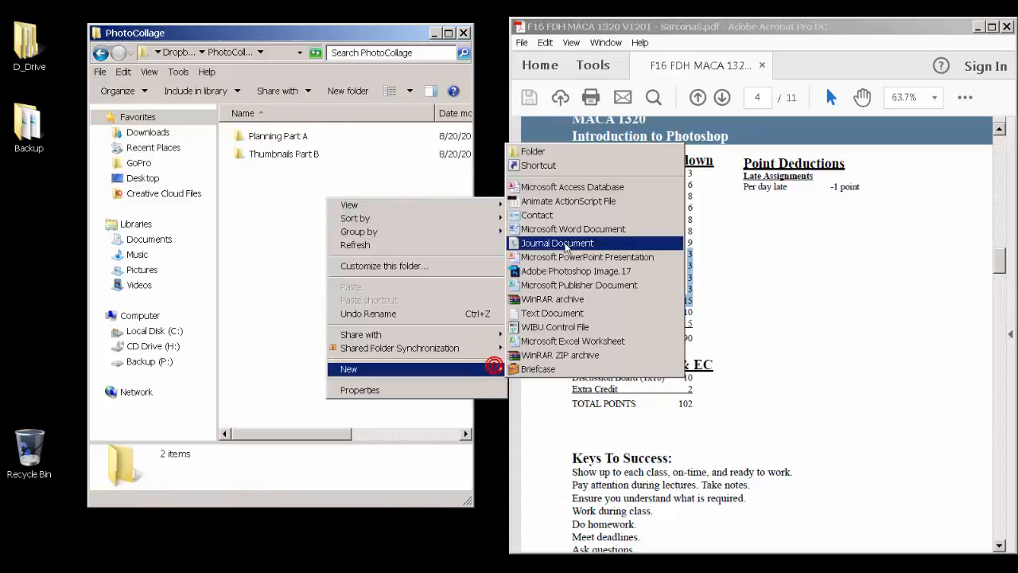
left_click(567, 151)
type("Stag")
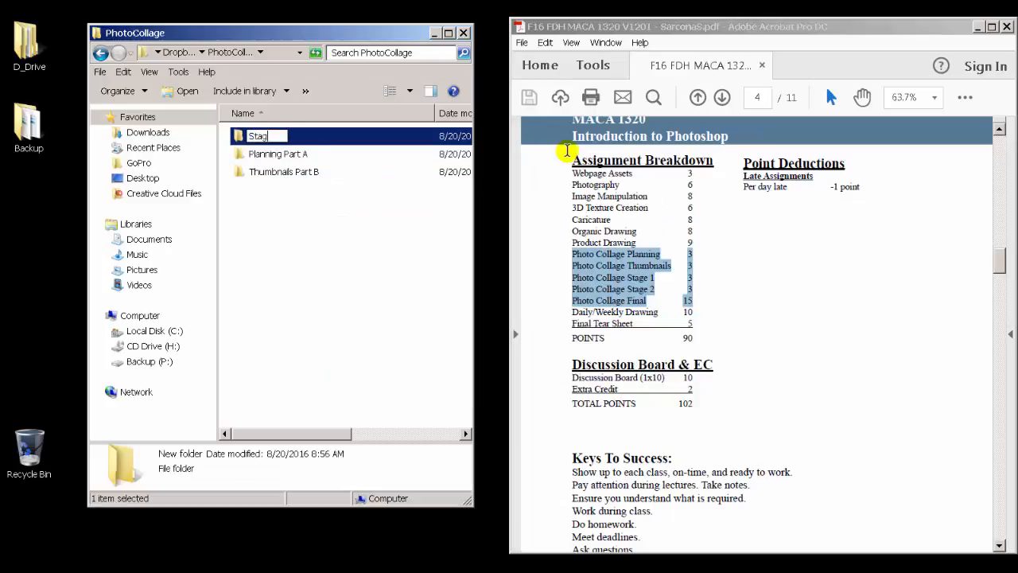
type("e 1")
key("Return")
Step: Create a new folder named Stage 2 inside PhotoCollage
right_click(290, 213)
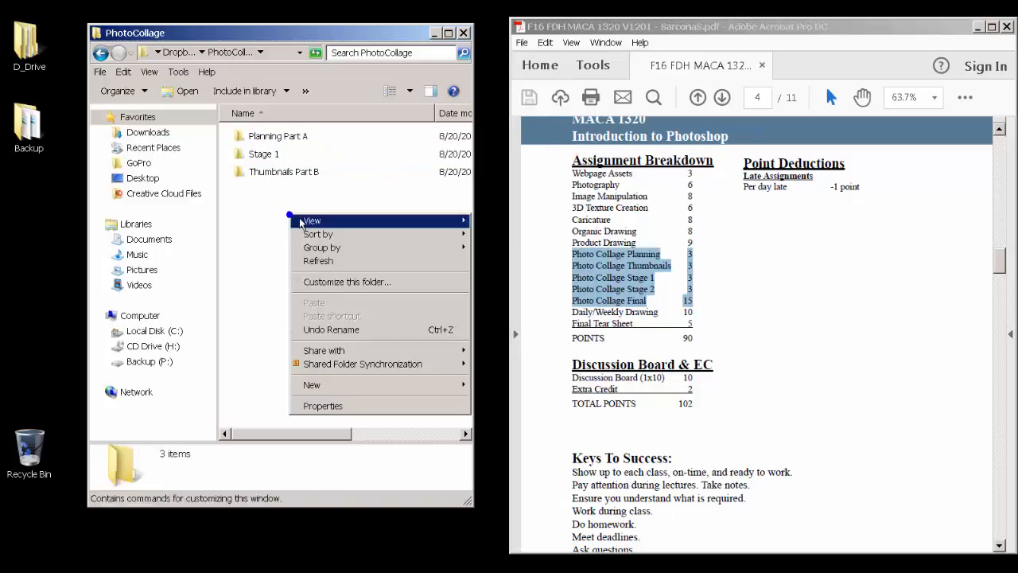
mouse_move(443, 384)
left_click(563, 159)
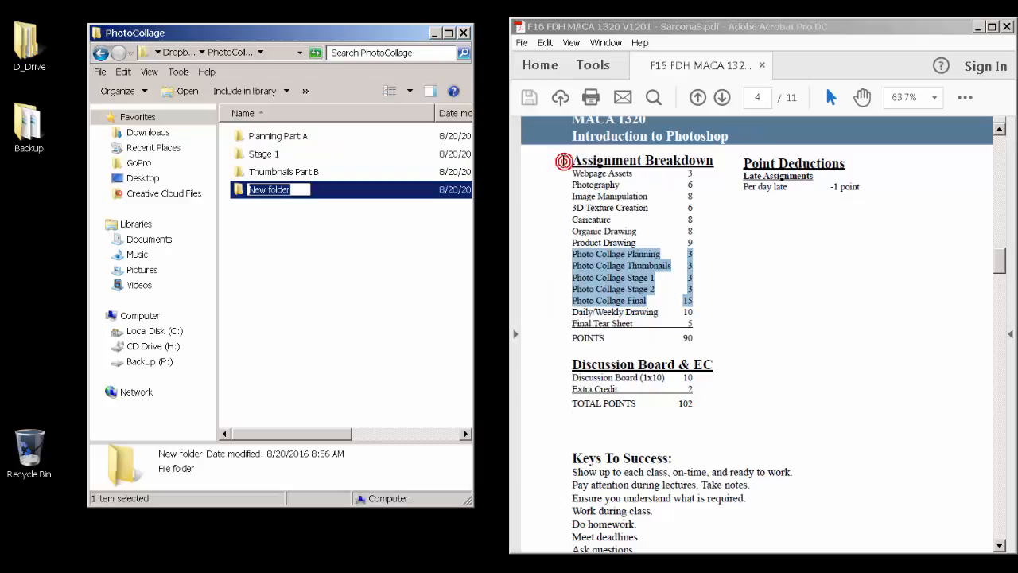
type("Stage 2")
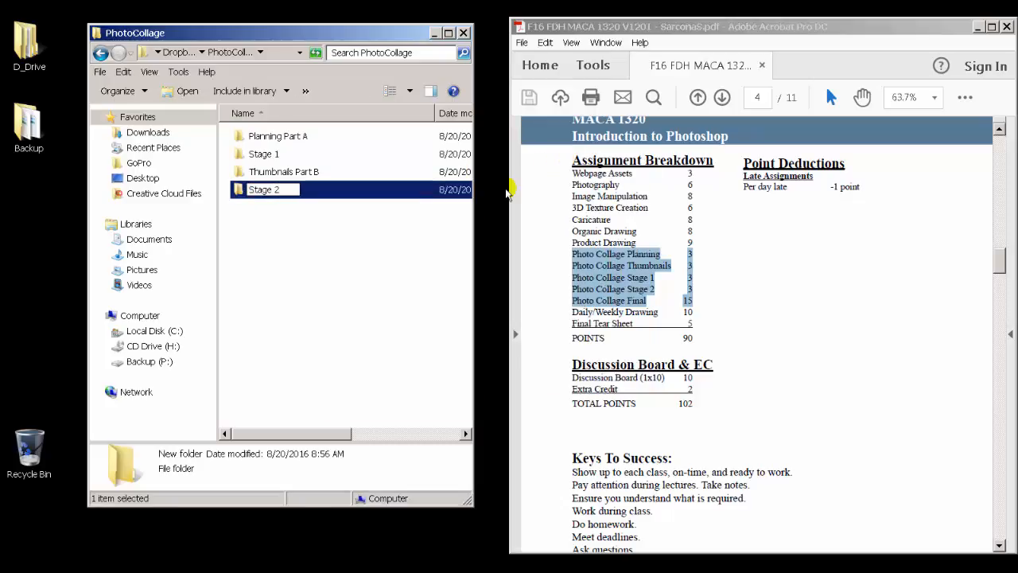
key("Return")
Step: Create a new folder named Final inside PhotoCollage and go back up to DropboxTurnin
right_click(286, 237)
mouse_move(449, 408)
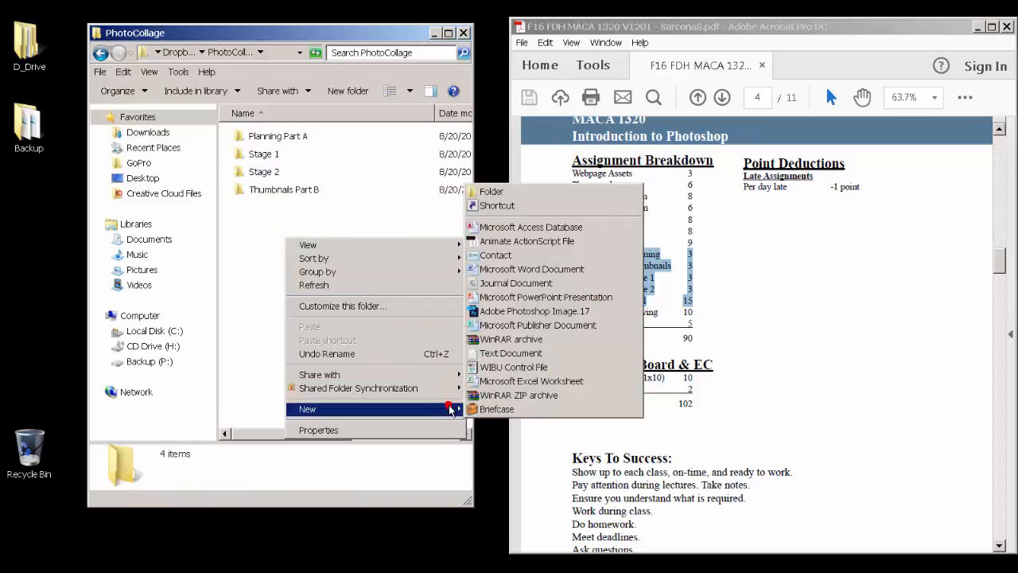
left_click(515, 191)
type("F")
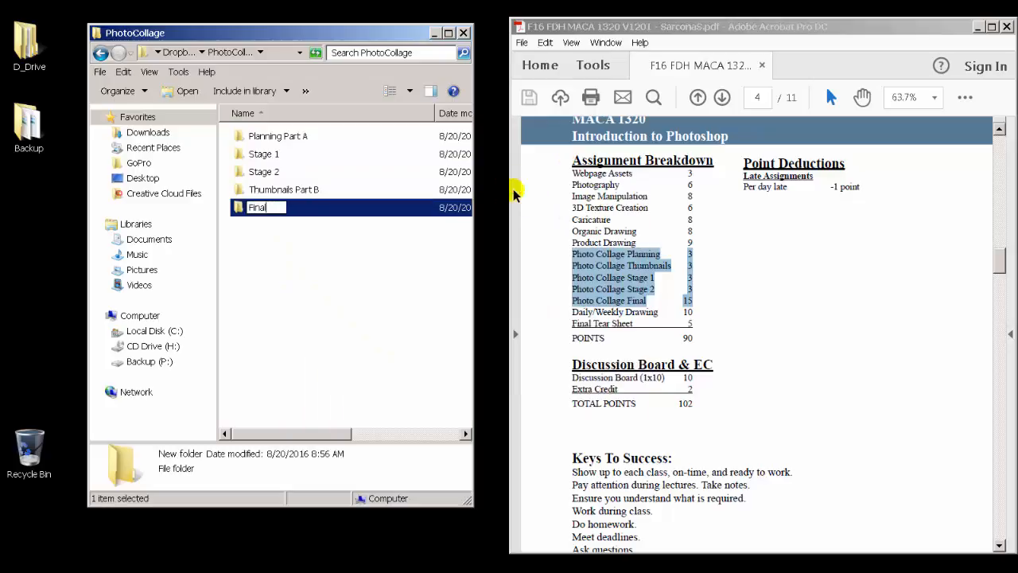
type("inal")
key("Return")
key("BackSpace")
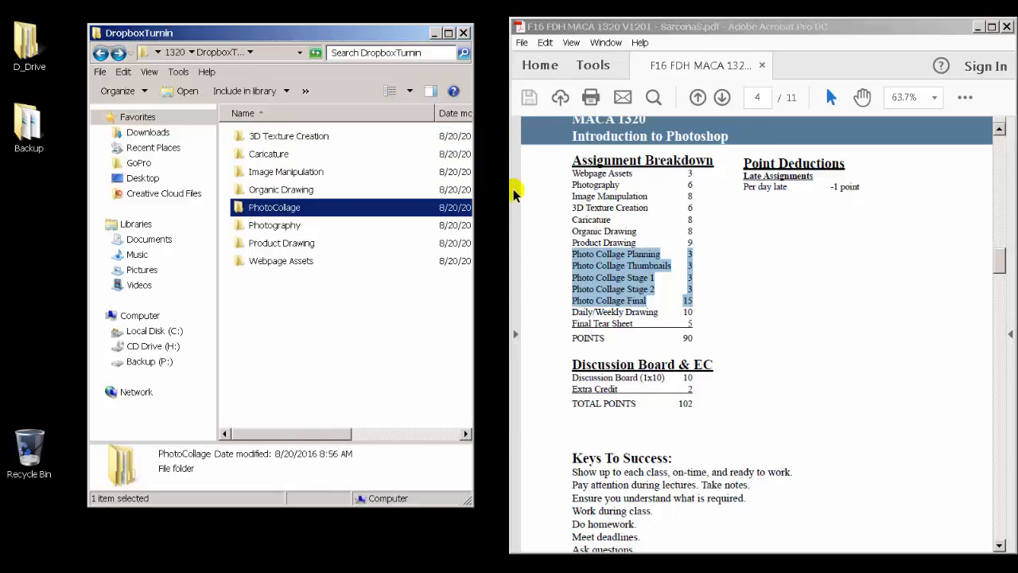
Step: Create a new folder named Weekly Drawings in DropboxTurnin
right_click(301, 299)
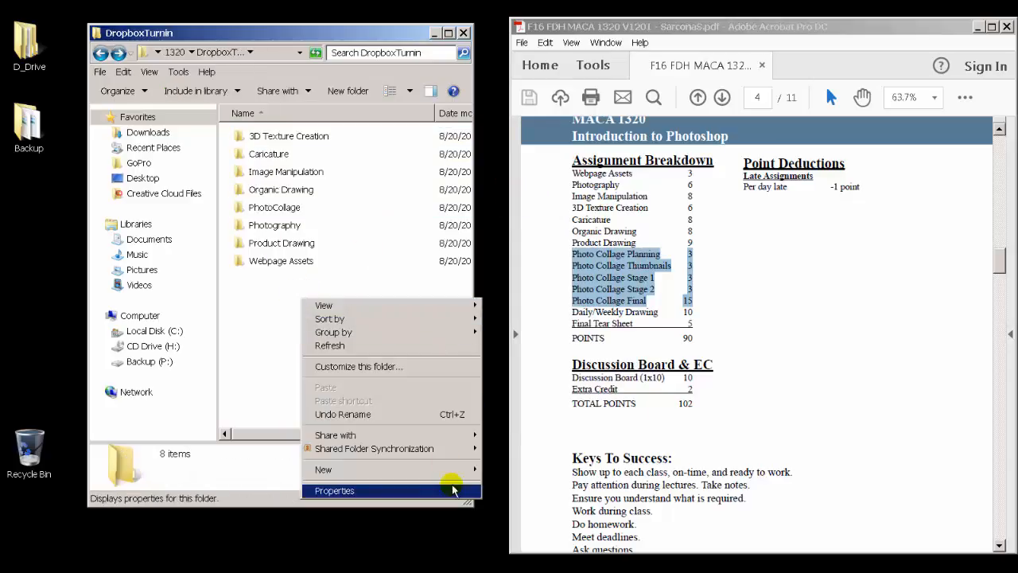
mouse_move(458, 478)
left_click(509, 252)
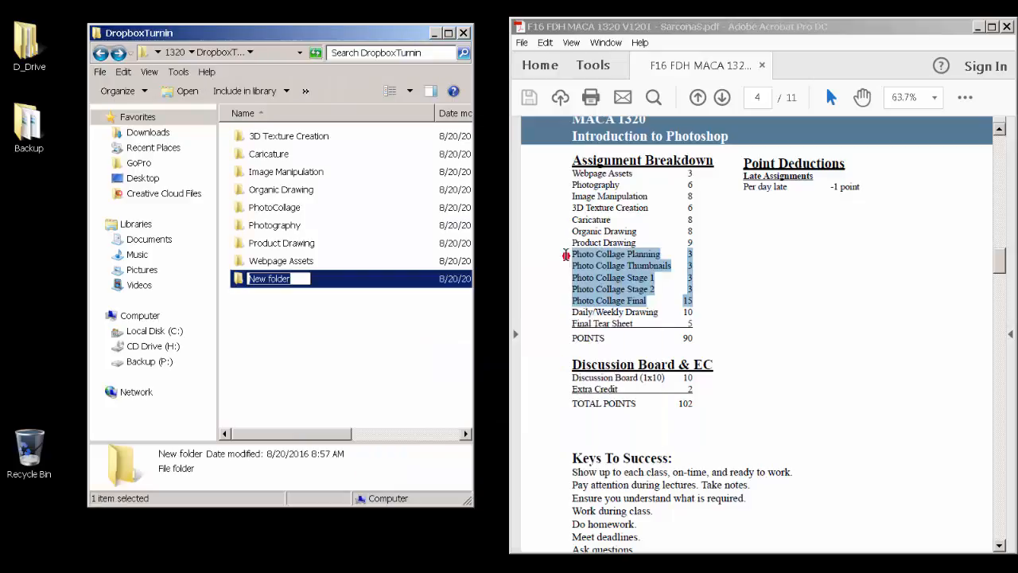
type("Weekly D")
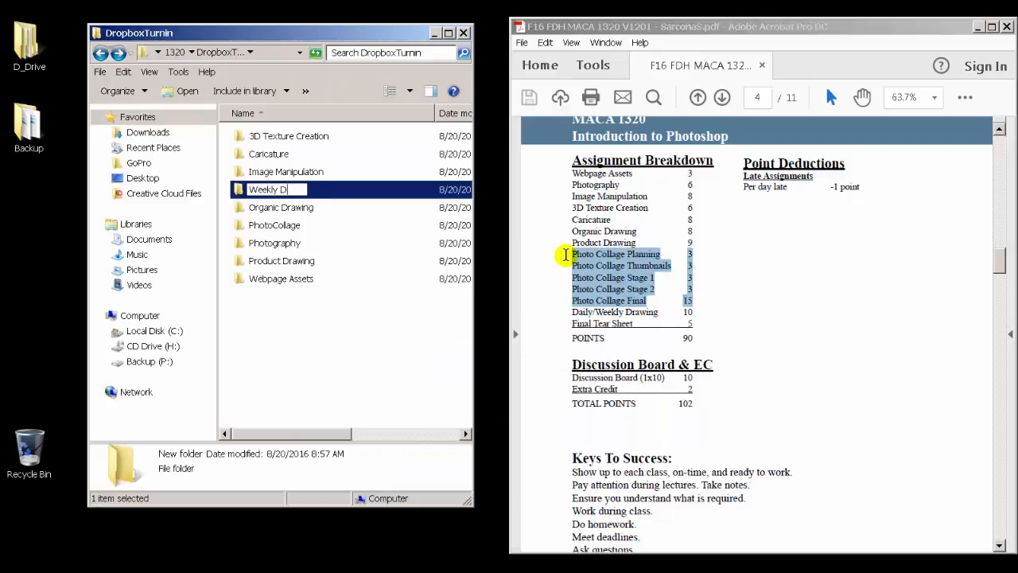
type("rawings")
key("Return")
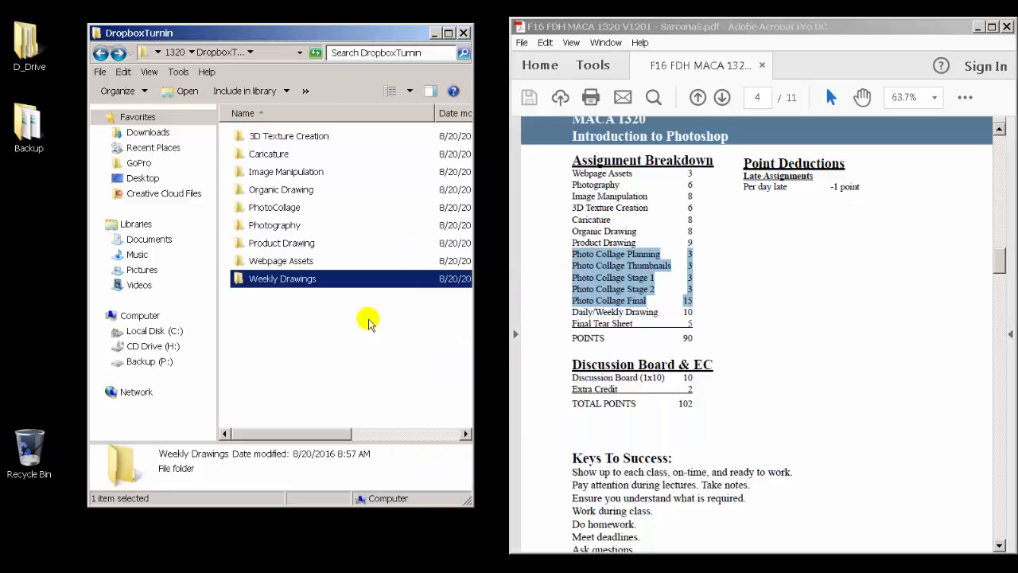
Step: Create a new folder named Tear Sheet in DropboxTurnin
right_click(306, 313)
mouse_move(469, 481)
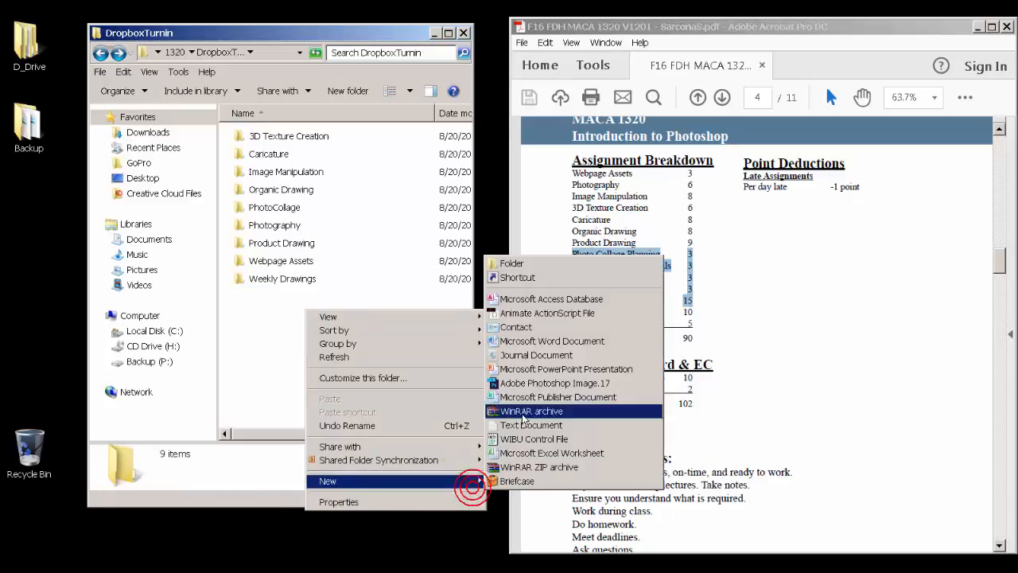
left_click(513, 263)
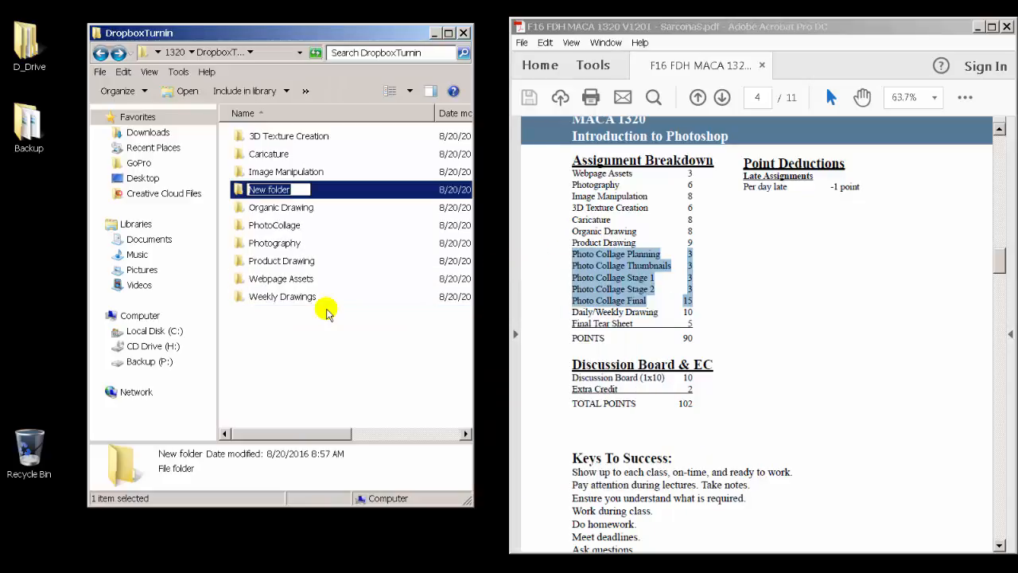
type("Tear Sheet")
key("Return")
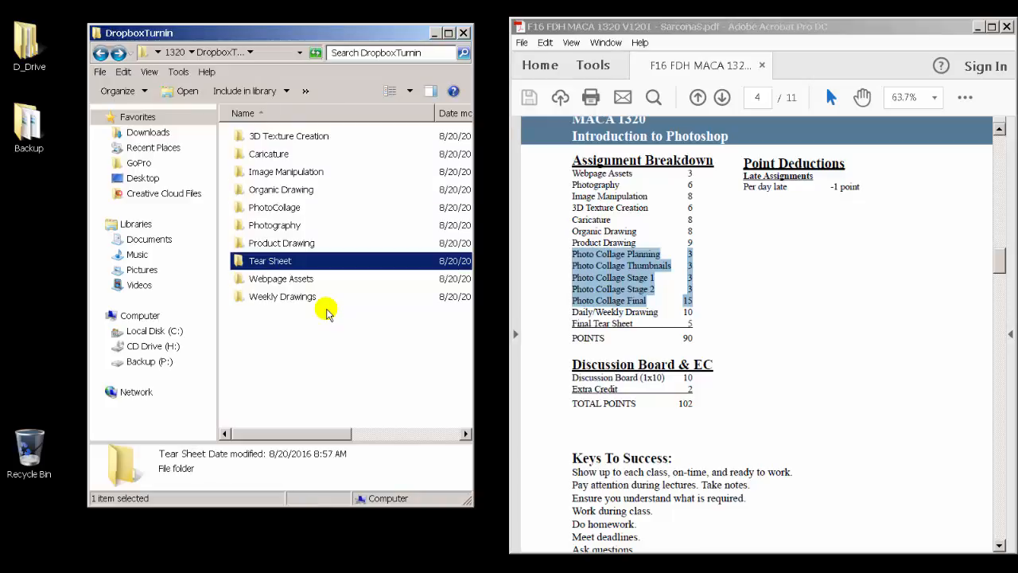
Step: Select all the DropboxTurnin subfolders, deselect them, and close the folder window
left_click_drag(326, 311, 326, 153)
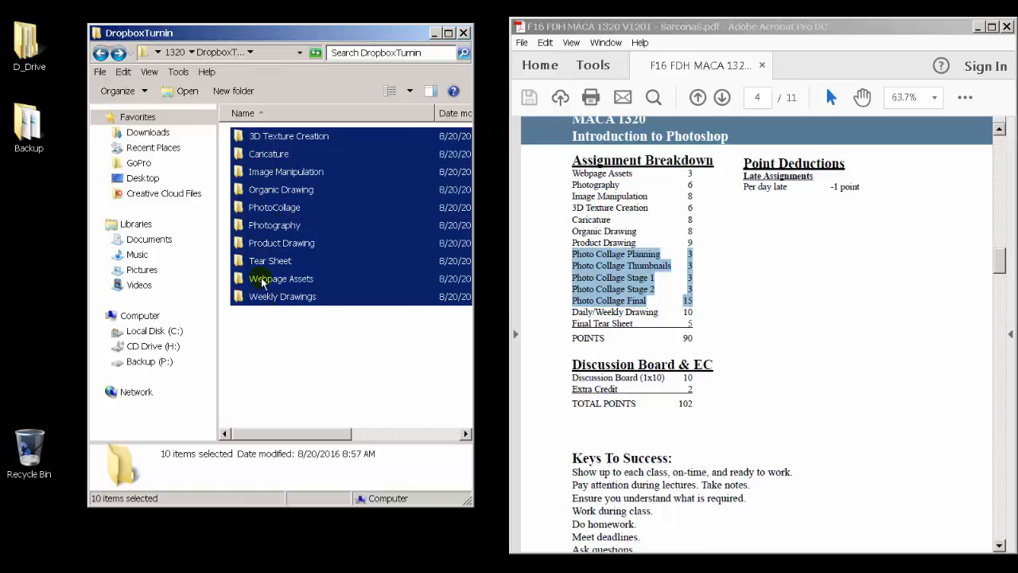
left_click(271, 355)
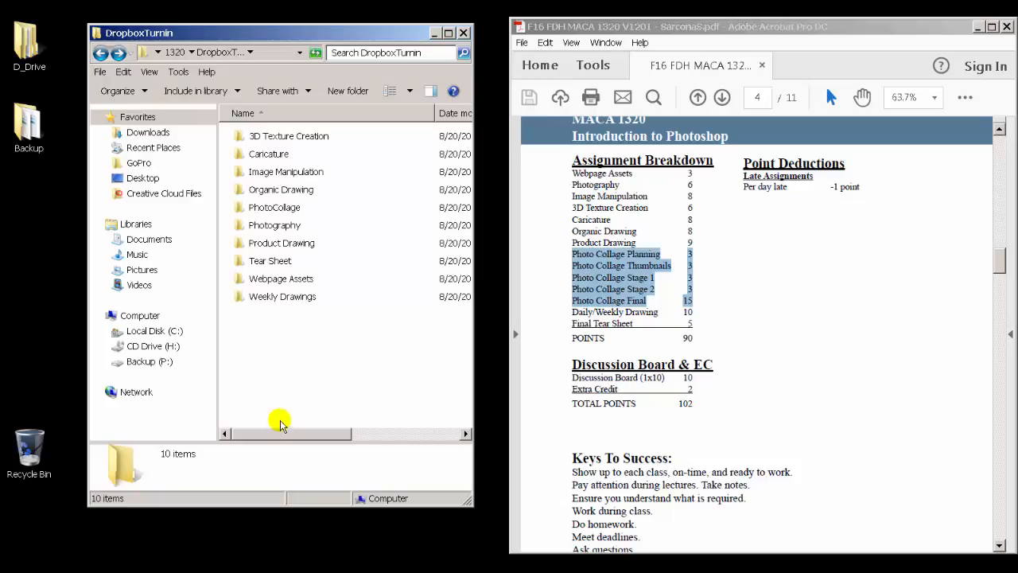
left_click(465, 33)
Step: Bring up the browser showing the Dropbox home page and resize it into a smaller window
left_click(121, 563)
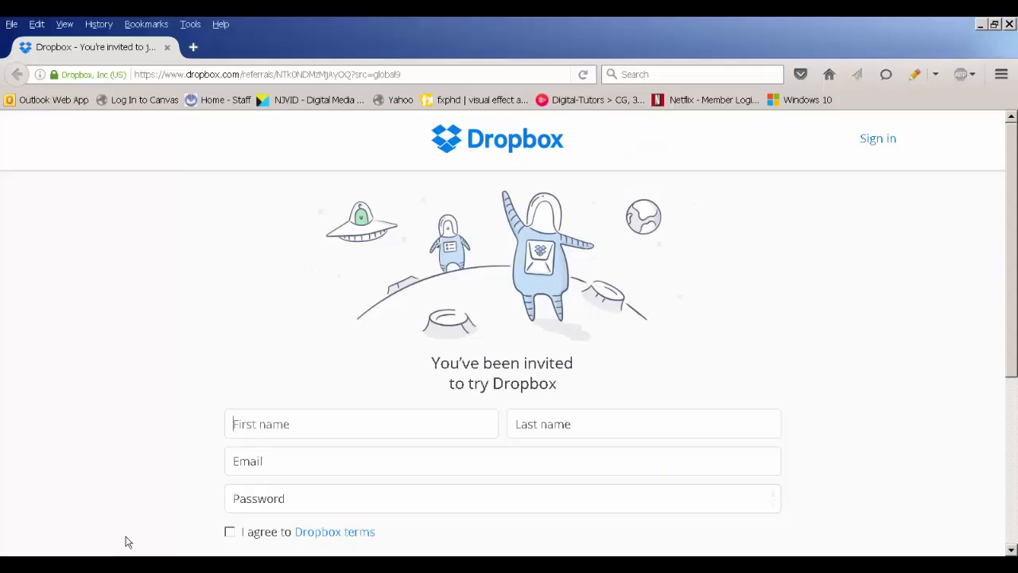
left_click_drag(878, 23, 0, 162)
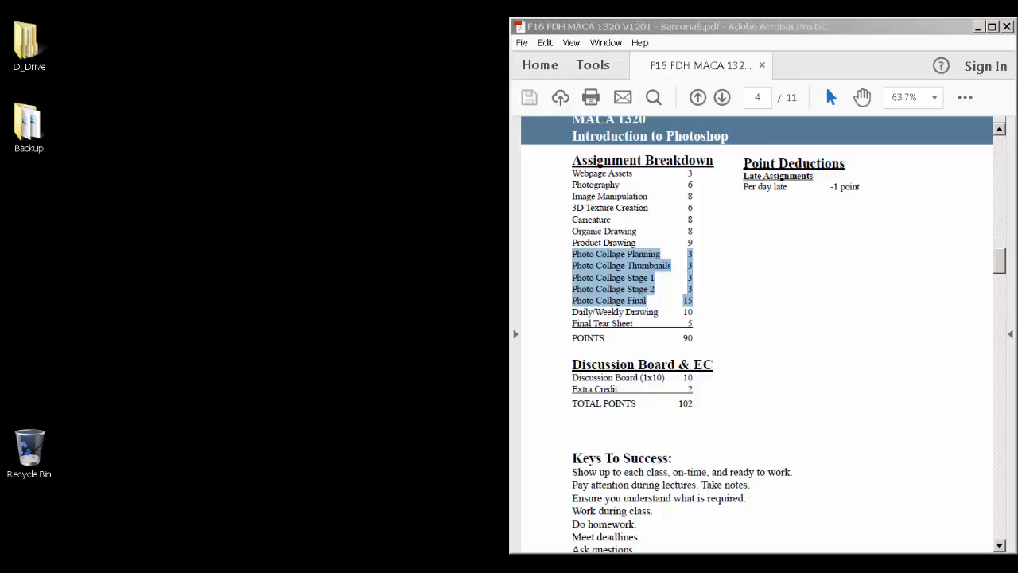
left_click_drag(0, 79, 317, 119)
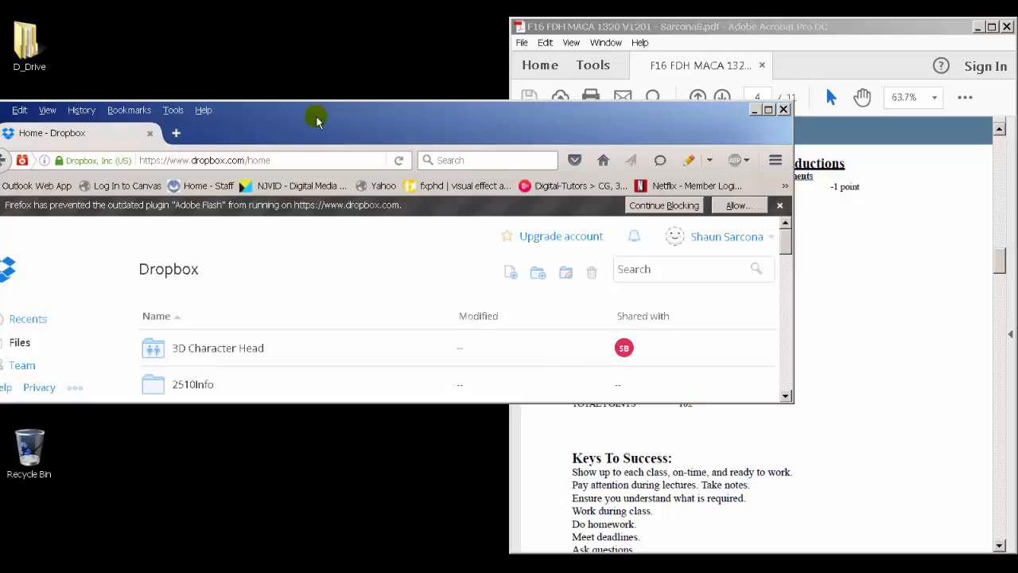
double_click(317, 118)
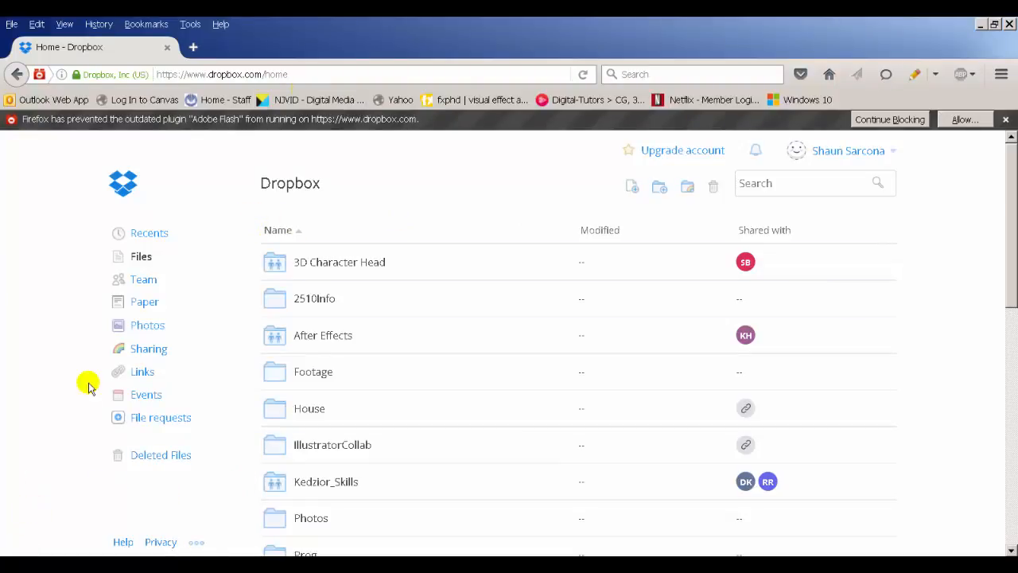
left_click_drag(398, 36, 548, 54)
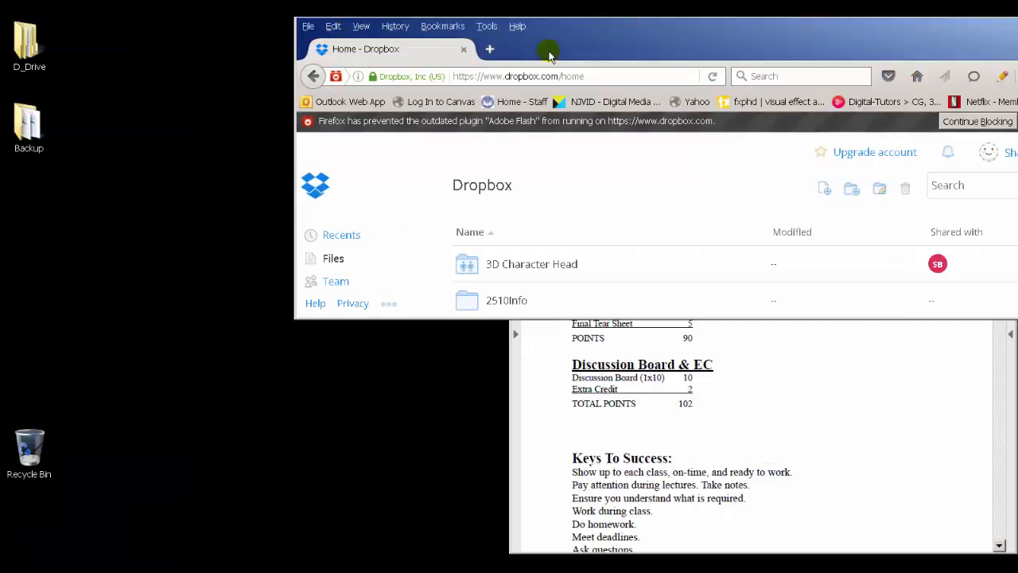
Step: Open D_Drive, select the 1320 folder, and position the Dropbox browser window beside it
double_click(38, 49)
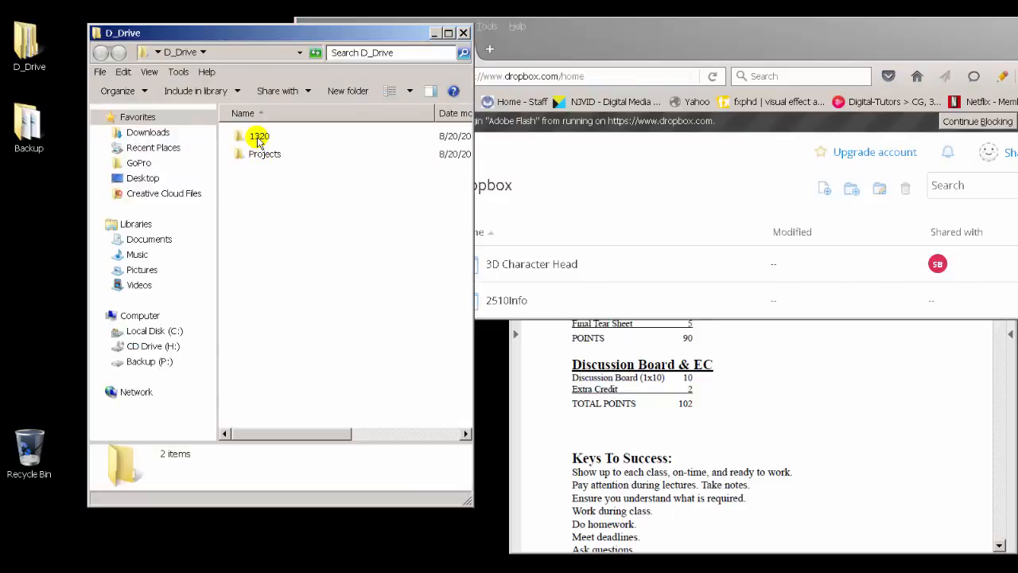
left_click(259, 140)
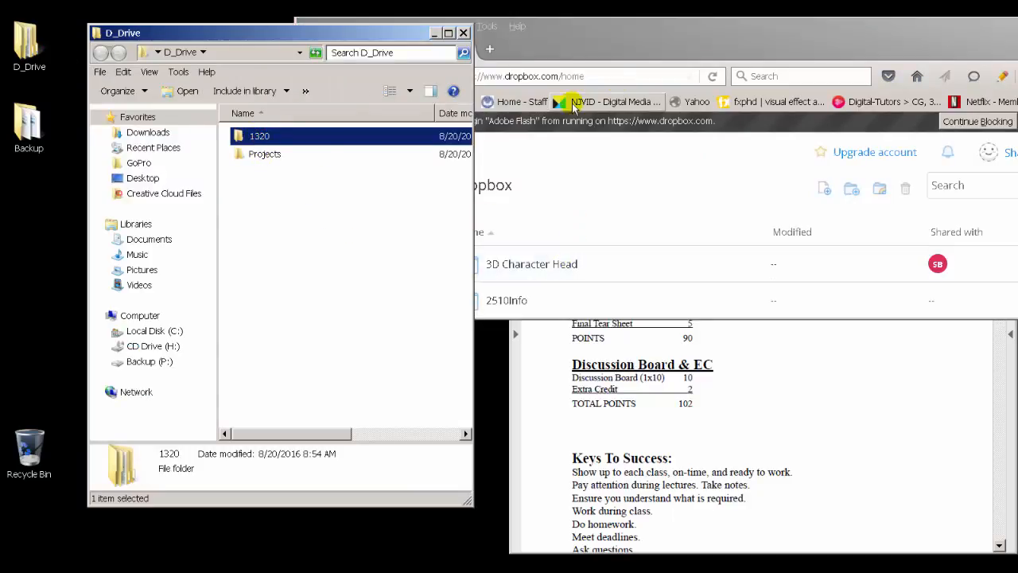
left_click(646, 41)
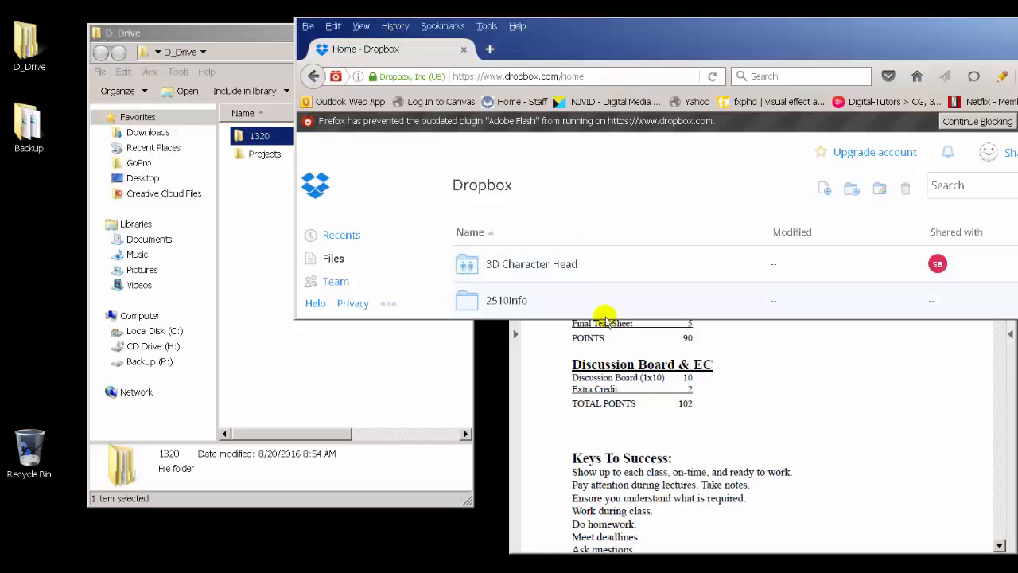
left_click_drag(606, 321, 609, 510)
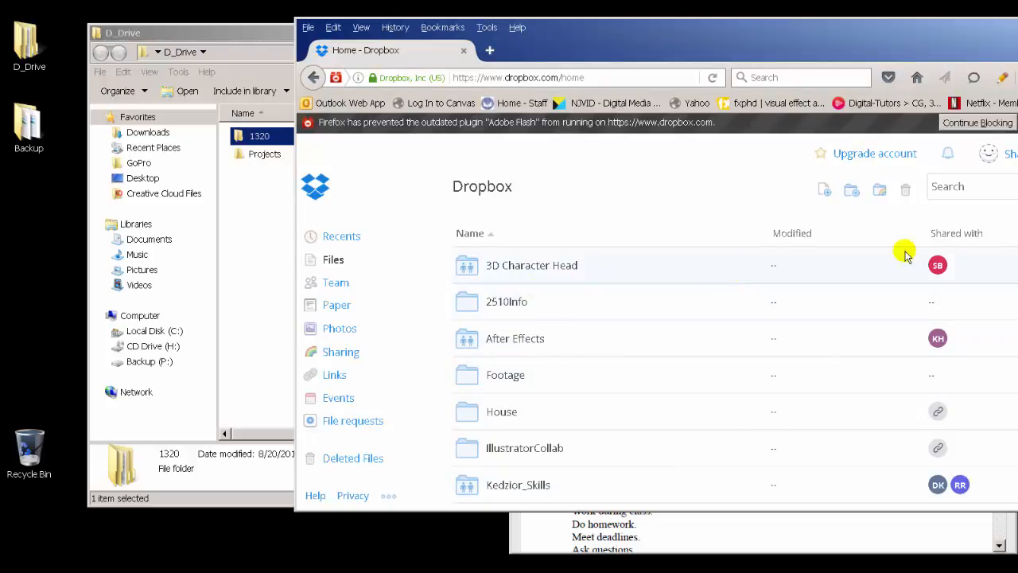
mouse_move(937, 267)
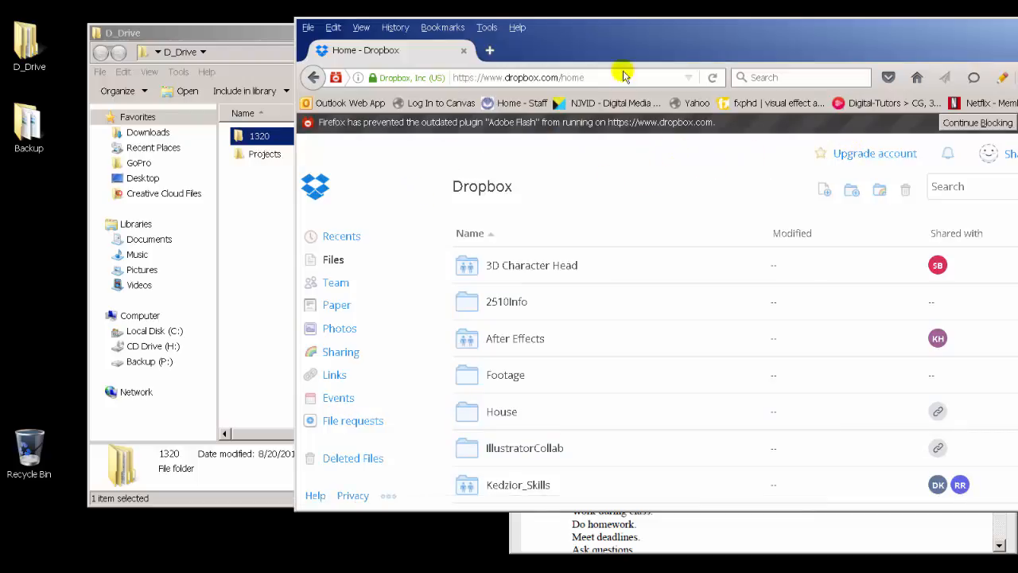
left_click_drag(624, 32, 525, 31)
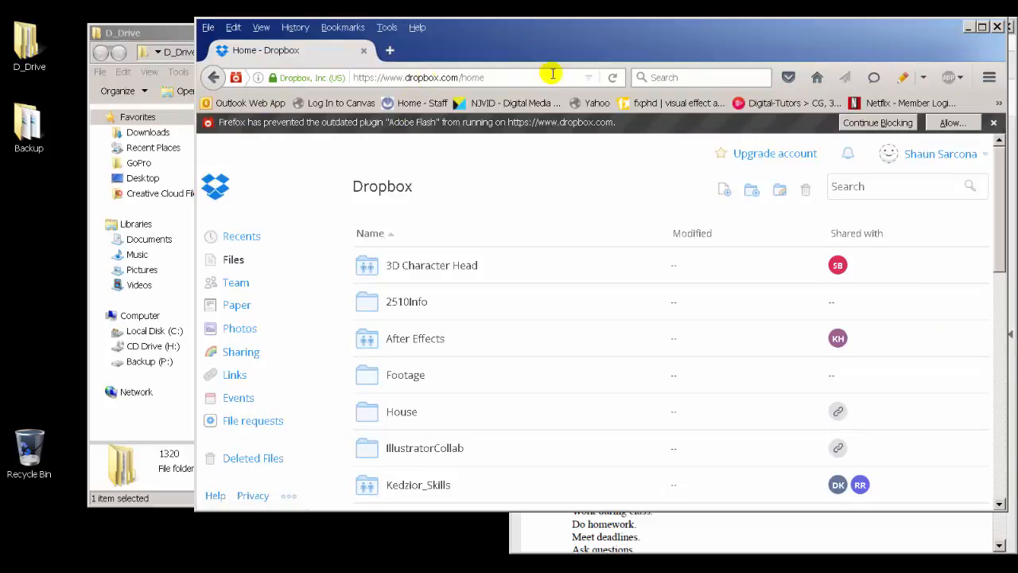
Step: Search the web for dropbox download
left_click(954, 153)
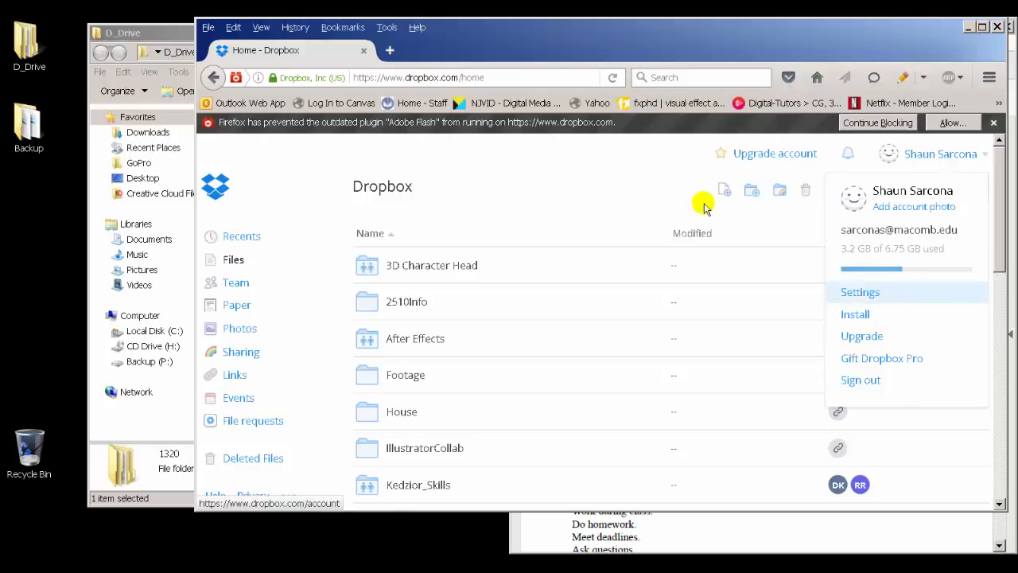
left_click(668, 78)
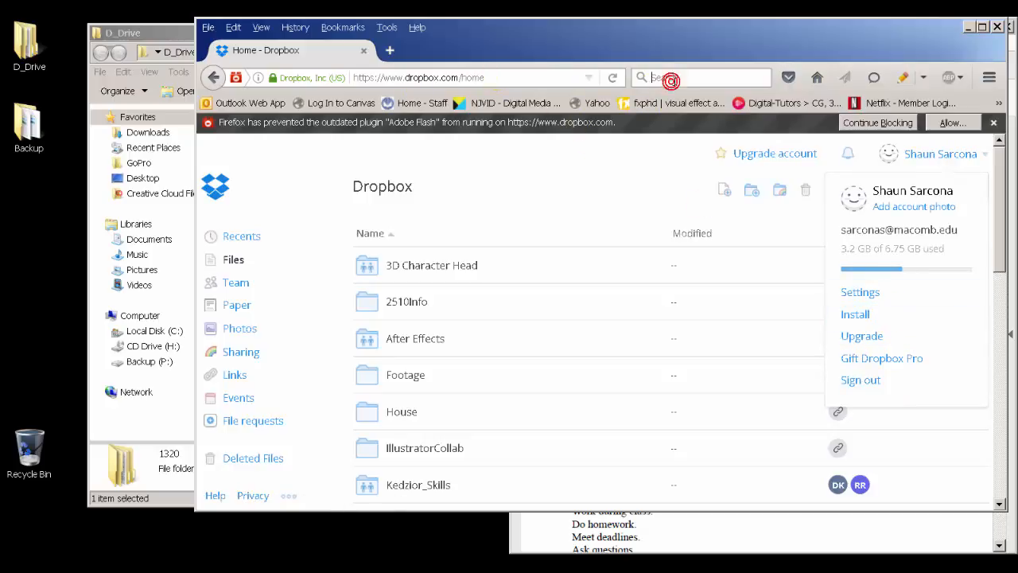
type("dropbox download")
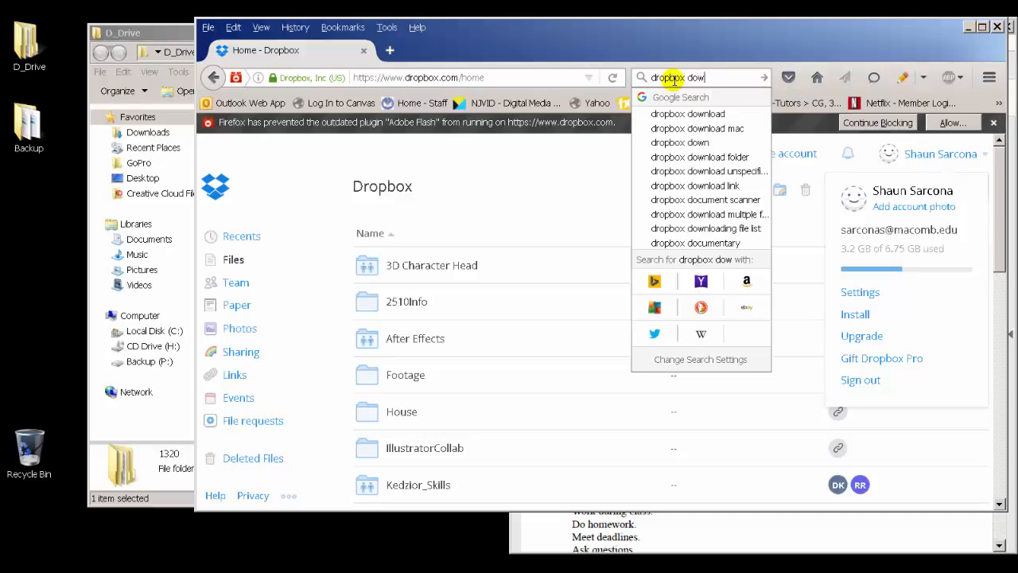
key("Return")
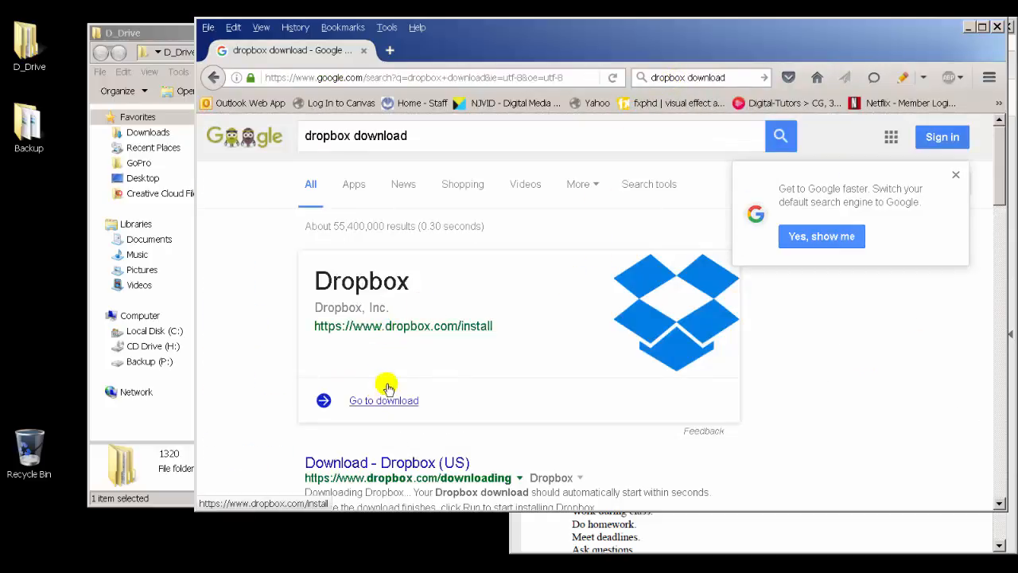
Step: Open the Dropbox install page from the account menu and view its Free download section
left_click(390, 322)
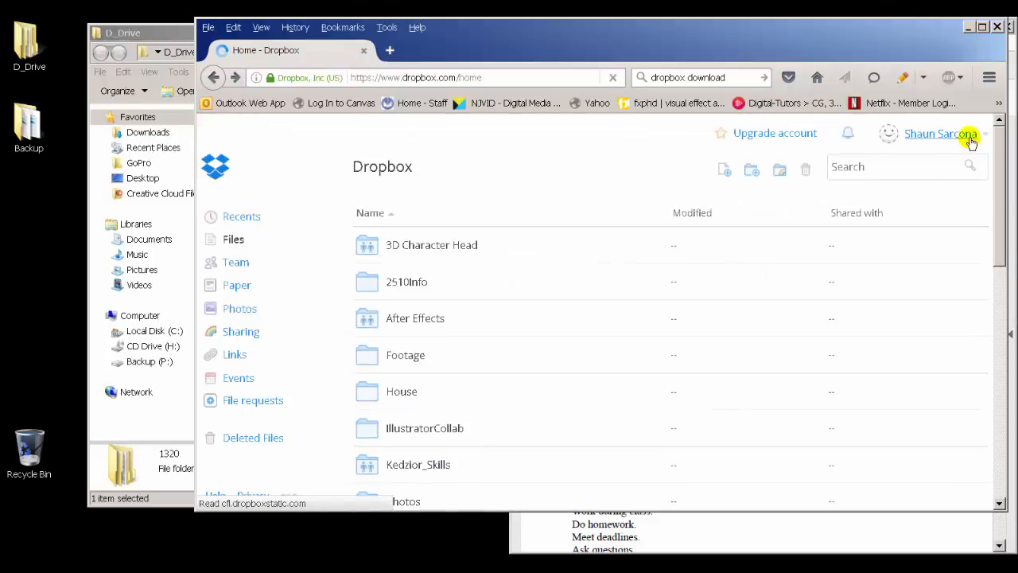
left_click(966, 135)
left_click(853, 312)
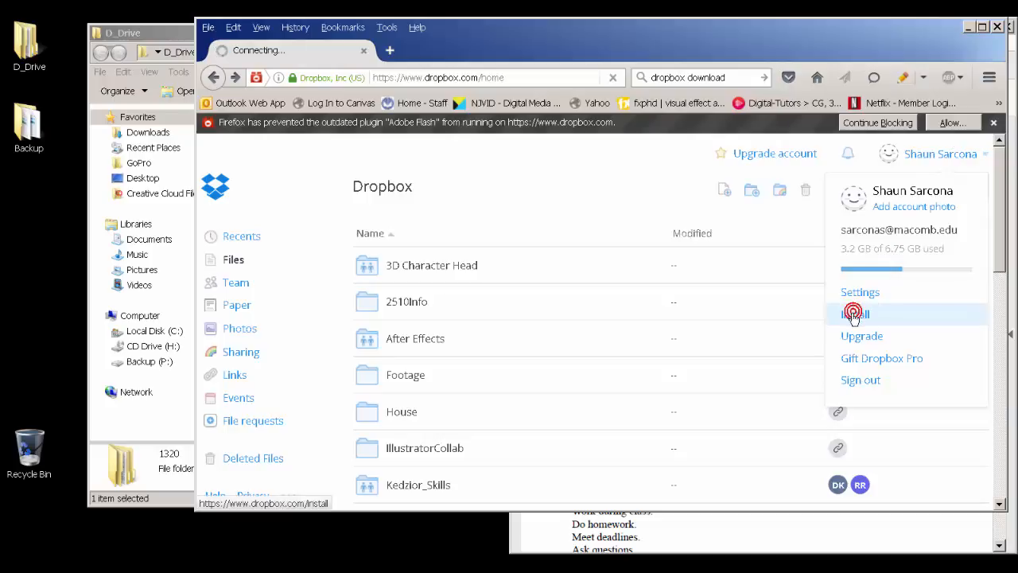
scroll(404, 309, "down", 5)
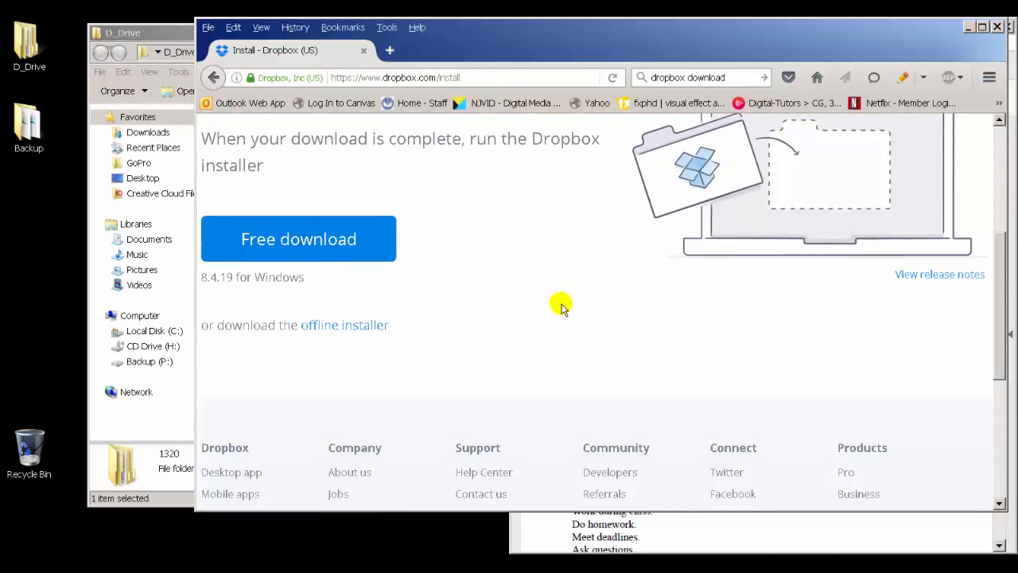
scroll(557, 302, "up", 5)
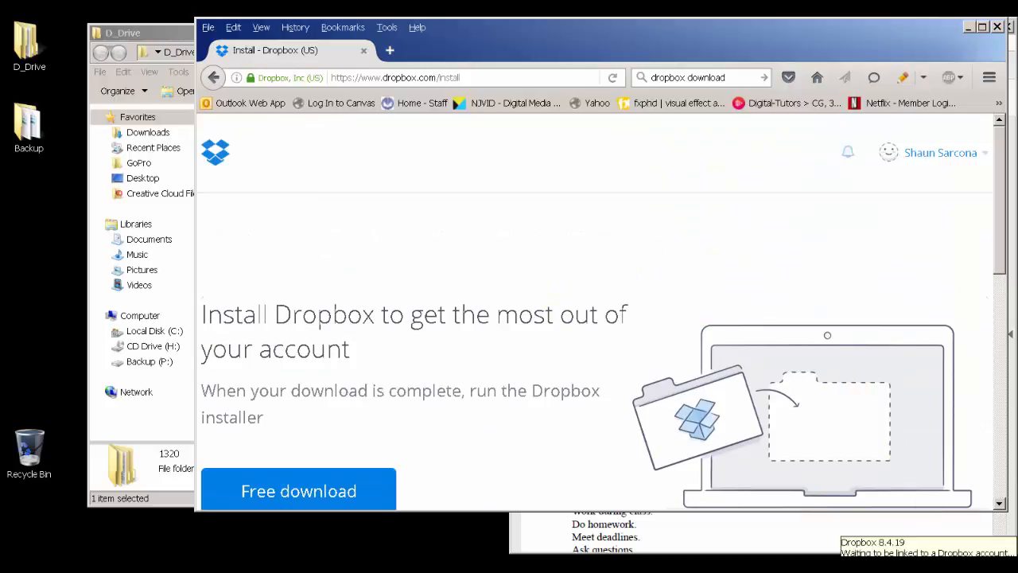
Step: Open the Dropbox desktop app from its tray notification and choose to sign in from its settings menu
left_click(929, 567)
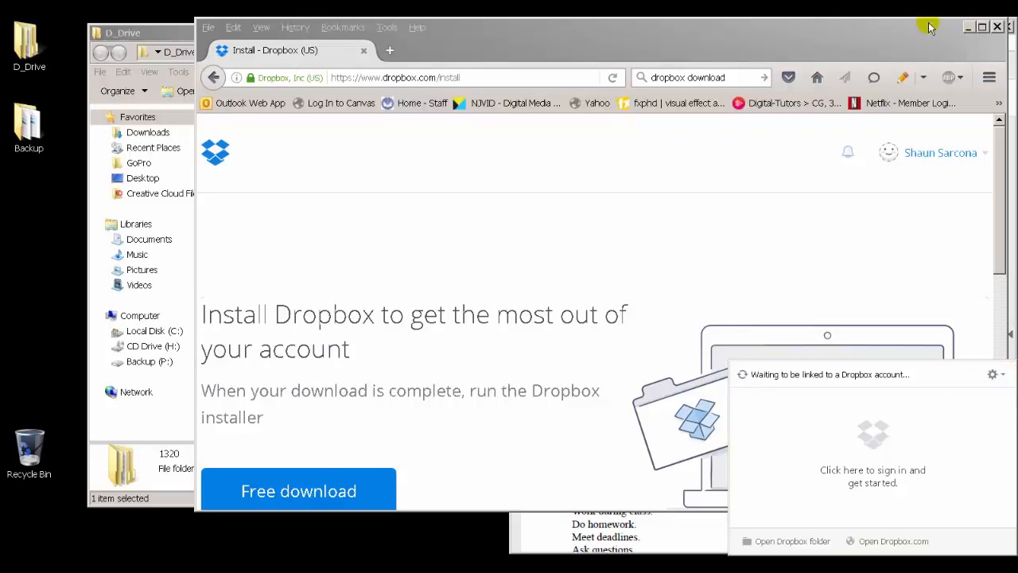
left_click(1004, 375)
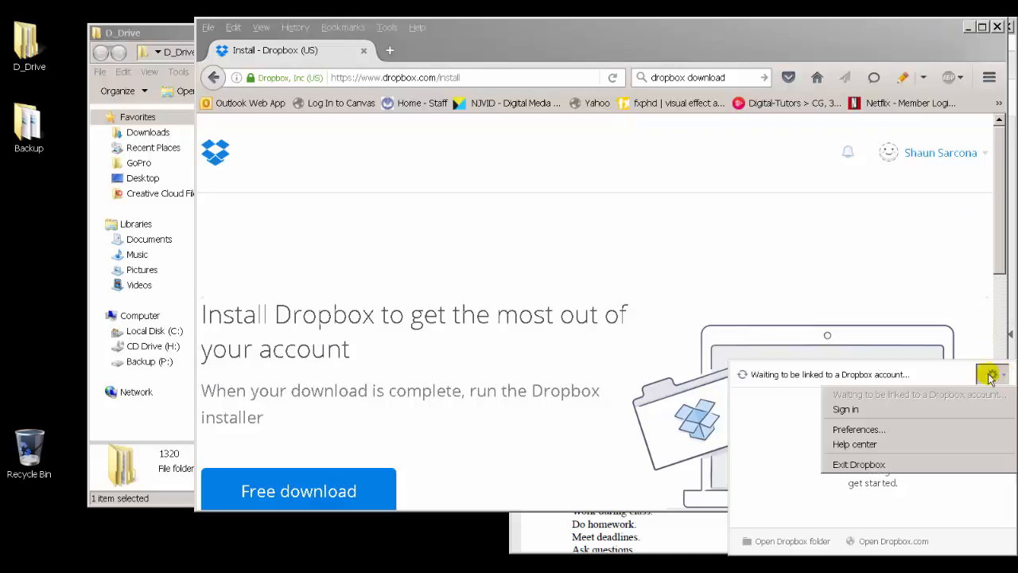
left_click(938, 409)
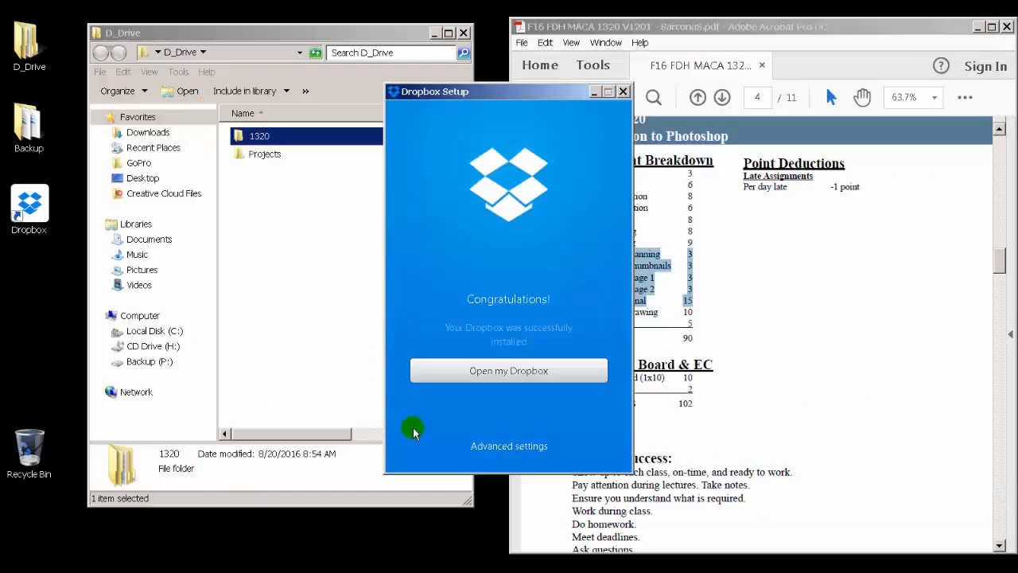
Step: In the setup's advanced settings, set the Dropbox location to the D_Drive/1320/DropboxTurnin folder
left_click_drag(518, 93, 500, 78)
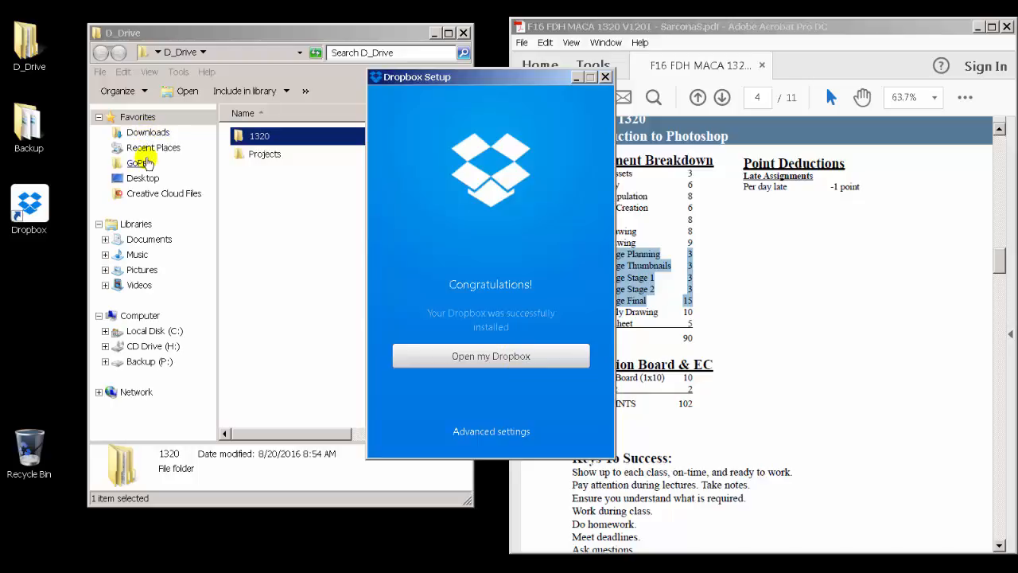
left_click(478, 432)
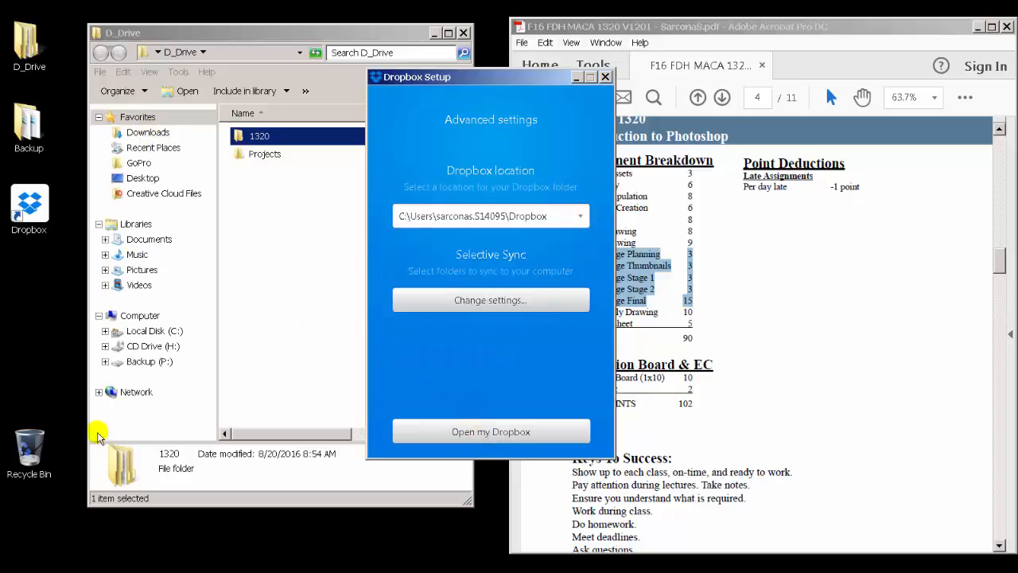
left_click(580, 215)
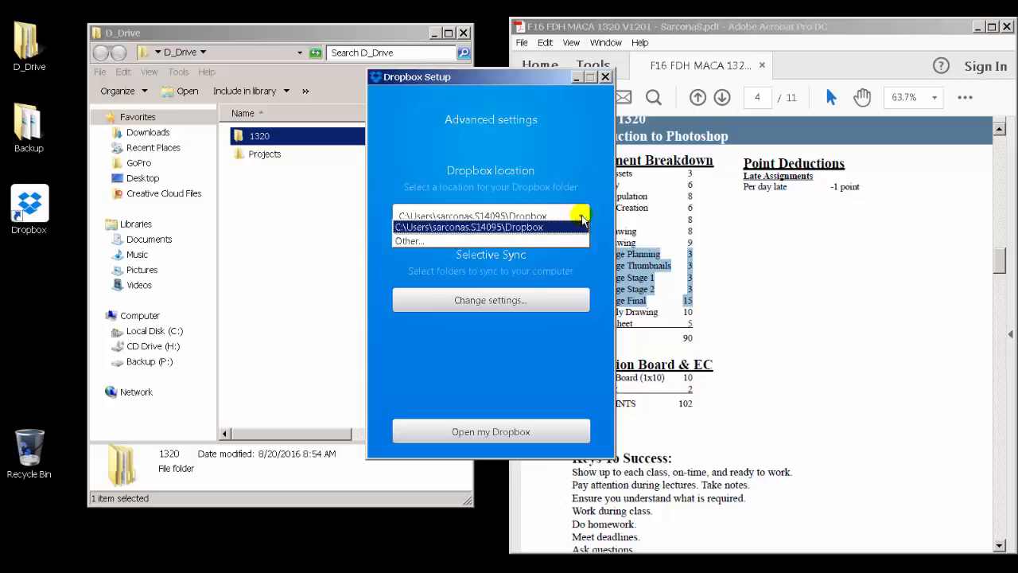
left_click(557, 239)
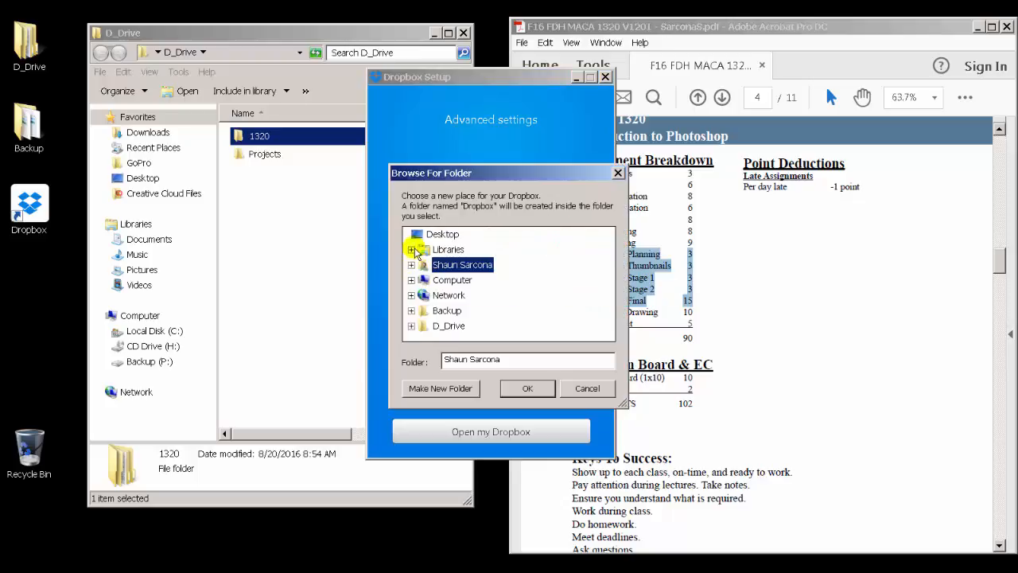
left_click(411, 325)
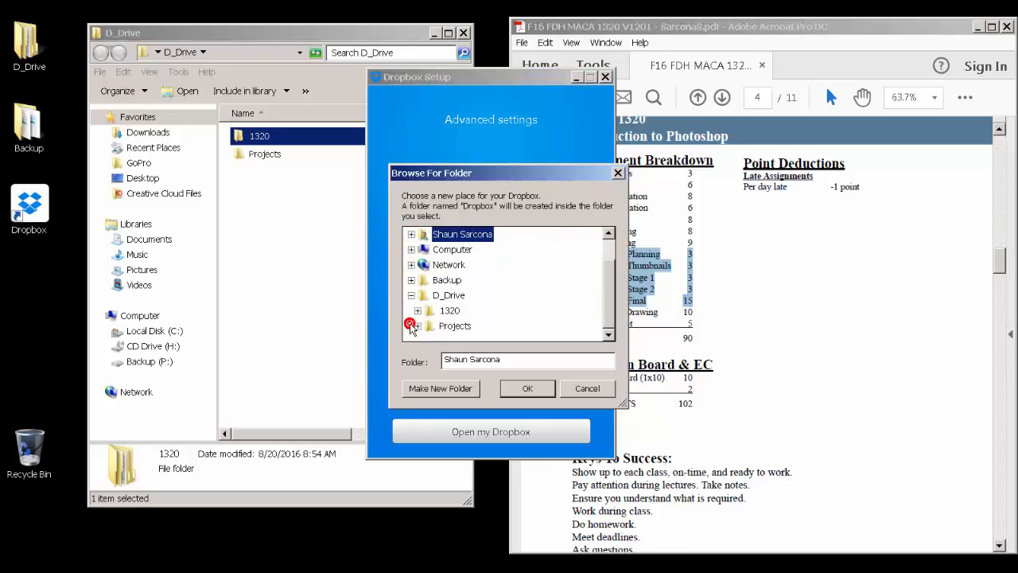
scroll(452, 231, "up", 1)
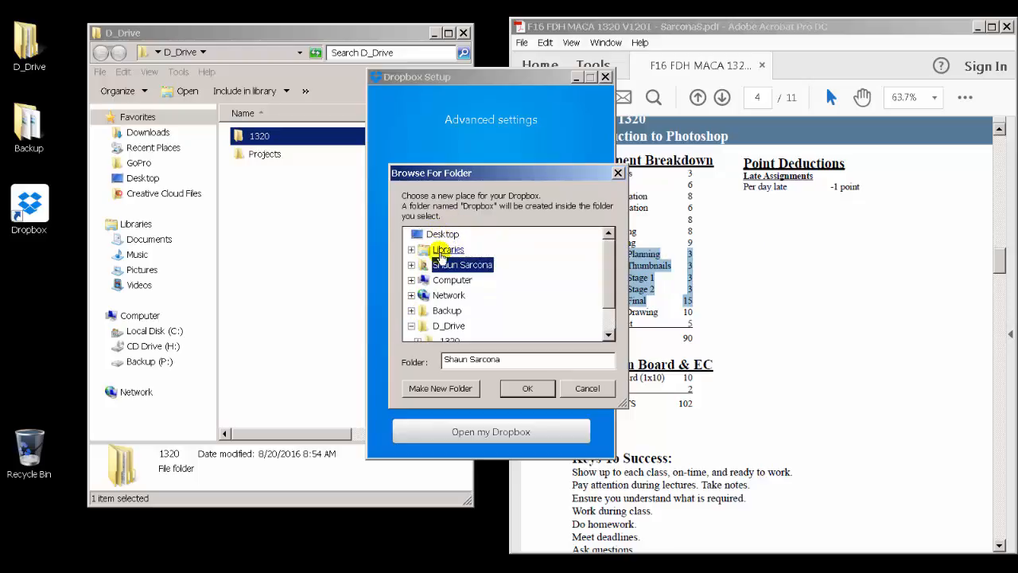
scroll(443, 278, "down", 1)
left_click(417, 311)
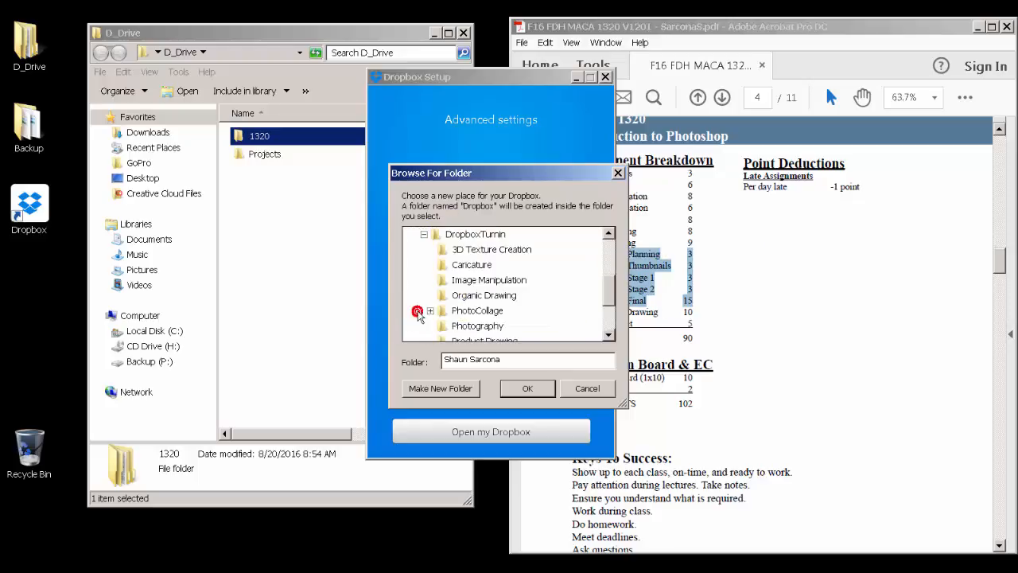
left_click(473, 234)
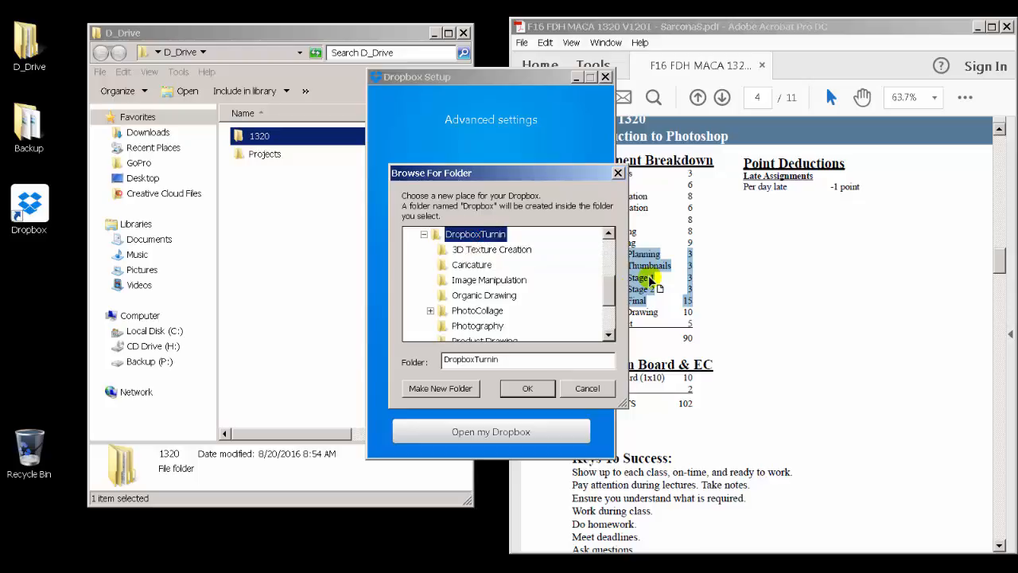
left_click(539, 385)
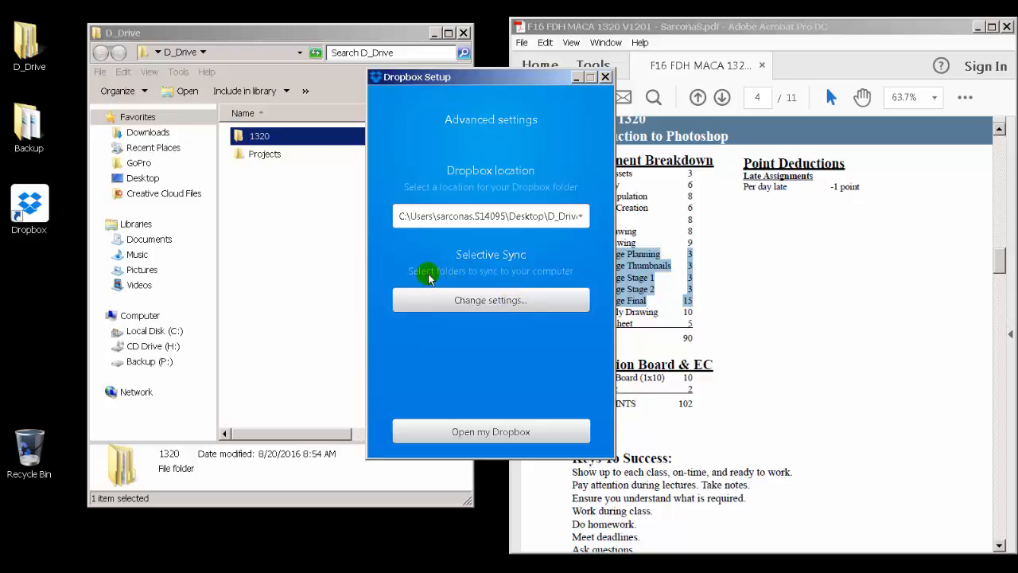
Step: Open the Selective Sync folder list and cancel it
left_click(529, 296)
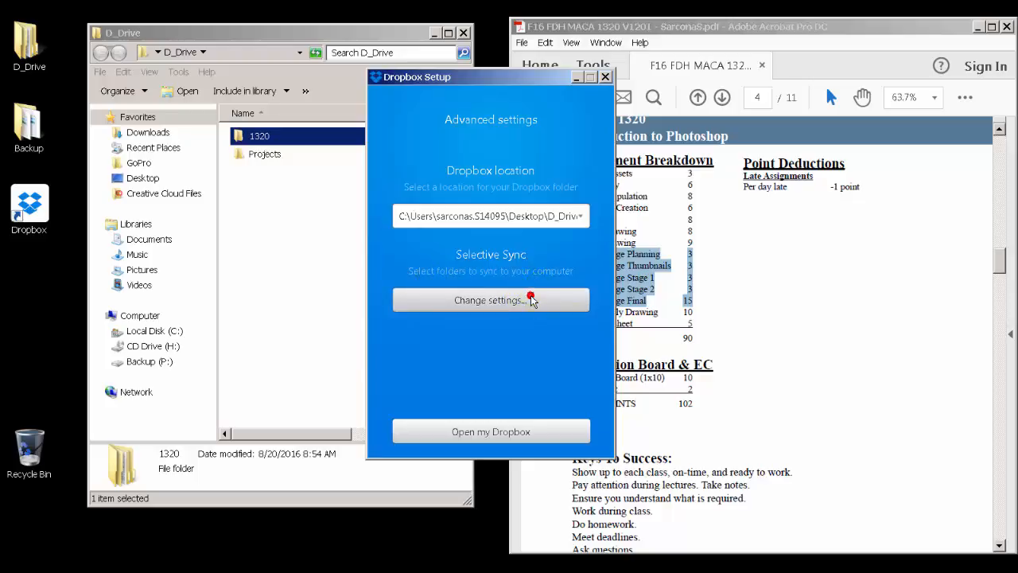
left_click(430, 197)
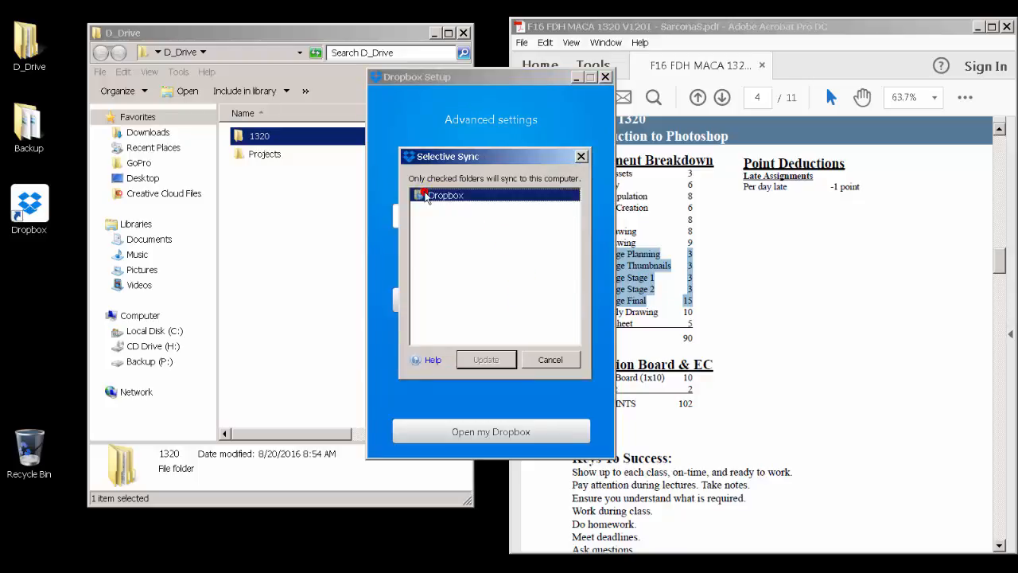
left_click(549, 359)
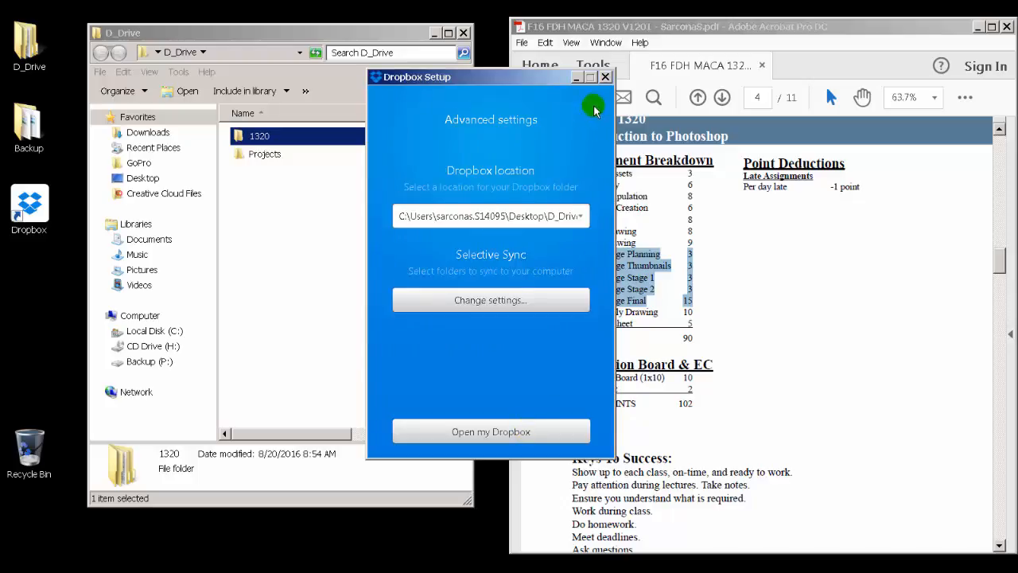
Step: Open the Dropbox folder and step through the welcome screens to finish setup
left_click(542, 432)
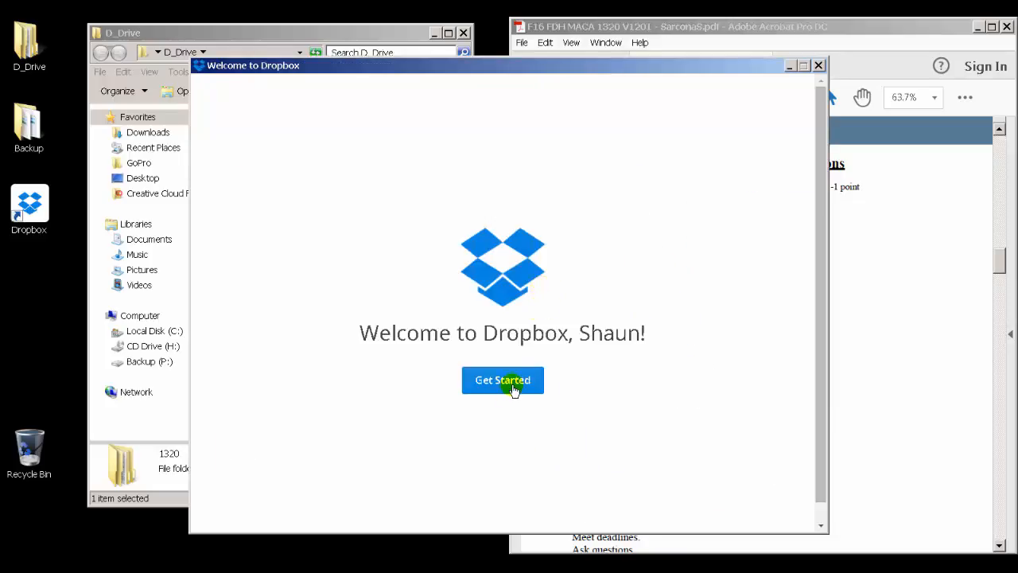
left_click(517, 379)
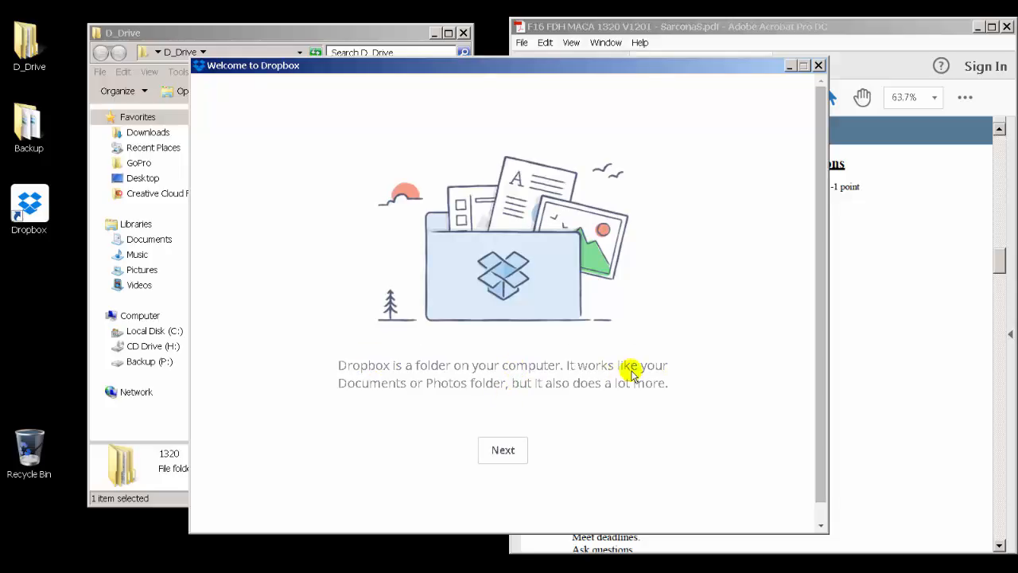
left_click(502, 450)
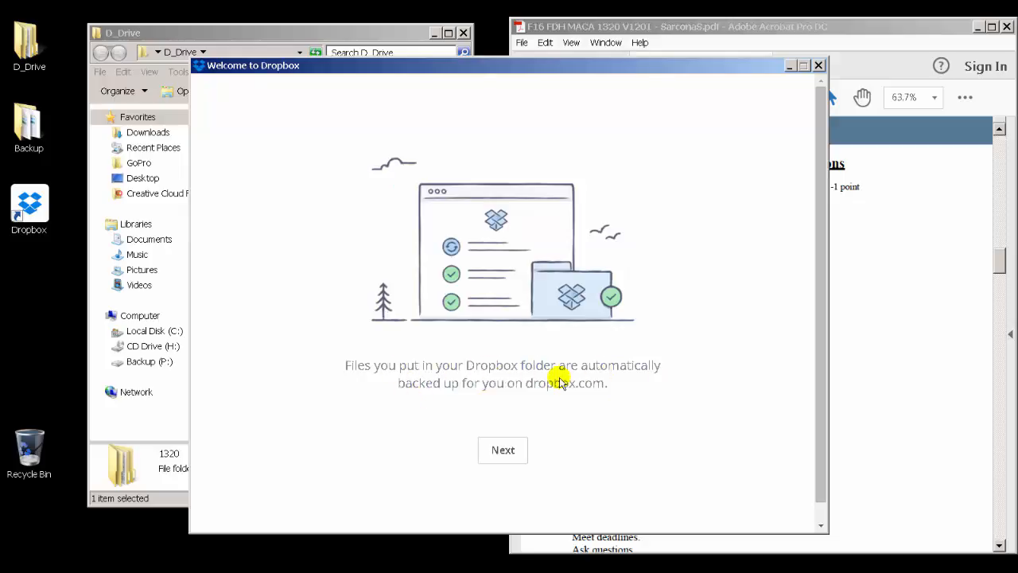
left_click(516, 456)
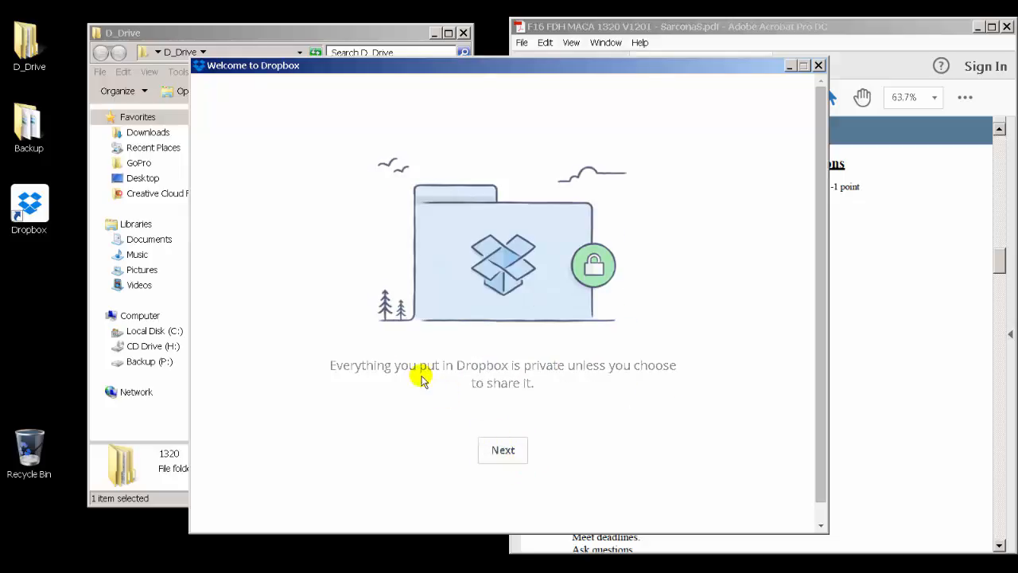
left_click(505, 458)
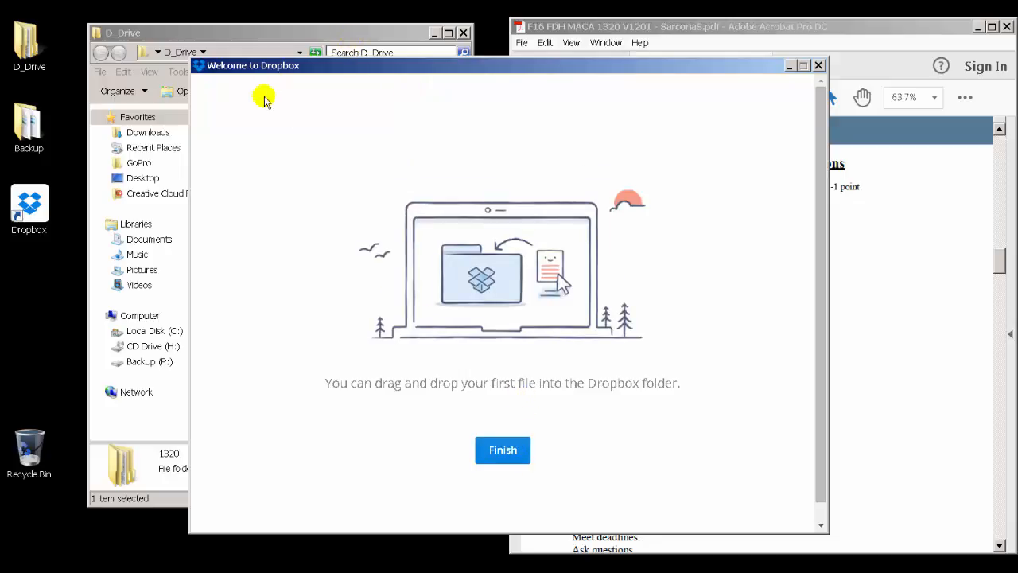
left_click(507, 446)
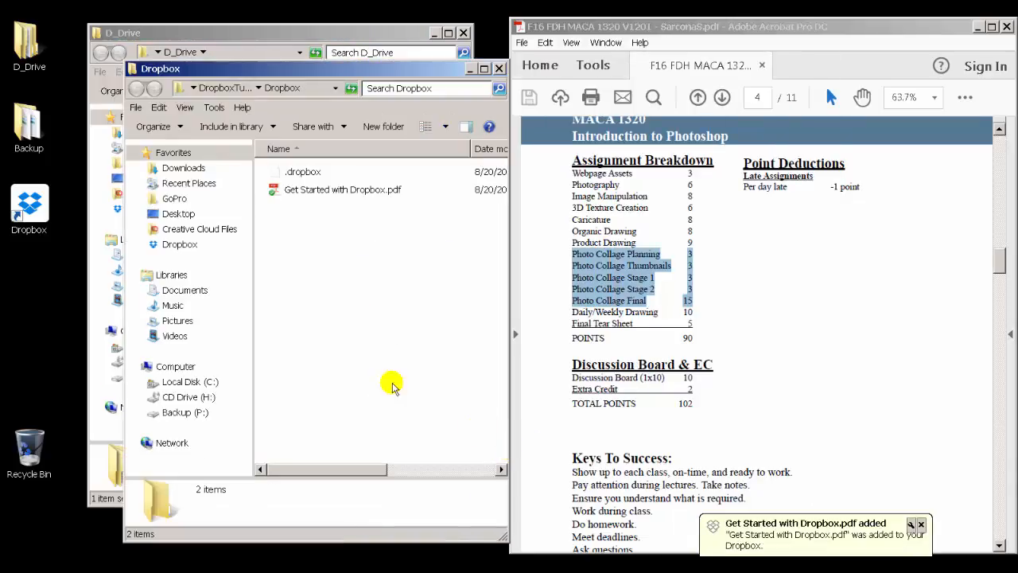
Step: Widen the Dropbox folder window, navigate up to DropboxTurnin, and close the duplicate Dropbox window
left_click_drag(513, 538, 850, 539)
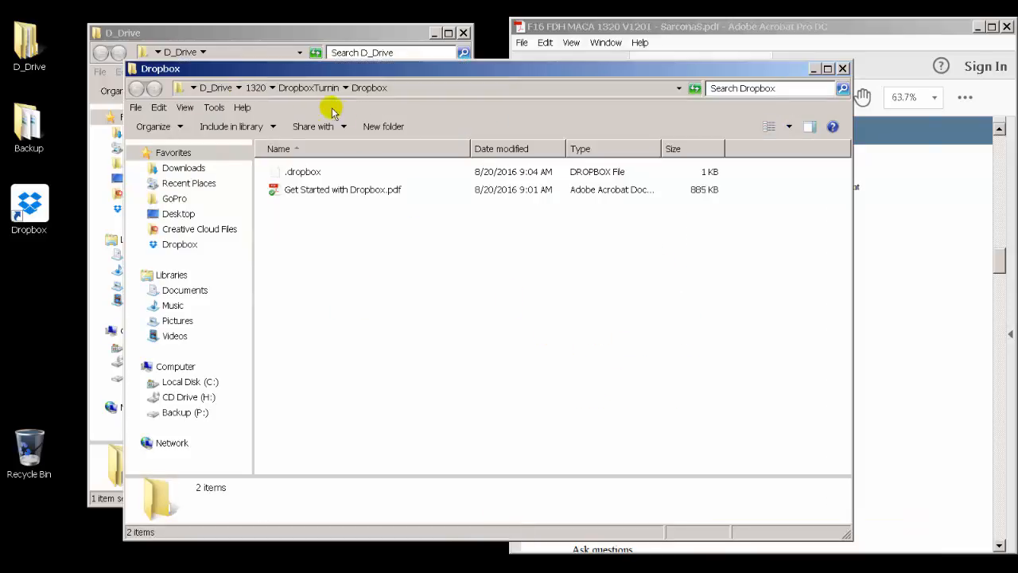
left_click(309, 89)
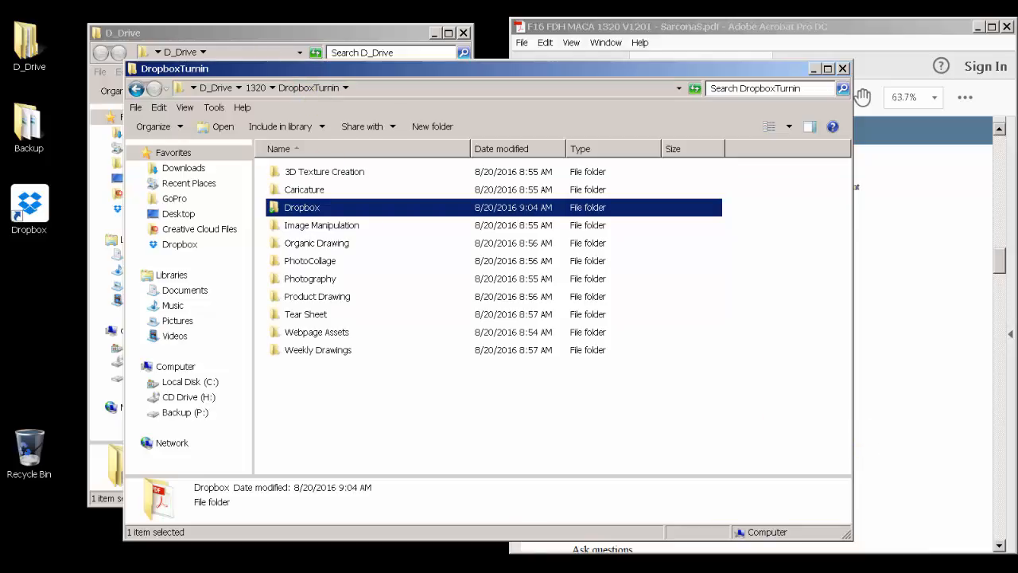
double_click(924, 567)
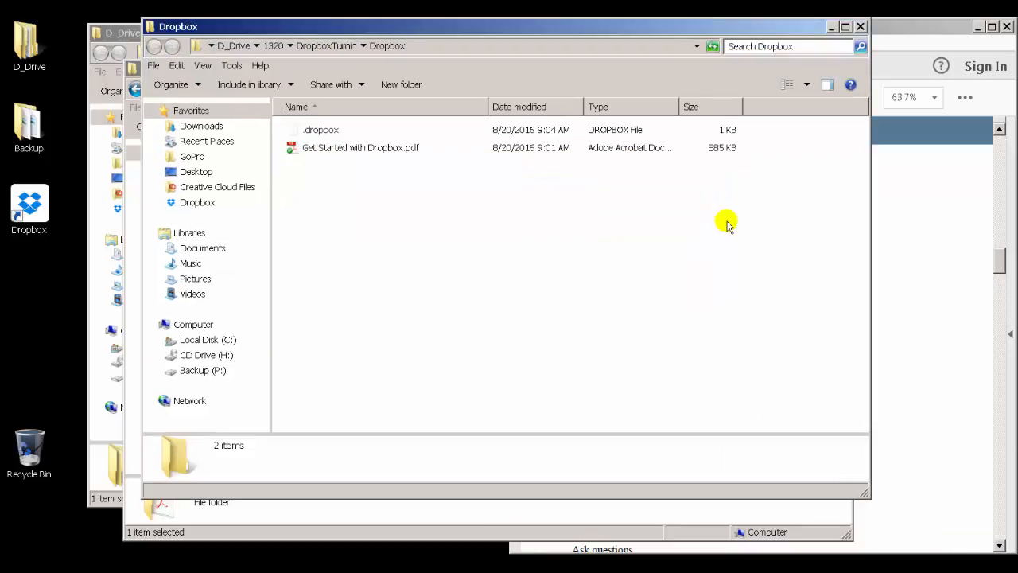
left_click(862, 26)
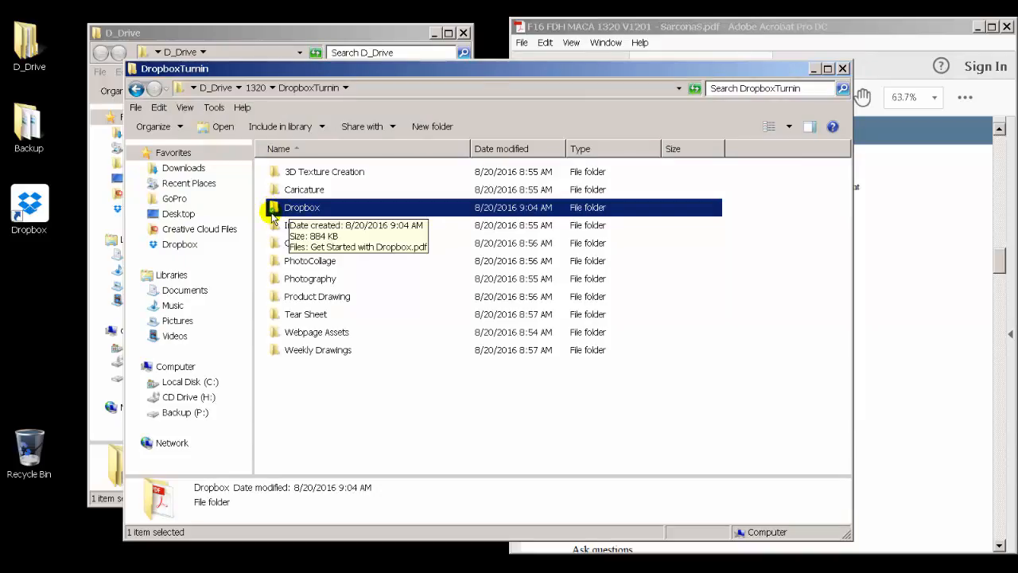
Step: Move the ten assignment folders into the Dropbox folder and open it
left_click_drag(337, 403, 303, 229)
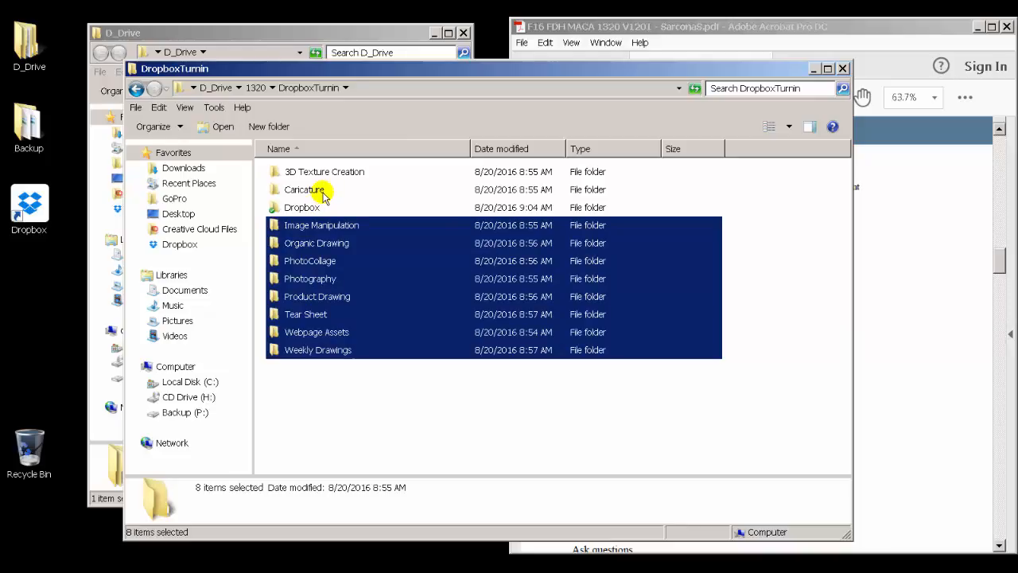
left_click(323, 195, "ctrl")
left_click(316, 171, "ctrl")
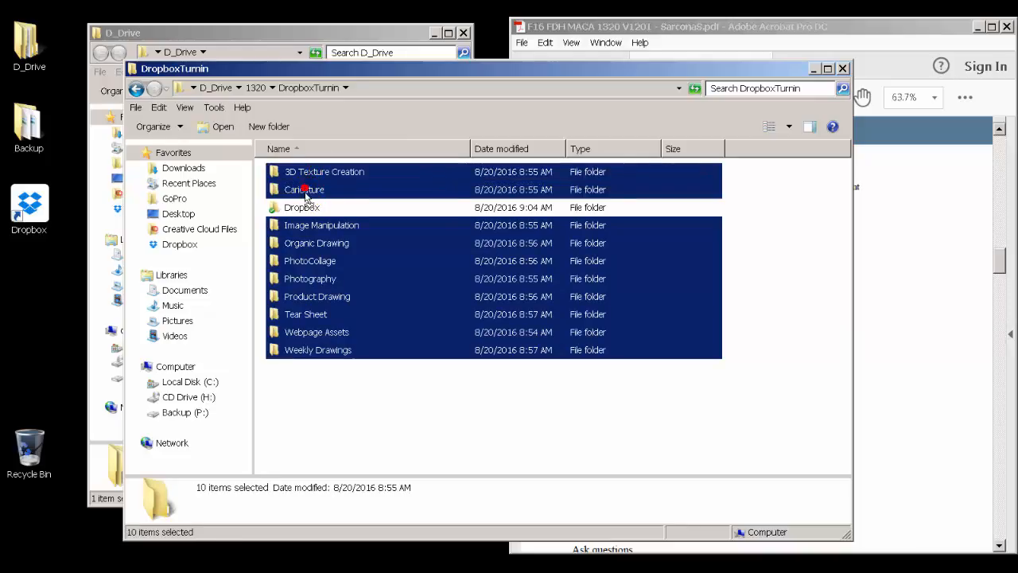
left_click(304, 207, "ctrl")
left_click_drag(305, 211, 306, 205)
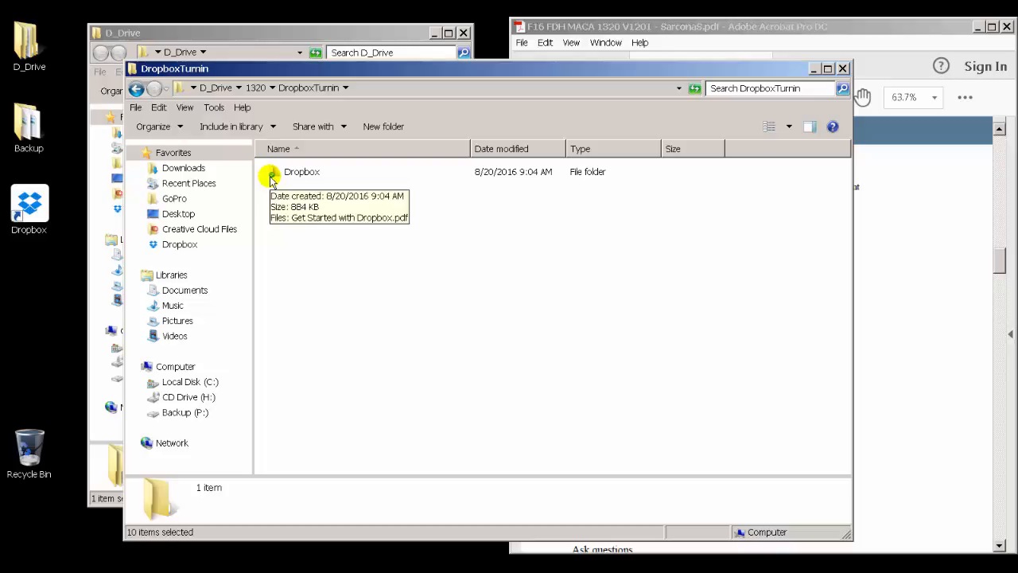
double_click(271, 177)
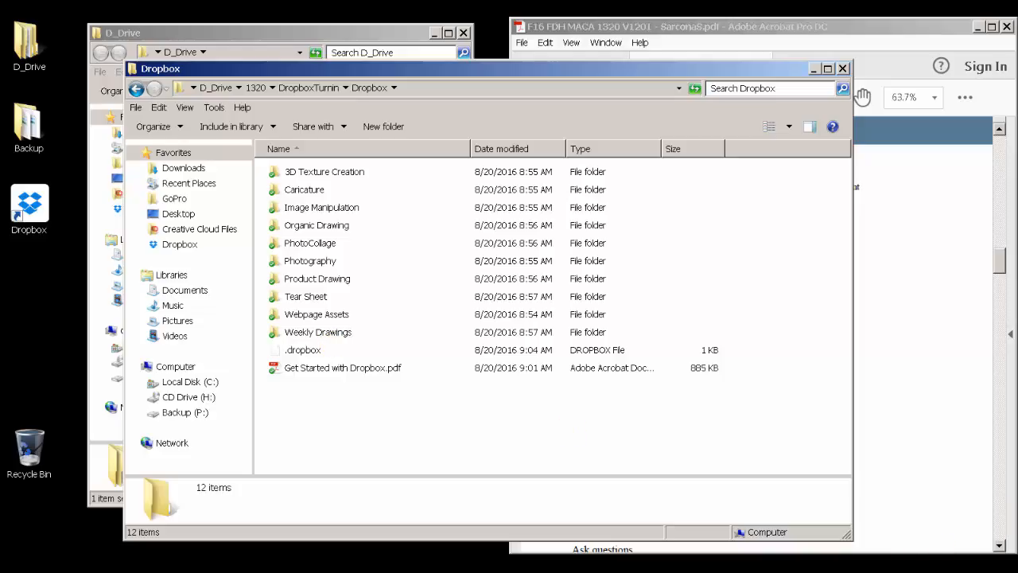
Step: Open the Dropbox website from the Dropbox tray menu
left_click(898, 570)
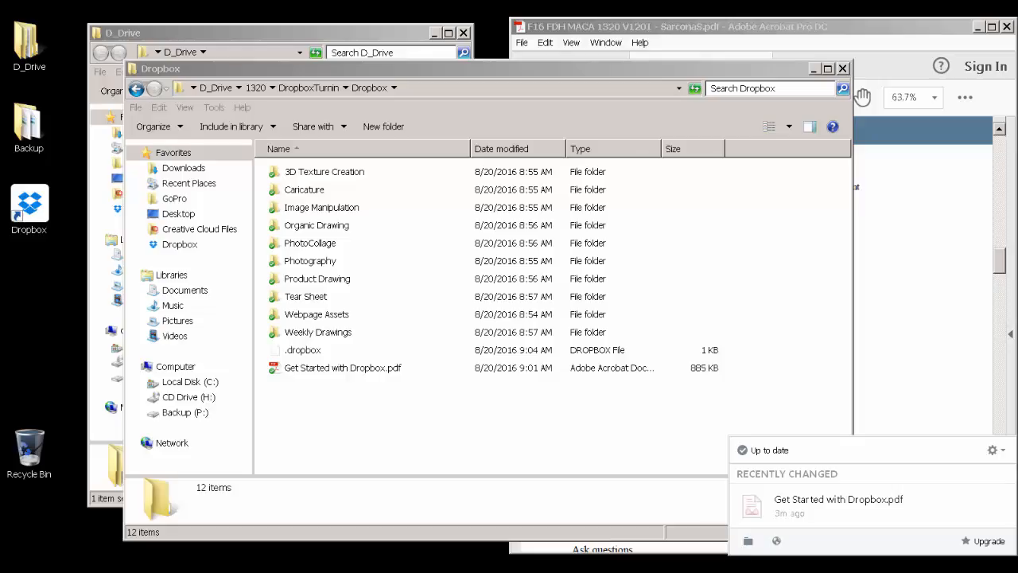
left_click(898, 569)
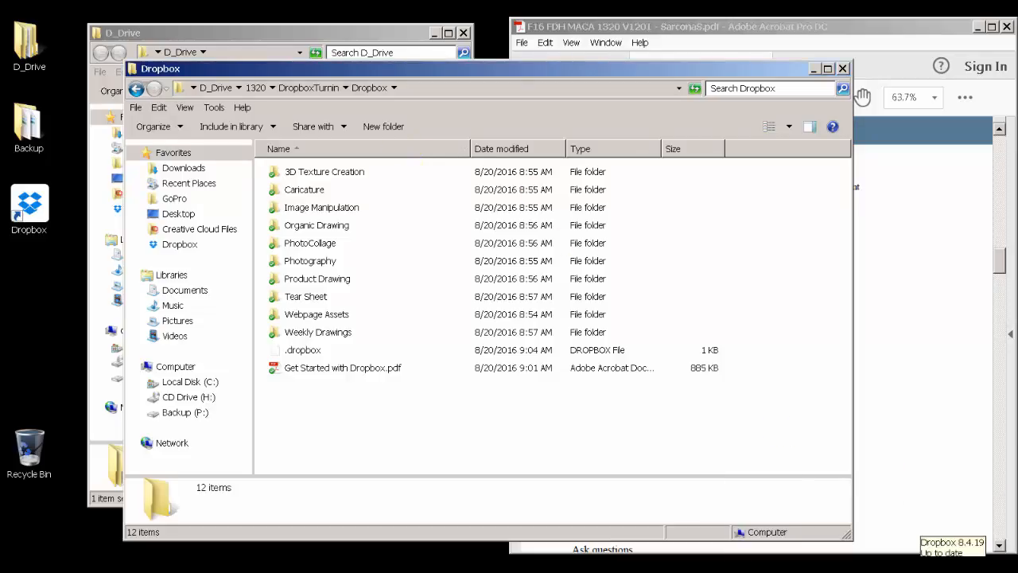
left_click(923, 569)
left_click(1003, 450)
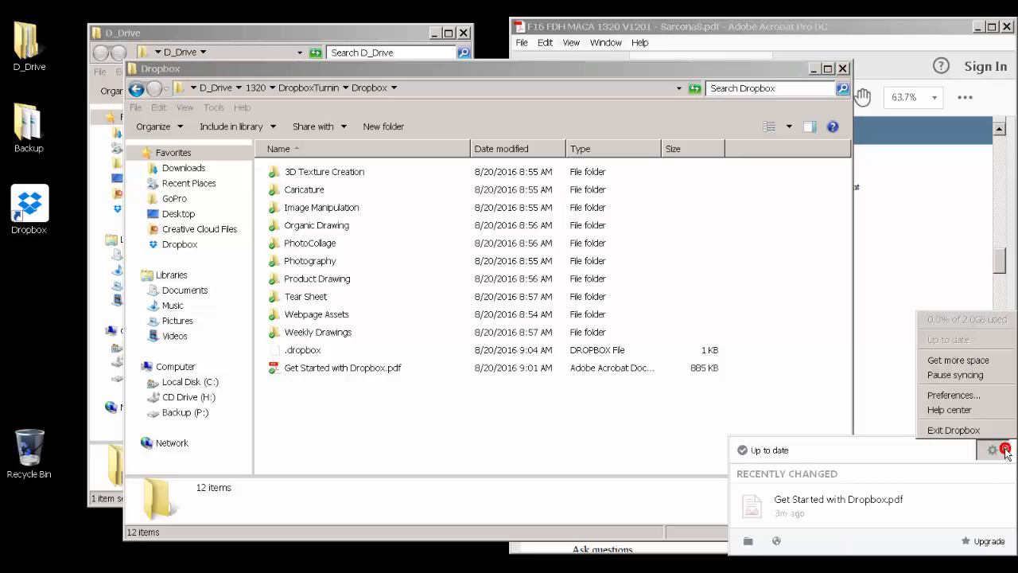
left_click(777, 543)
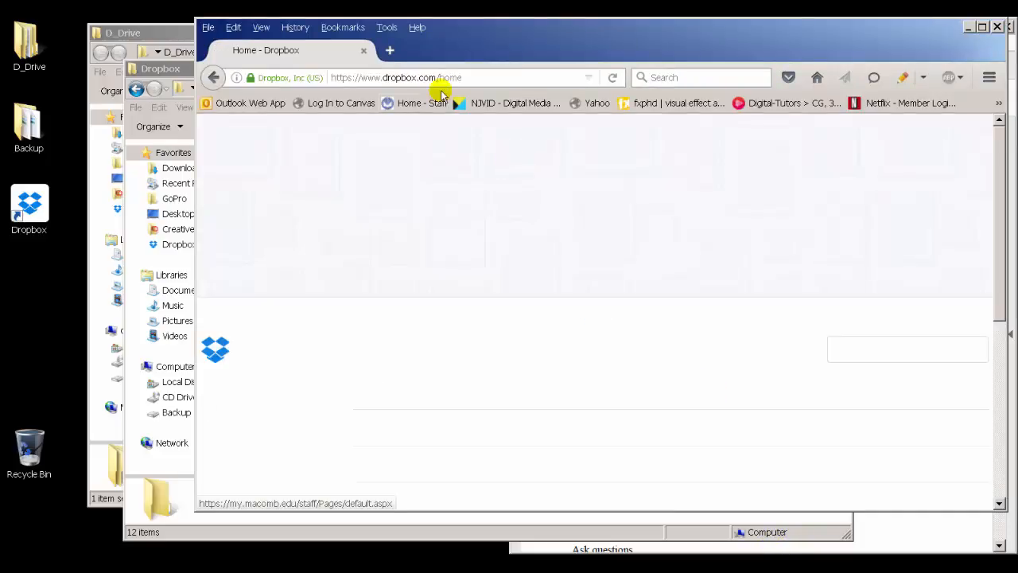
Step: Scroll through the Dropbox home page's synced folder list and read the getting-started card
scroll(485, 394, "down", 5)
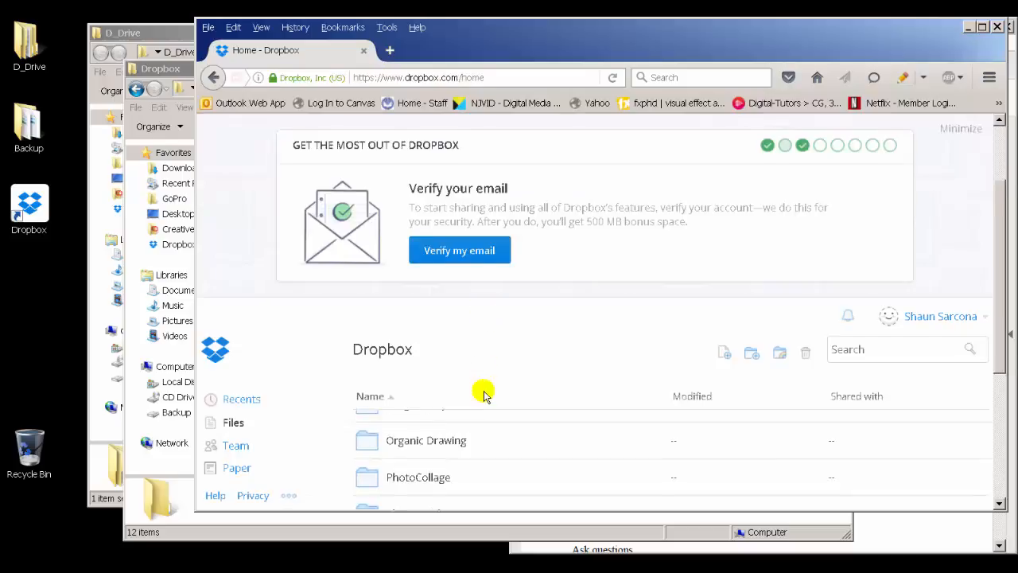
scroll(486, 395, "up", 1)
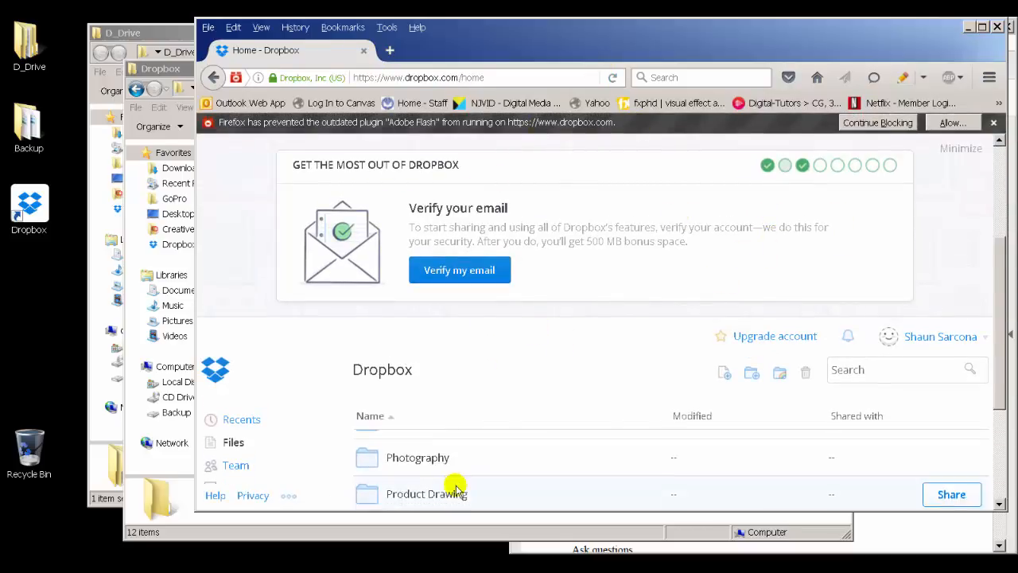
scroll(454, 484, "down", 5)
scroll(421, 483, "up", 8)
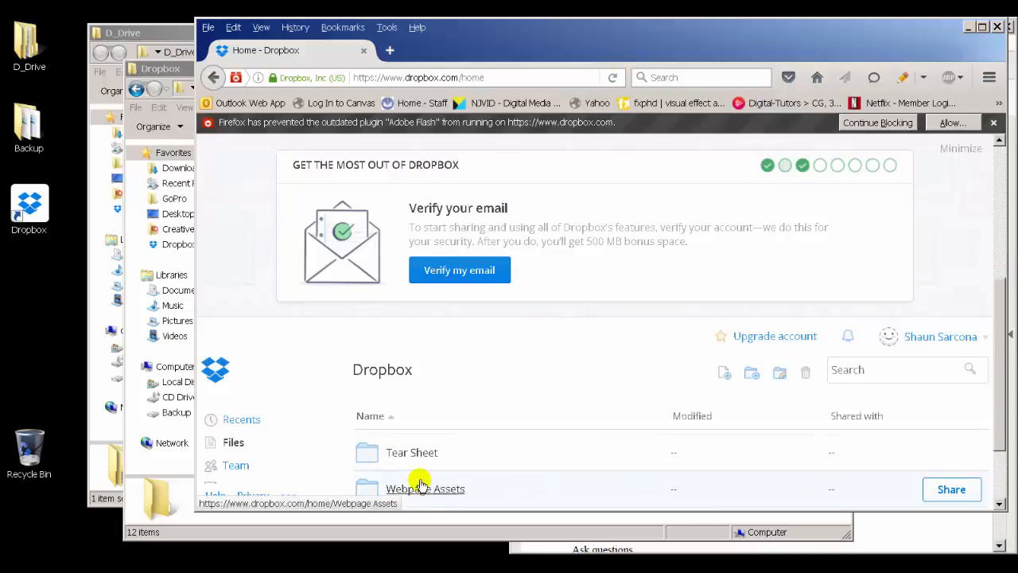
scroll(420, 484, "up", 1)
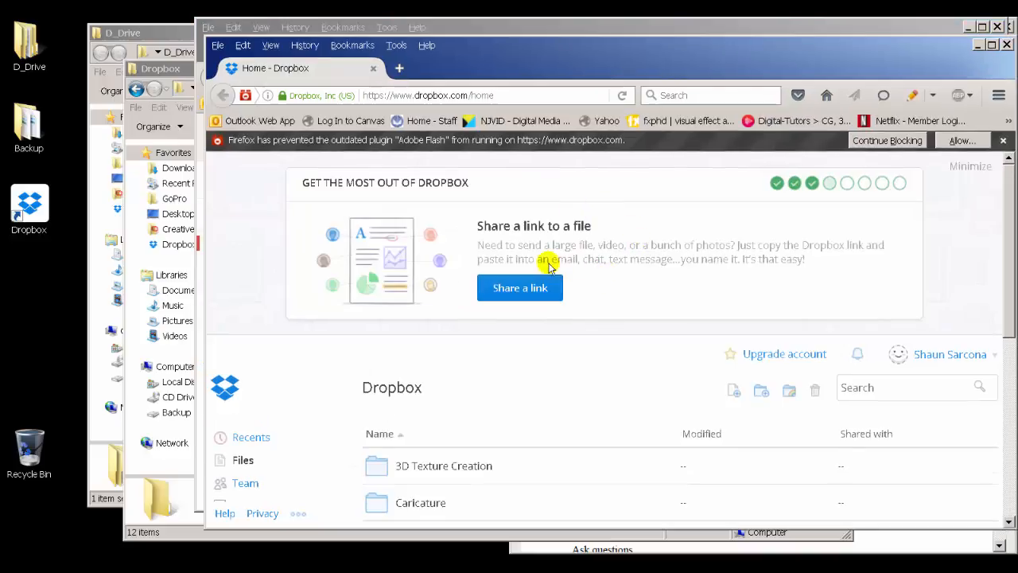
left_click_drag(490, 246, 824, 261)
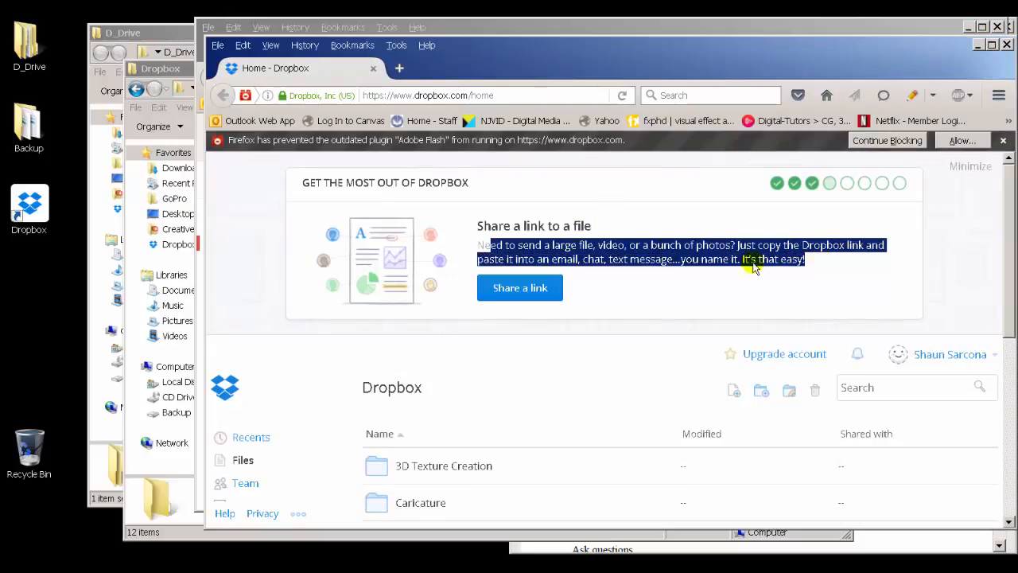
left_click(531, 288)
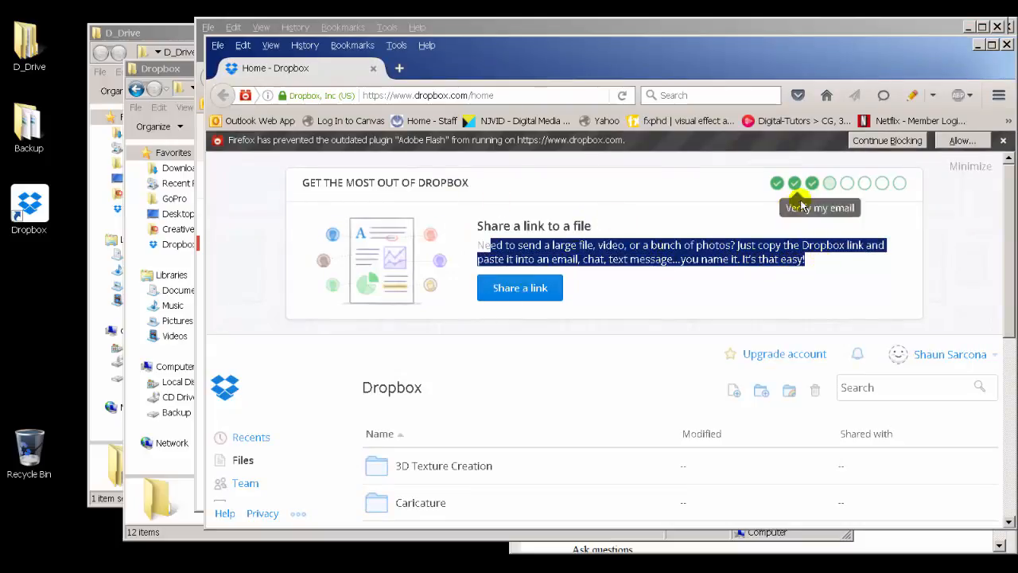
Step: Page through the getting-started tips and minimize the tips banner
left_click(844, 185)
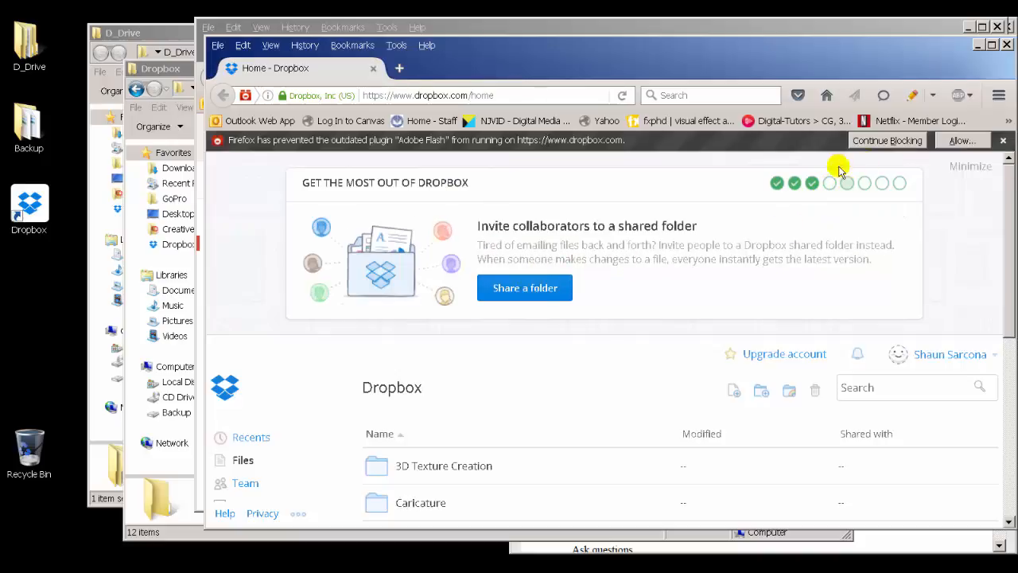
left_click(865, 184)
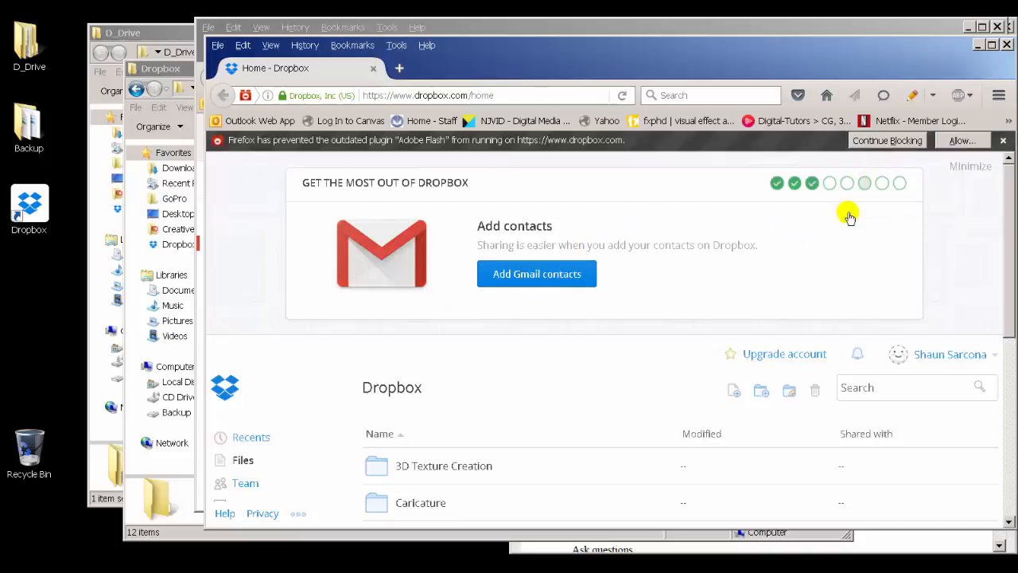
left_click(882, 184)
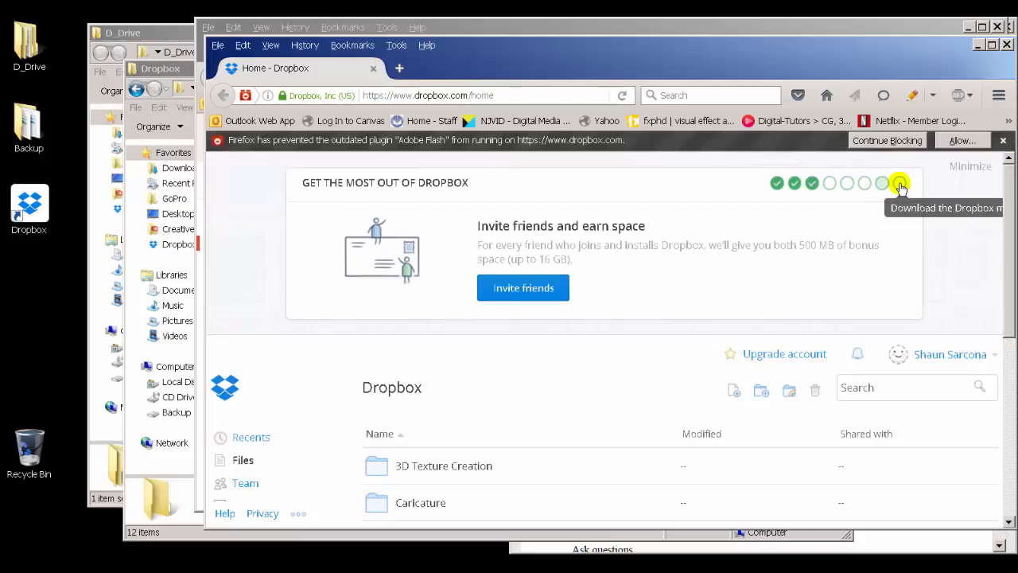
left_click(899, 185)
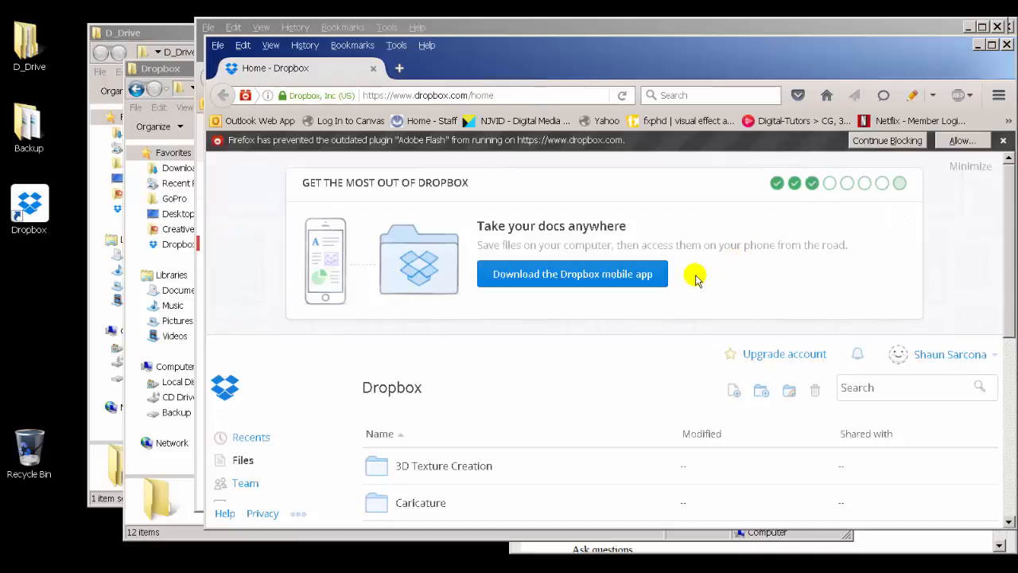
scroll(696, 277, "down", 3)
scroll(696, 277, "up", 1)
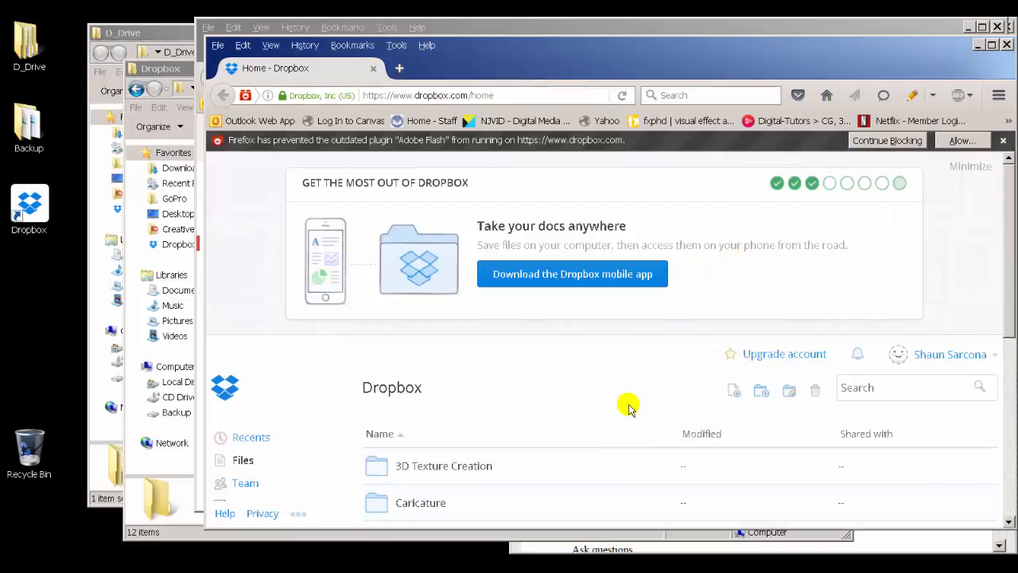
left_click(968, 170)
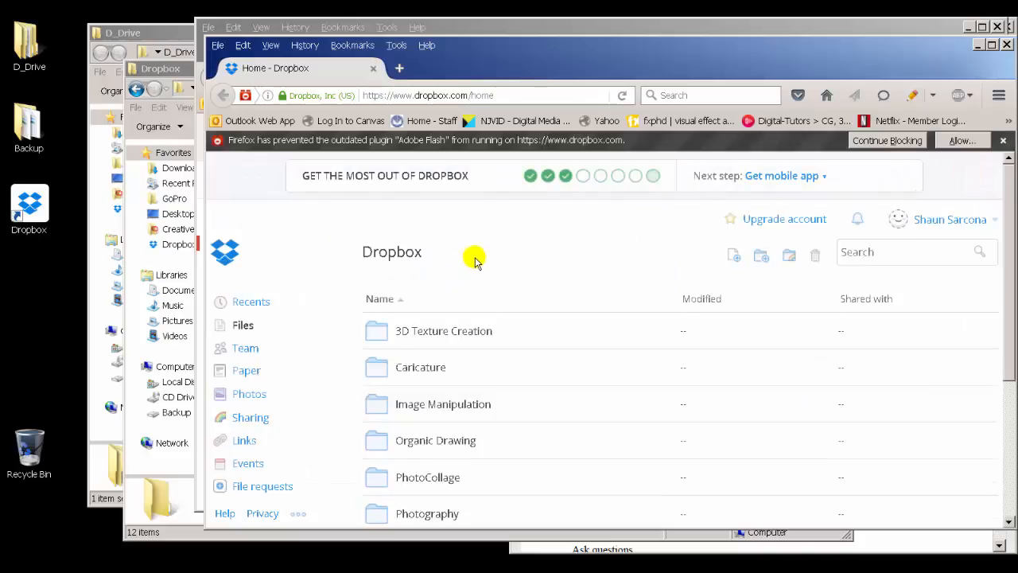
Step: Open the Sharing page of the Dropbox website and sort the shared folders list
scroll(476, 262, "down", 2)
scroll(476, 263, "up", 2)
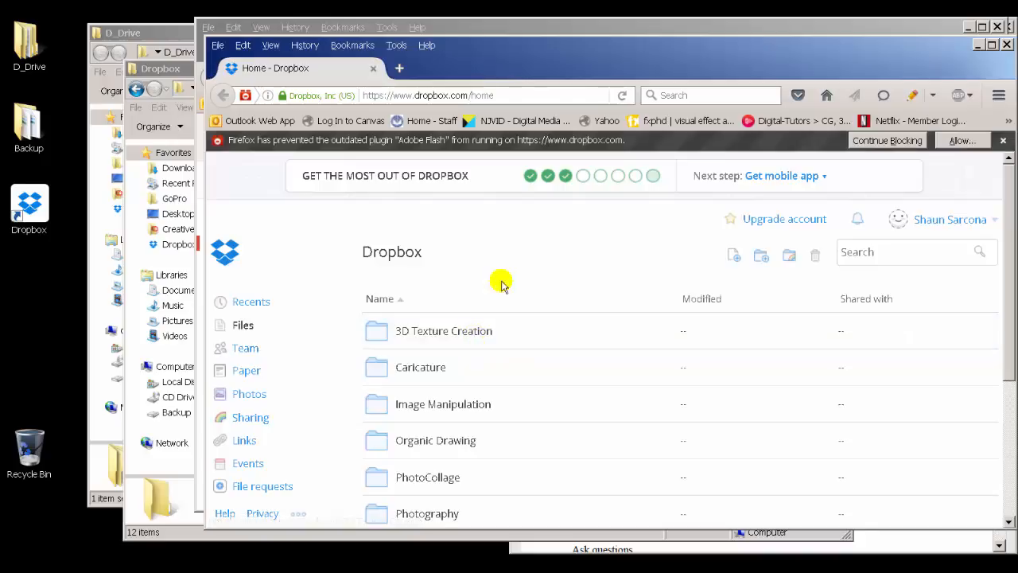
left_click(226, 260)
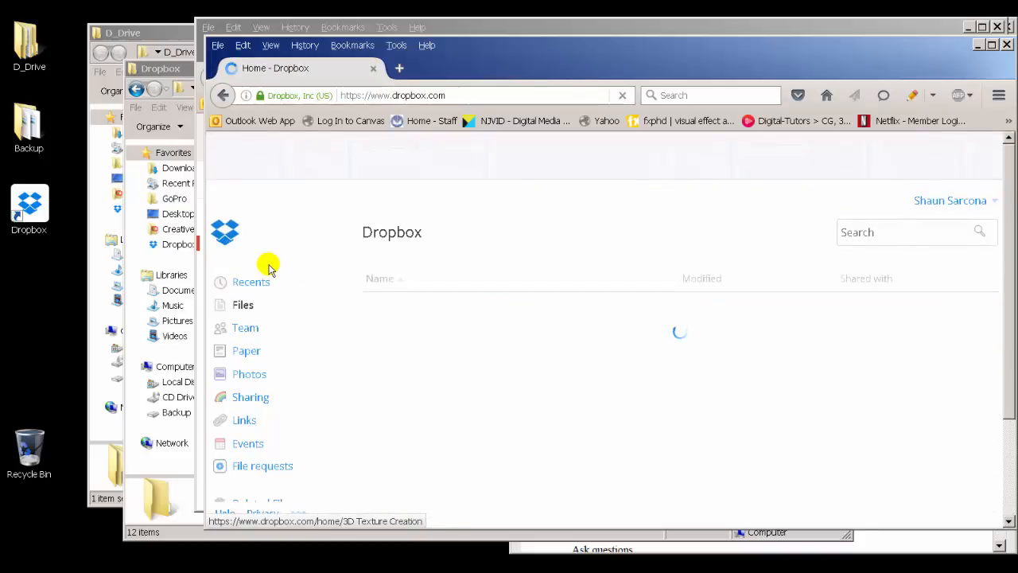
left_click(247, 417)
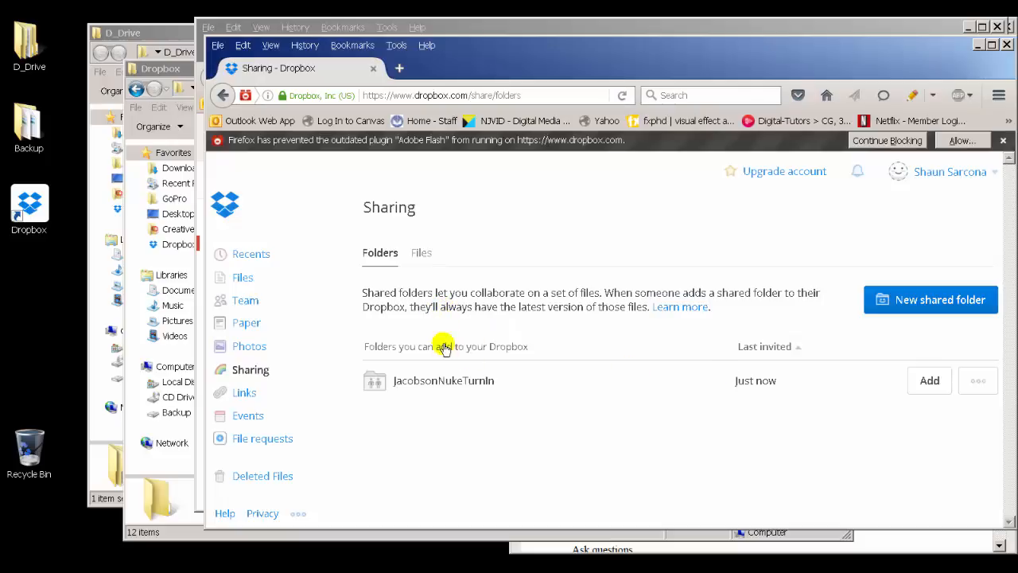
left_click(379, 350)
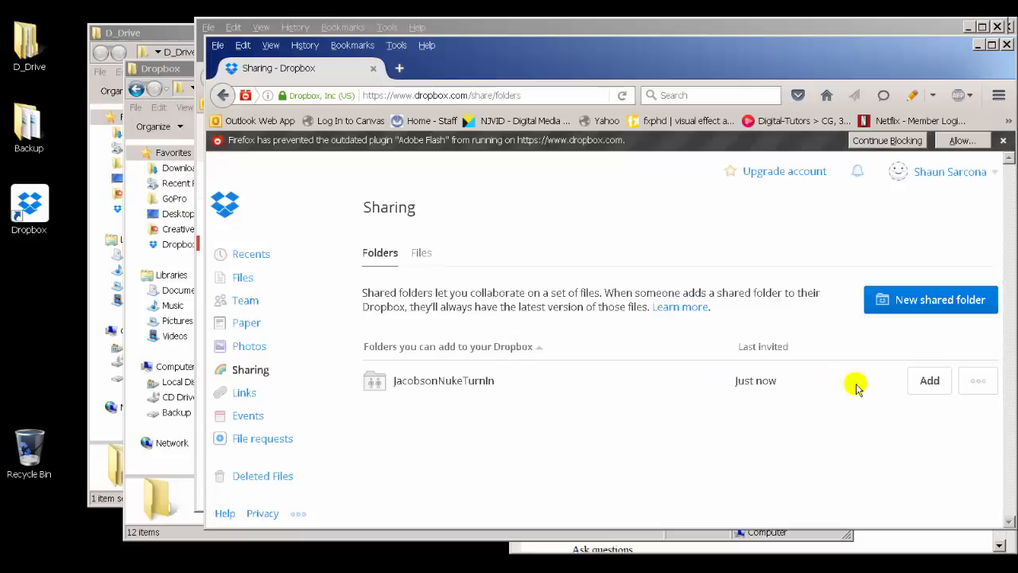
Step: Remove your own access to the JacobsonNukeTurnIn shared folder
left_click(979, 382)
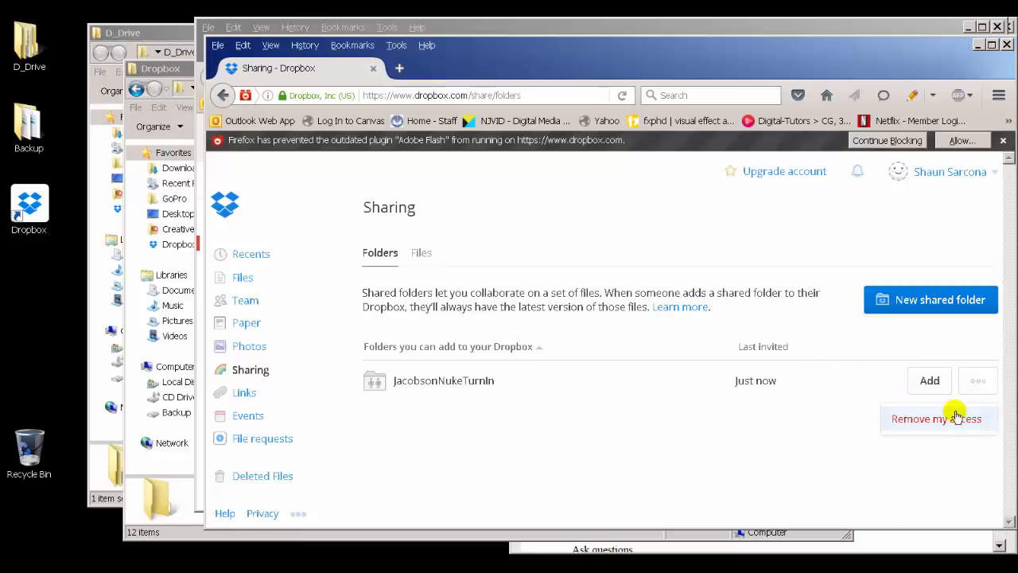
left_click(954, 412)
left_click(781, 359)
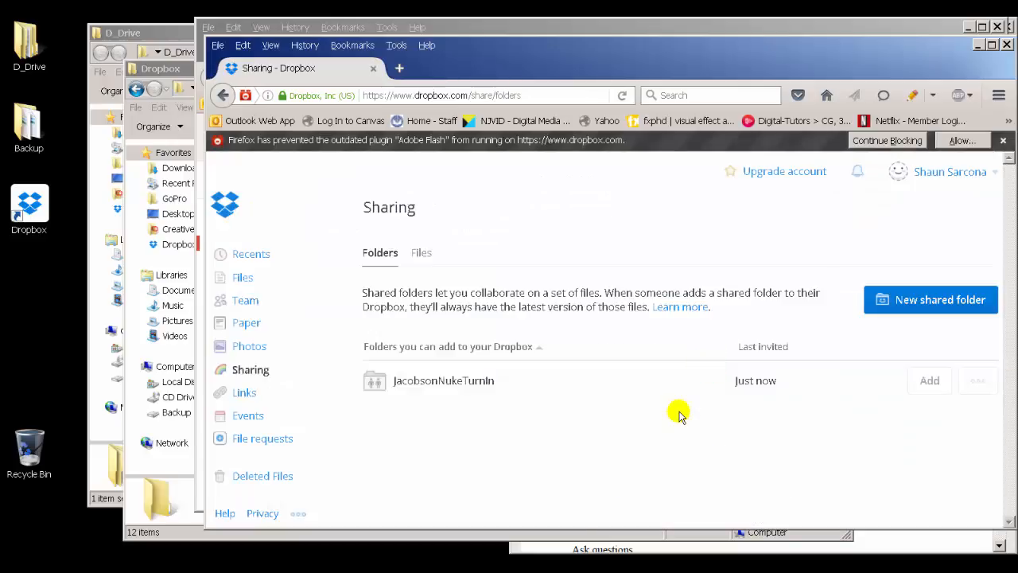
Step: Read the shared folders explanation and start creating a new shared folder from an existing folder
triple_click(378, 288)
left_click(524, 311)
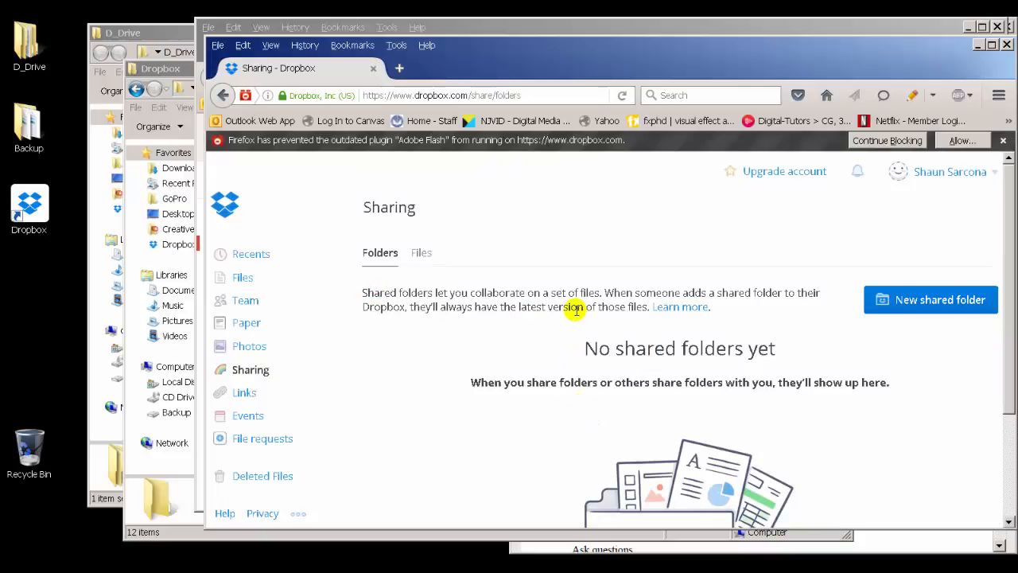
scroll(575, 328, "down", 3)
scroll(575, 330, "up", 3)
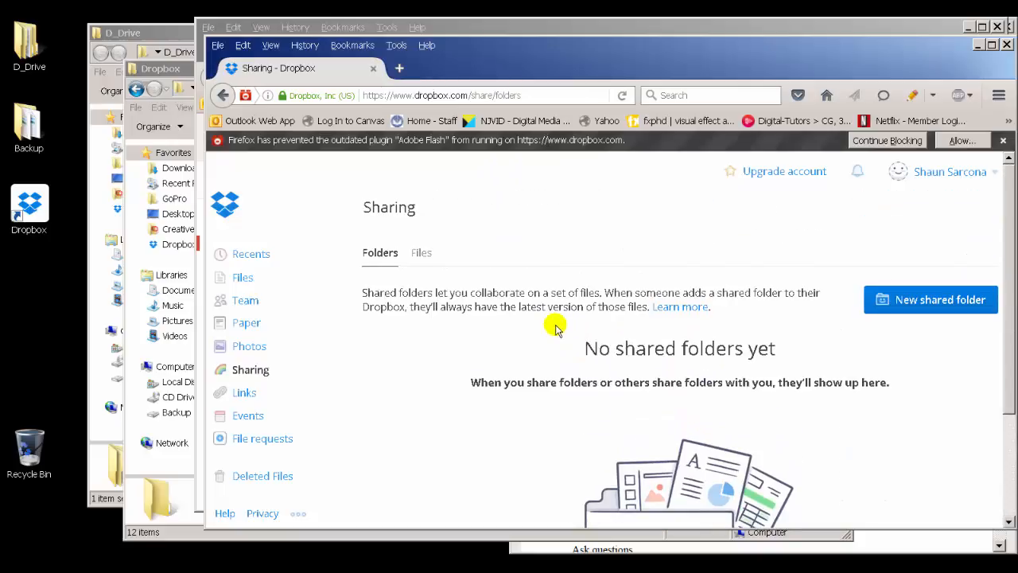
triple_click(398, 295)
left_click(584, 316)
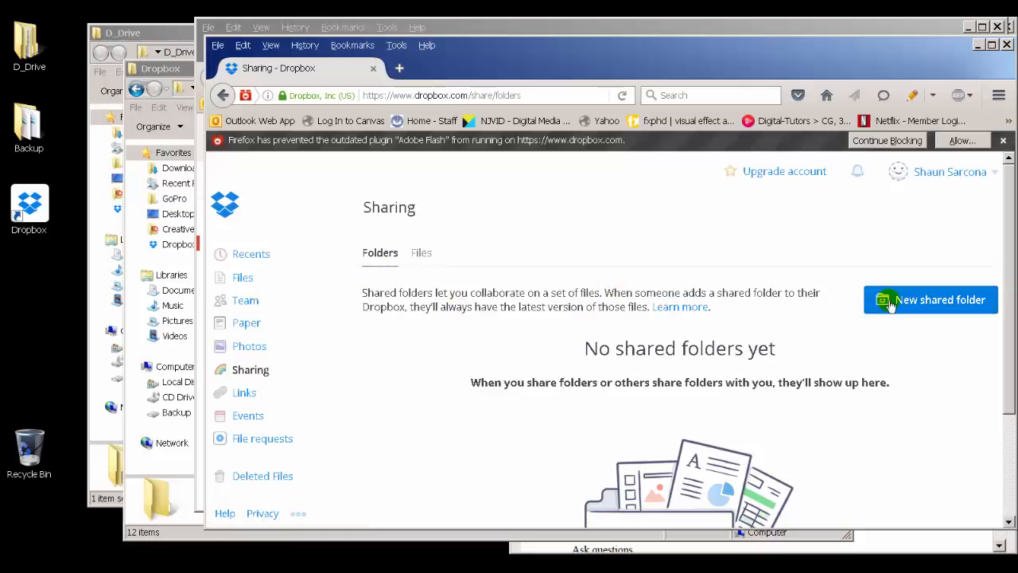
left_click(940, 307)
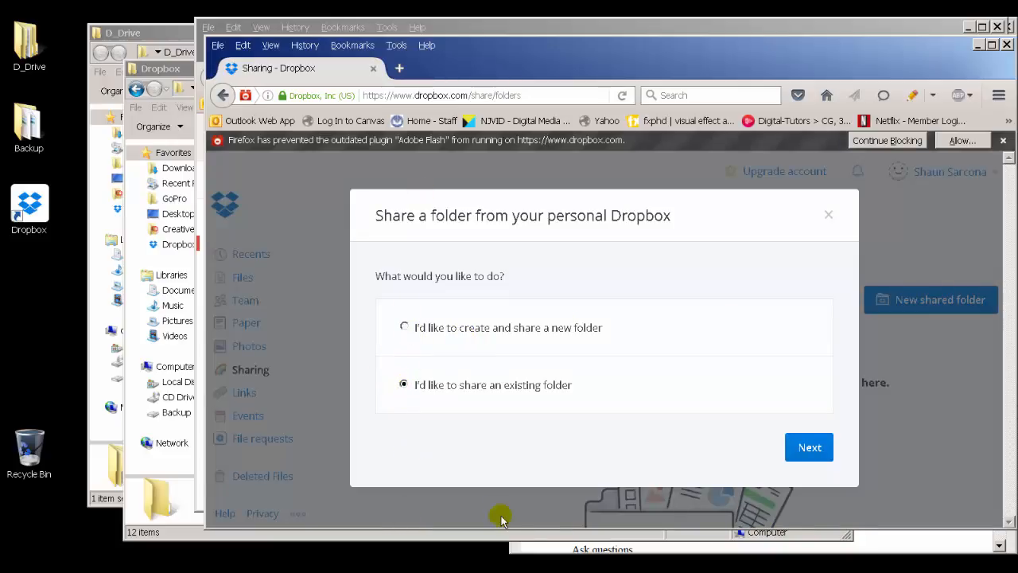
Step: Create a new folder named DropboxTurnin inside the Dropbox folder
key("alt+Tab")
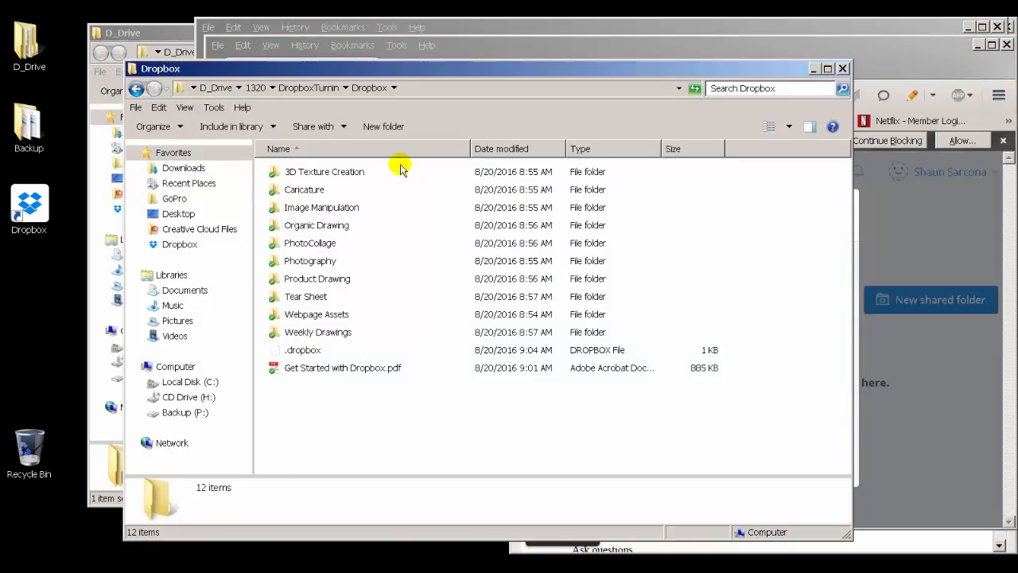
left_click_drag(399, 167, 330, 378)
left_click(316, 89)
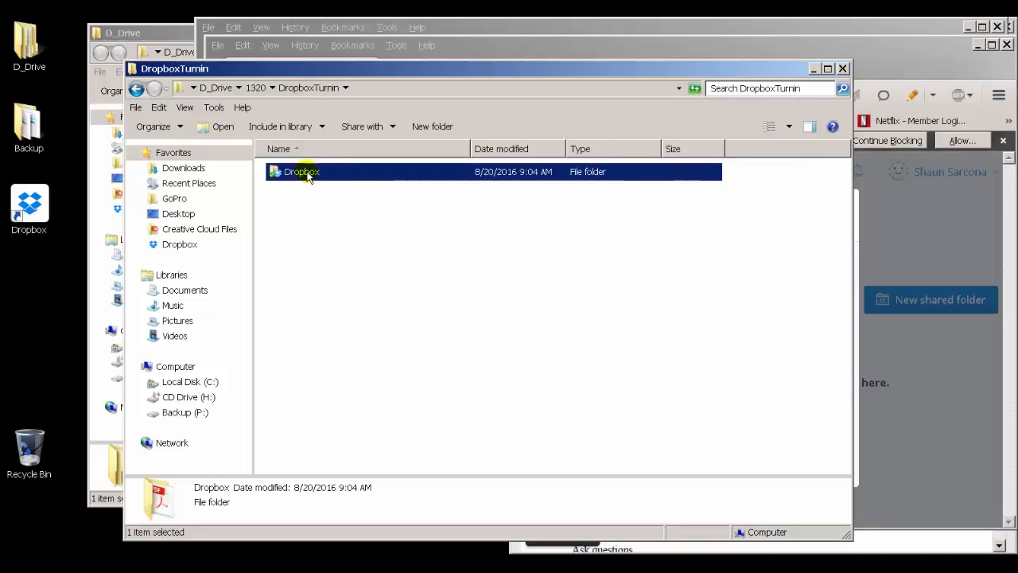
double_click(307, 174)
mouse_move(387, 177)
left_mouse_down()
mouse_move(340, 228)
mouse_move(331, 319)
mouse_move(341, 358)
left_mouse_up()
left_click(337, 407)
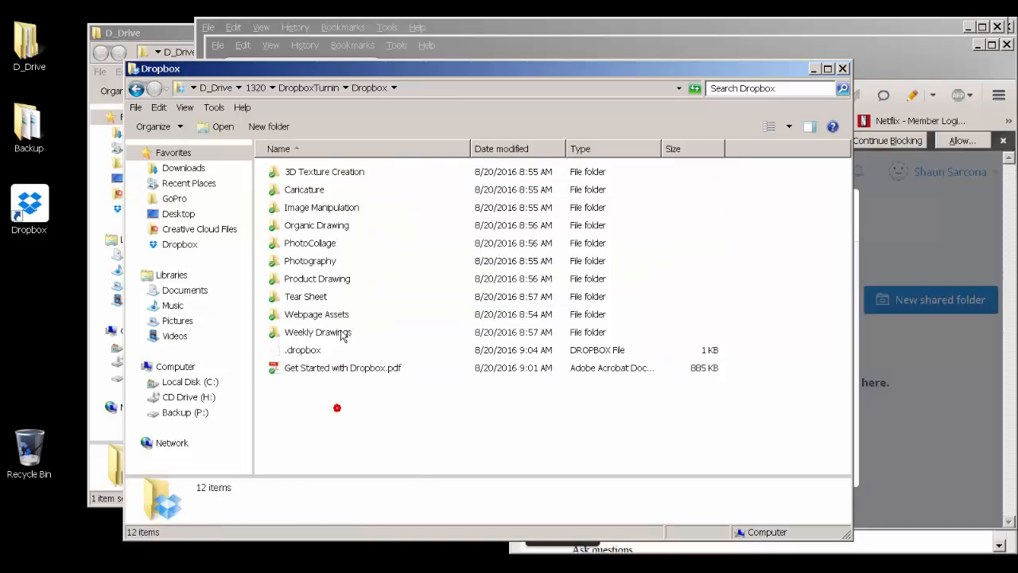
left_click(373, 126)
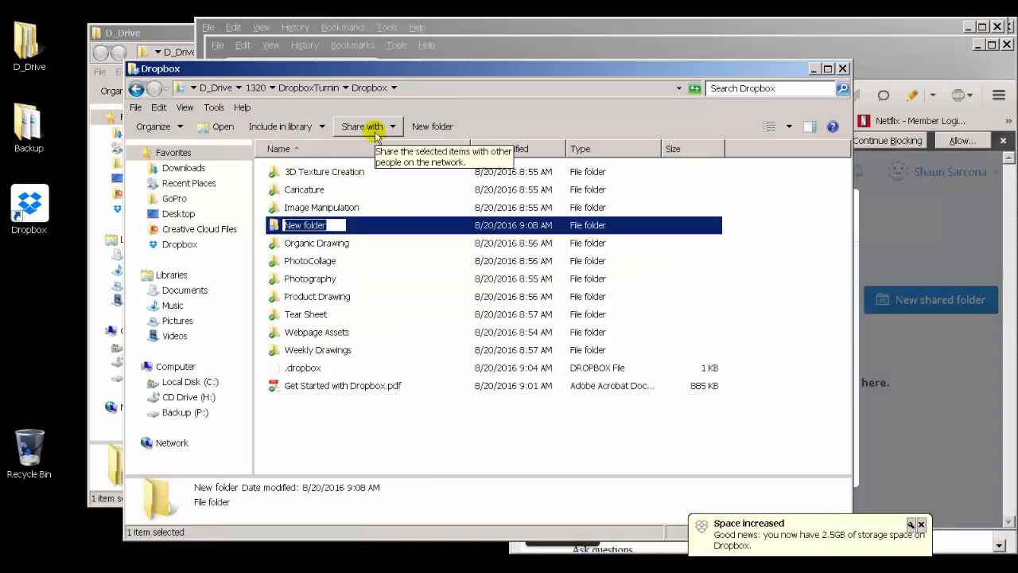
type("Dro")
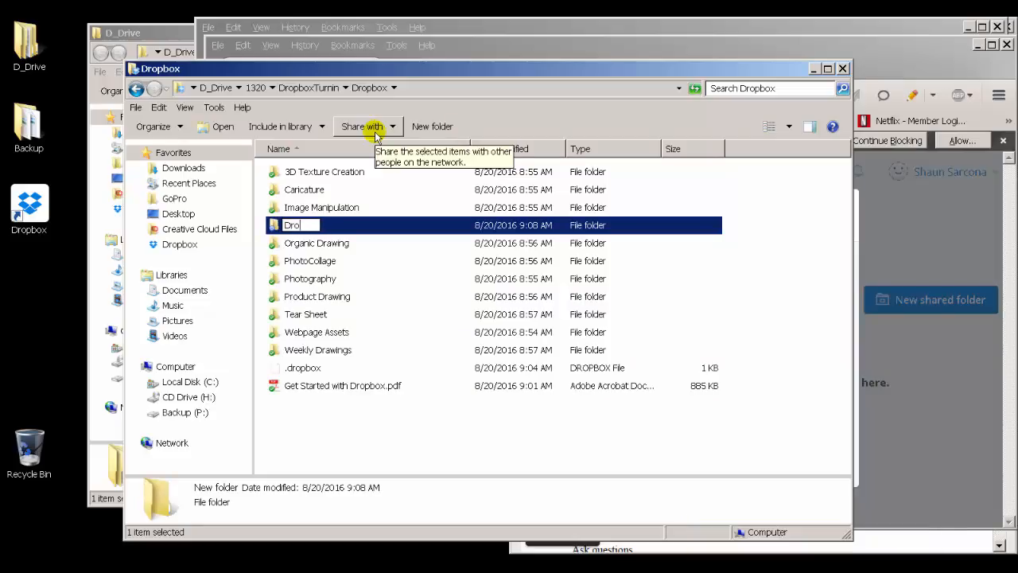
type("pboxTurnin")
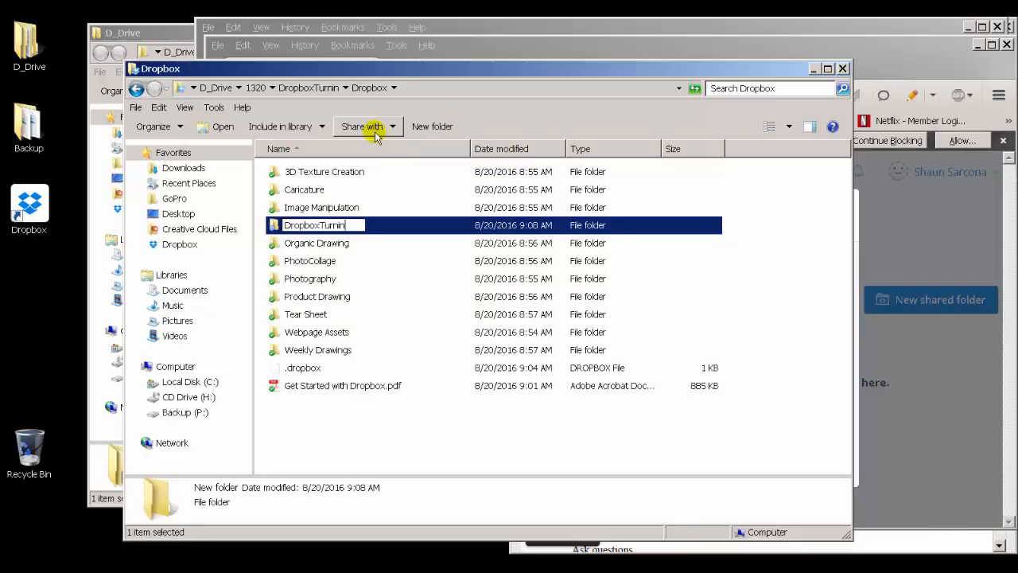
key("Return")
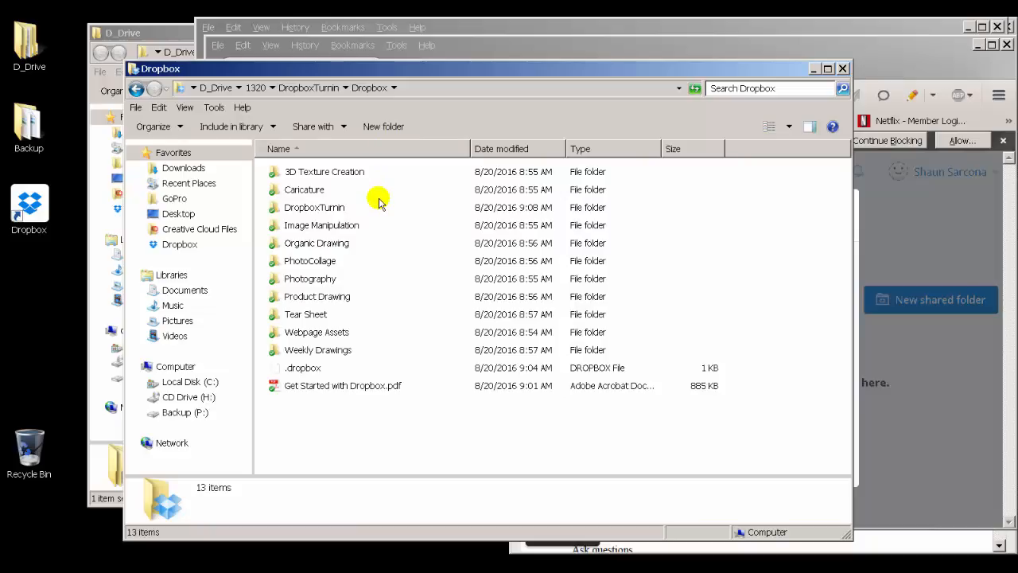
Step: Rename the new folder to DropboxTurninShare
left_click(326, 207)
left_click(318, 208)
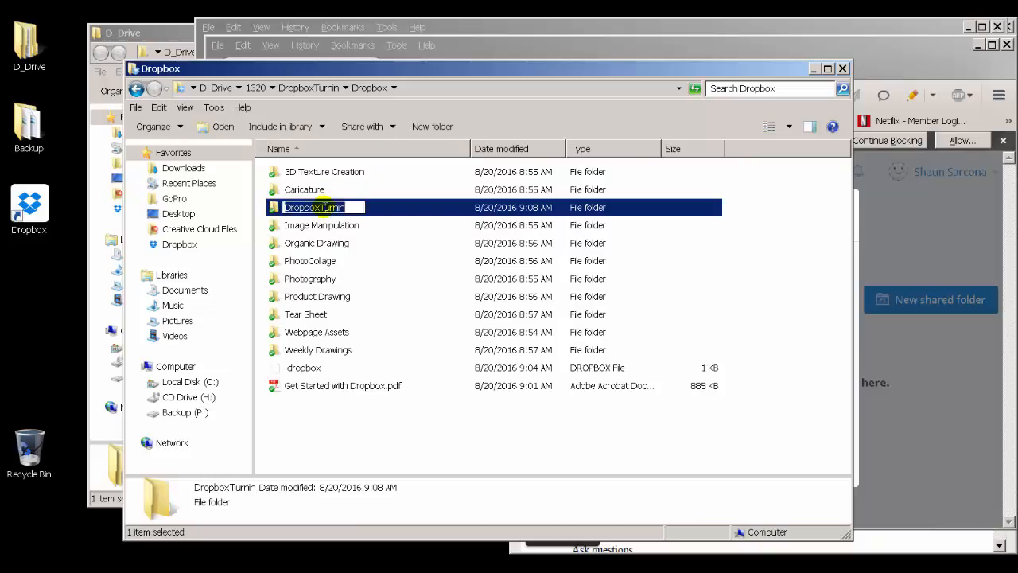
left_click(341, 207)
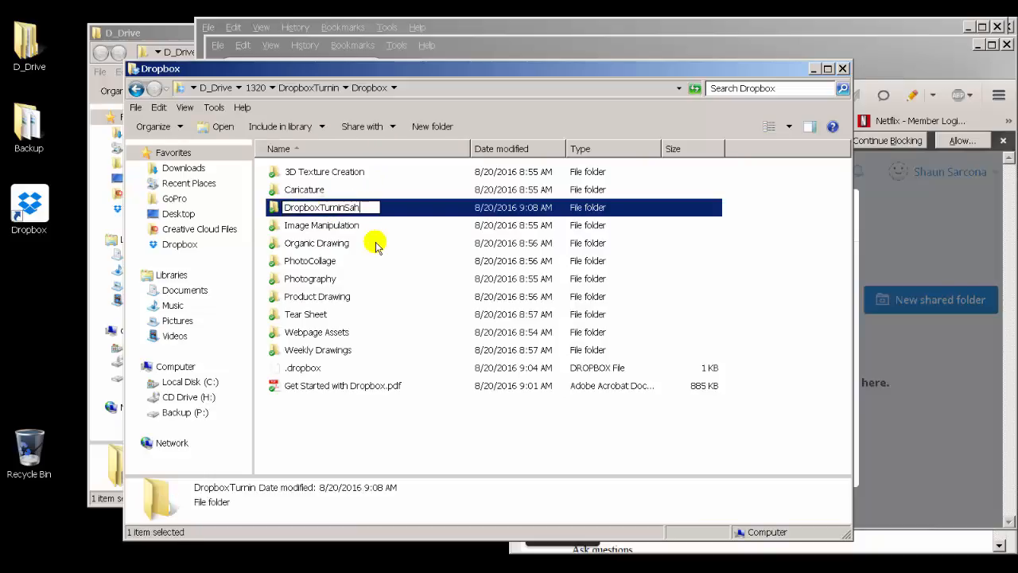
type("Share")
key("Return")
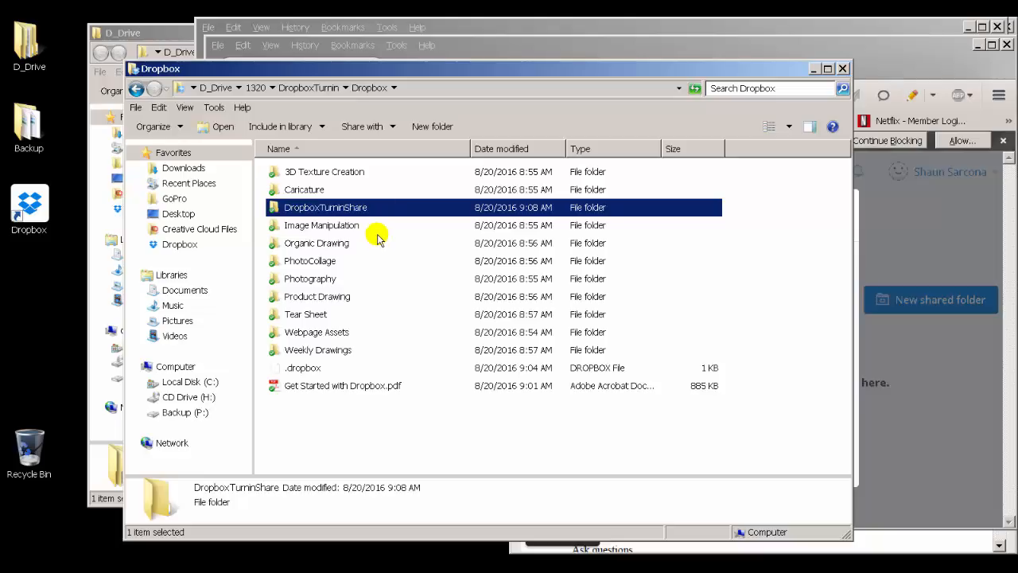
Step: Move all the assignment folders and files from the Dropbox folder into DropboxTurninShare
left_click_drag(377, 223, 297, 417)
left_click_drag(318, 225, 309, 205)
left_click(310, 187)
left_click(303, 173, "ctrl")
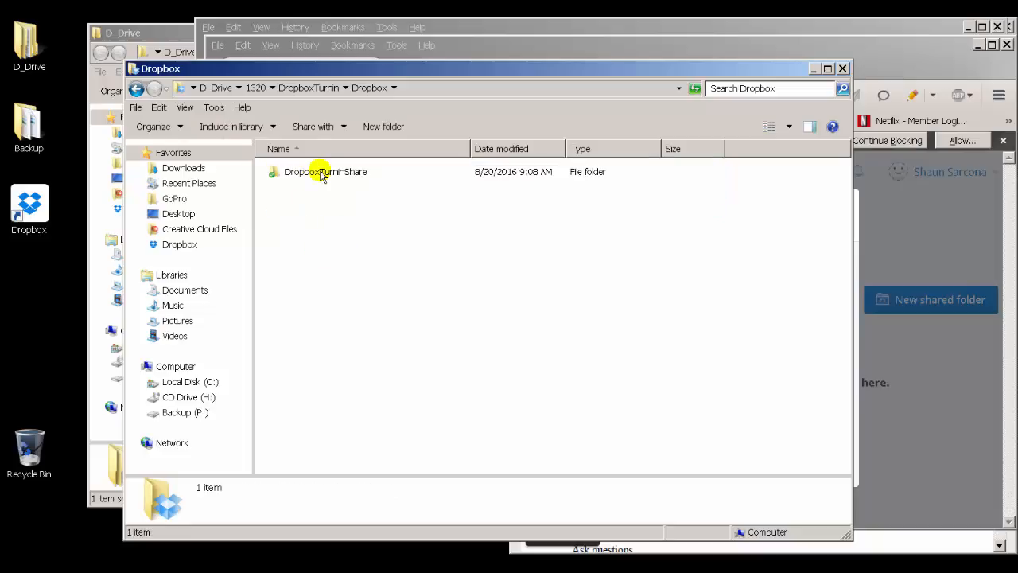
left_click(301, 173)
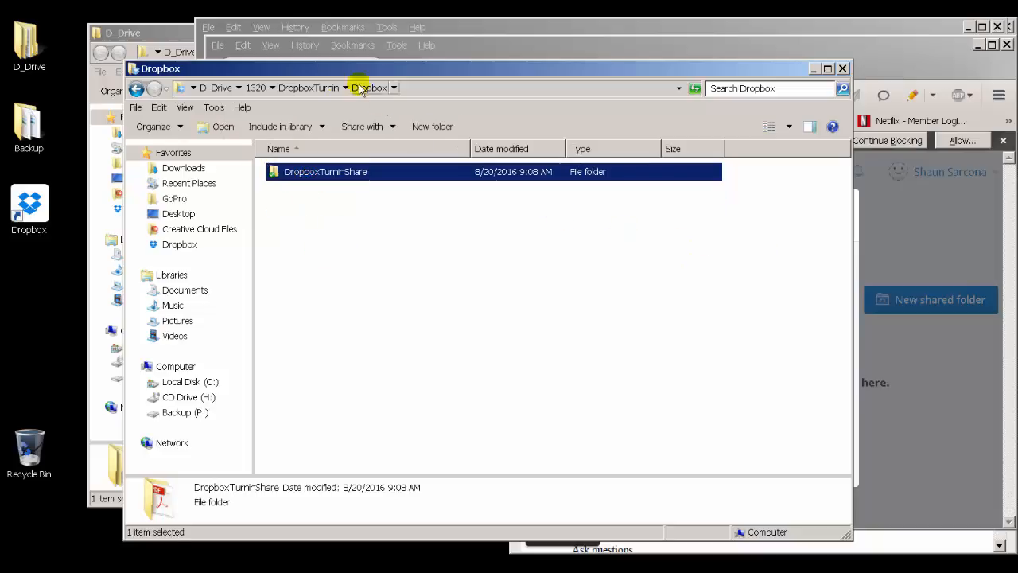
Step: Browse up to the 1320 folder and back down into DropboxTurninShare to check its contents
left_click(317, 88)
left_click(253, 87)
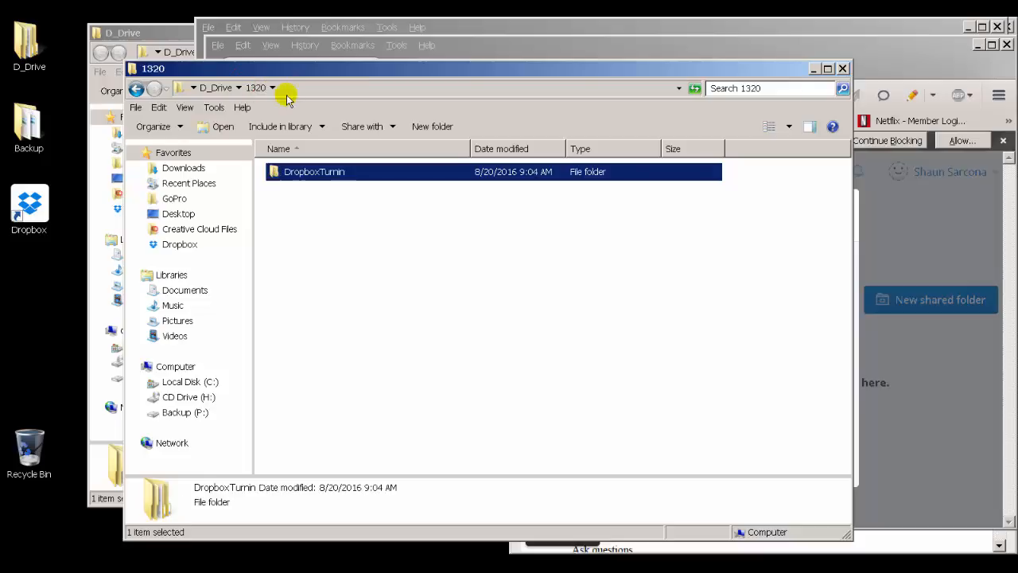
double_click(302, 177)
double_click(302, 176)
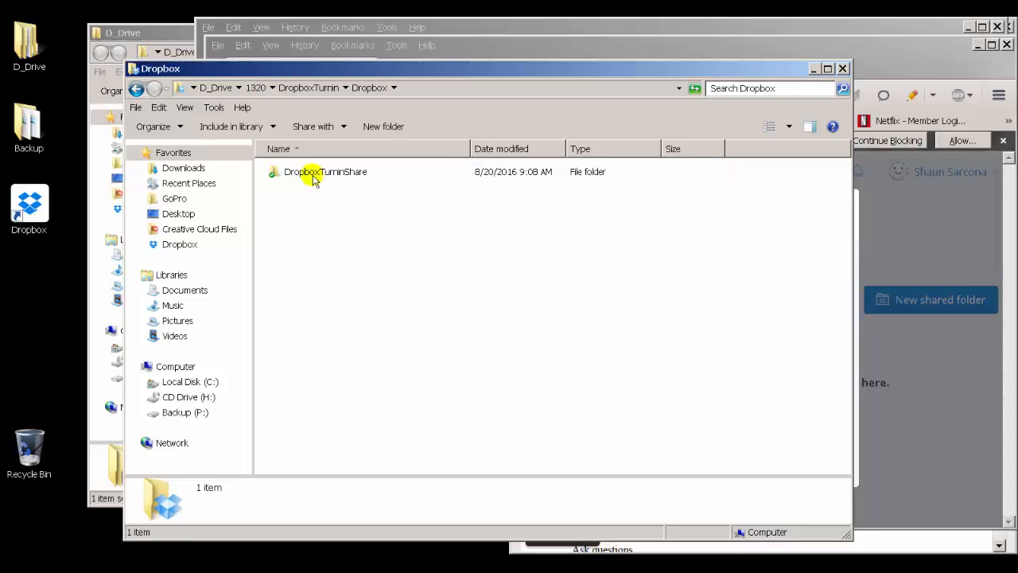
double_click(314, 175)
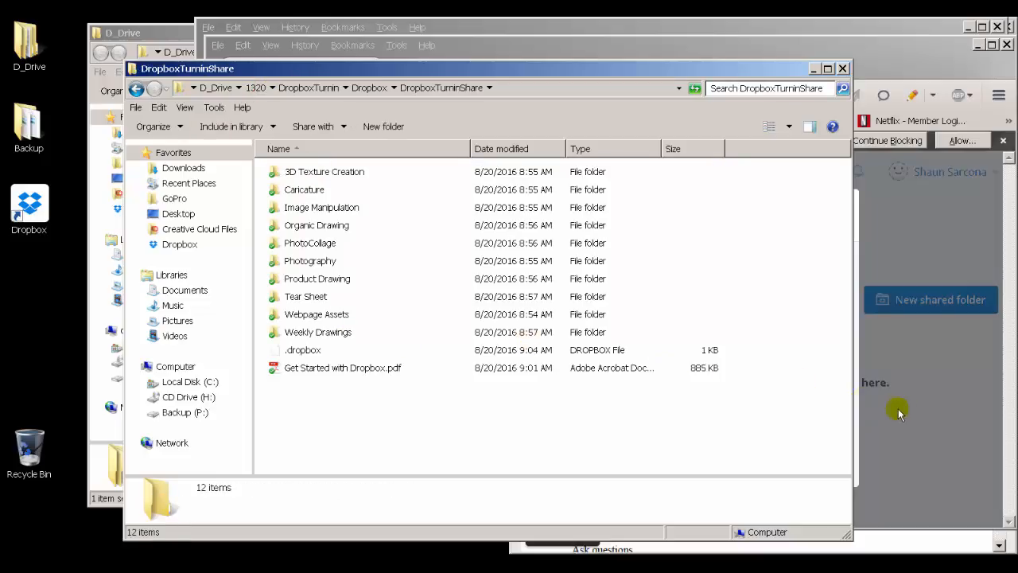
Step: Choose to share an existing folder on the website and select DropboxTurninShare as the folder to share
left_click(859, 385)
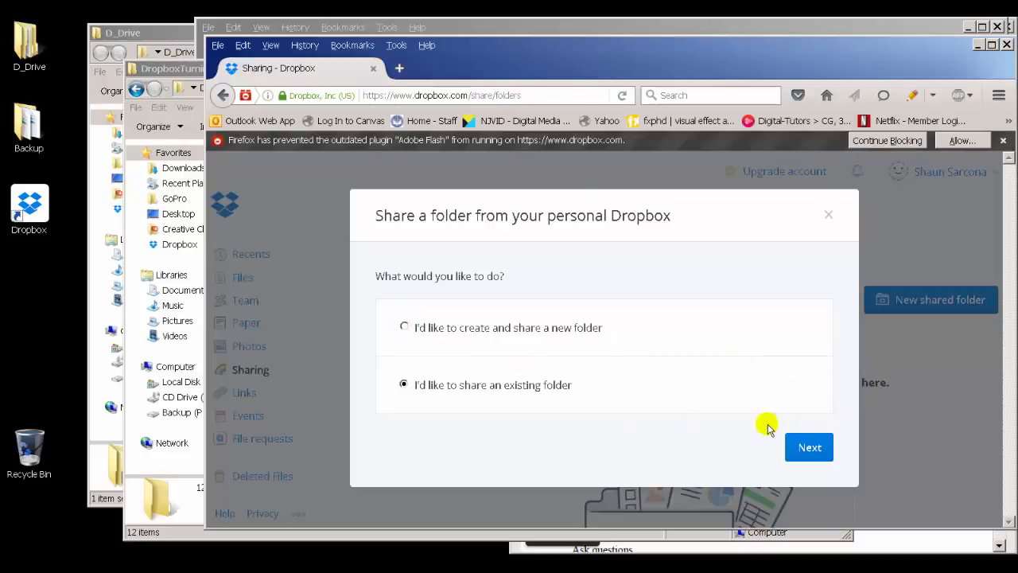
left_click(811, 448)
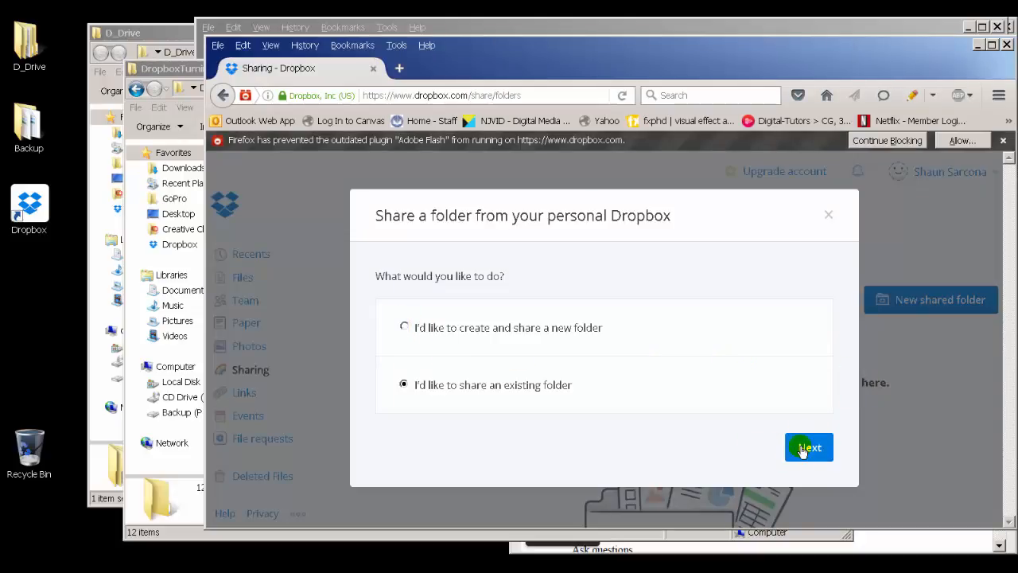
left_click(141, 481)
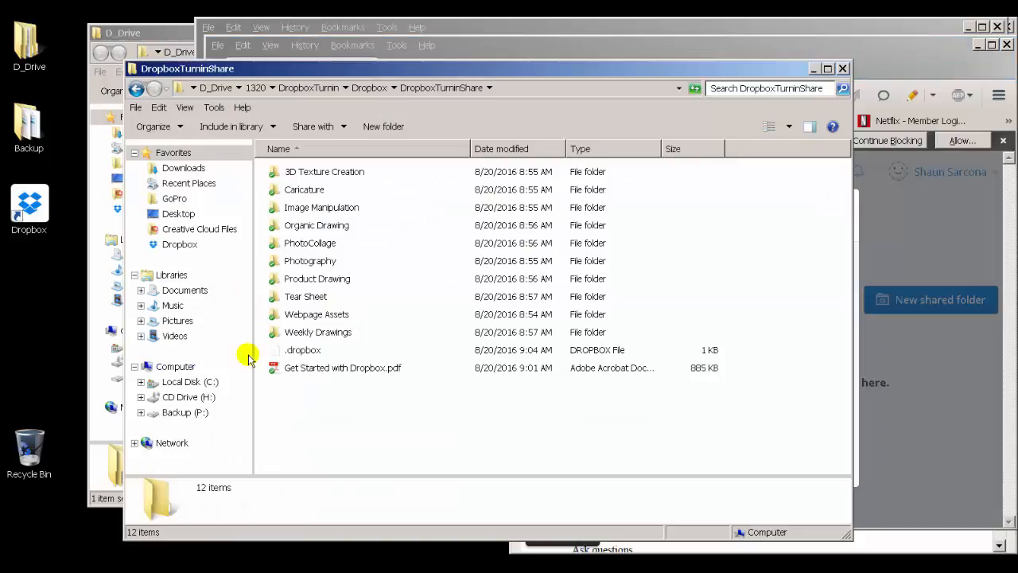
left_click(857, 450)
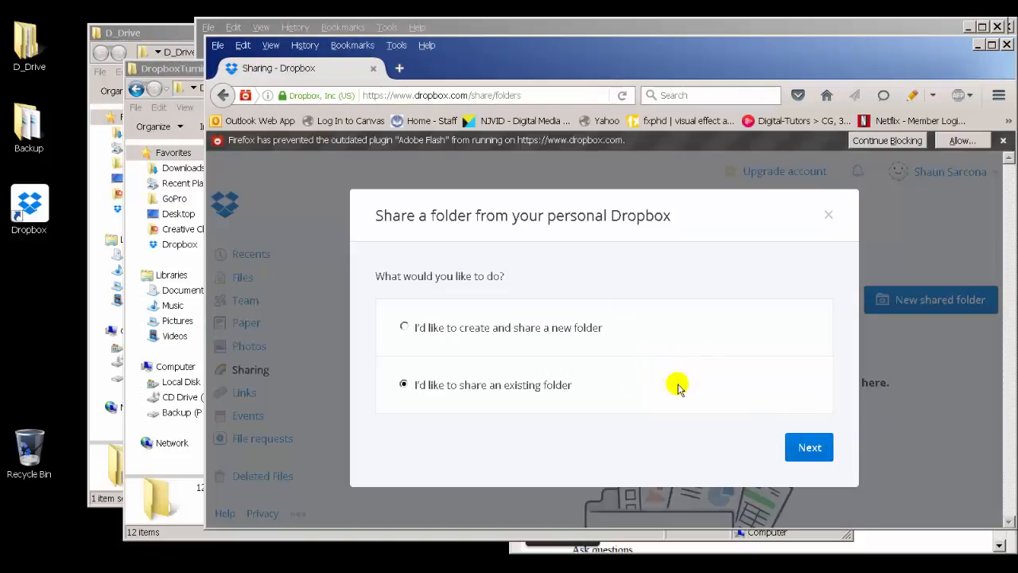
left_click(809, 448)
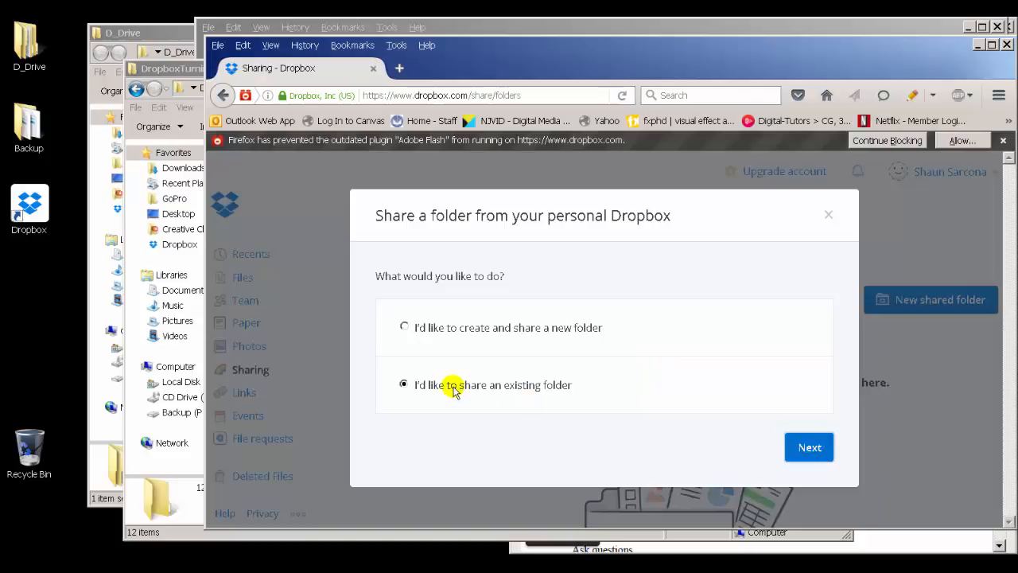
left_click(812, 448)
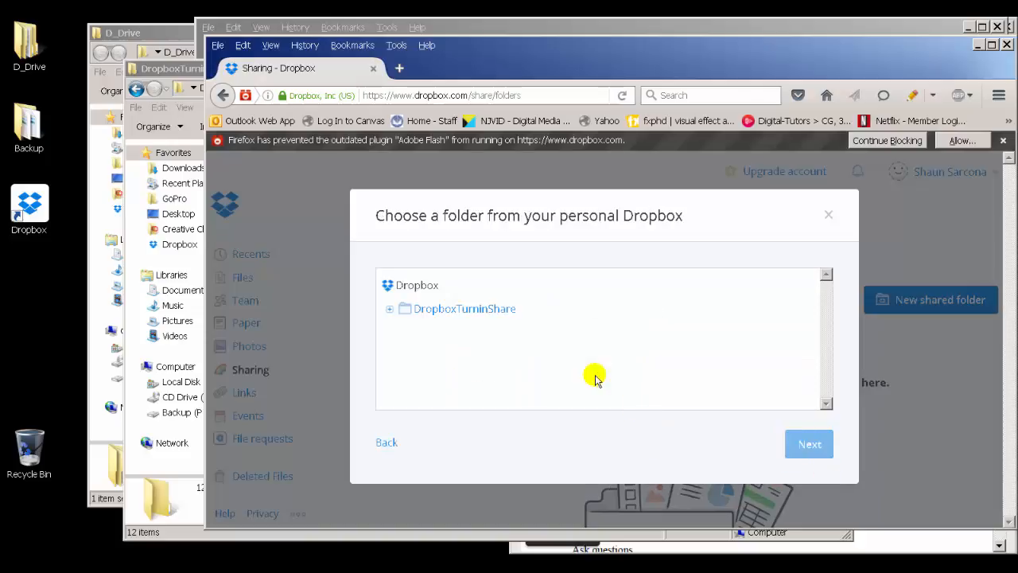
left_click(387, 311)
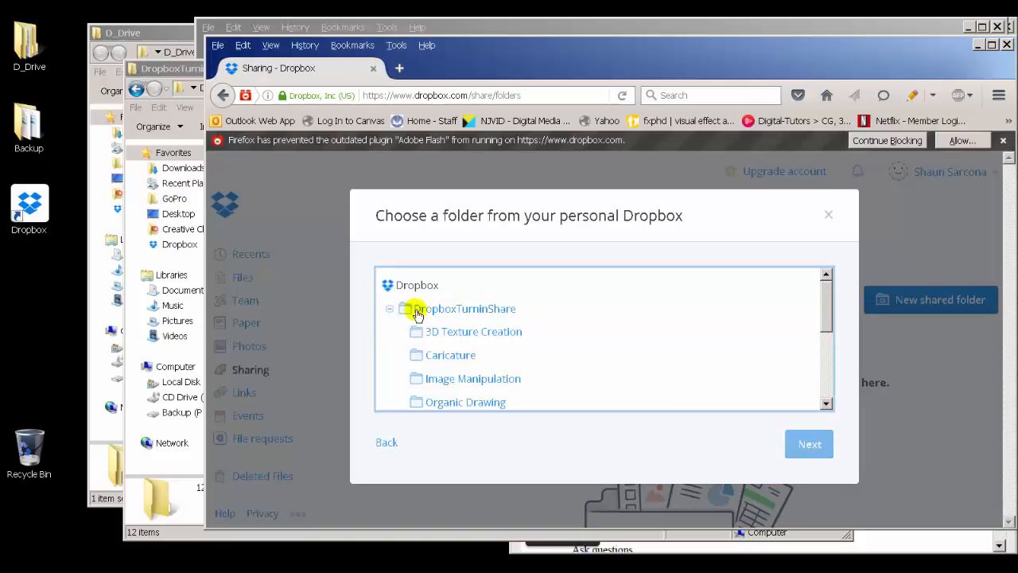
left_click(416, 311)
scroll(387, 334, "up", 3)
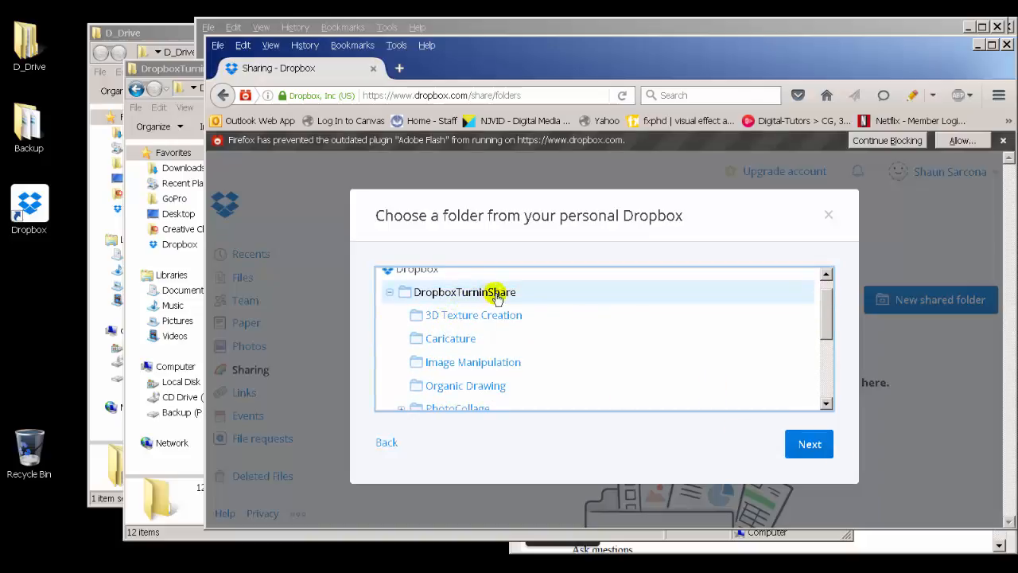
left_click(798, 448)
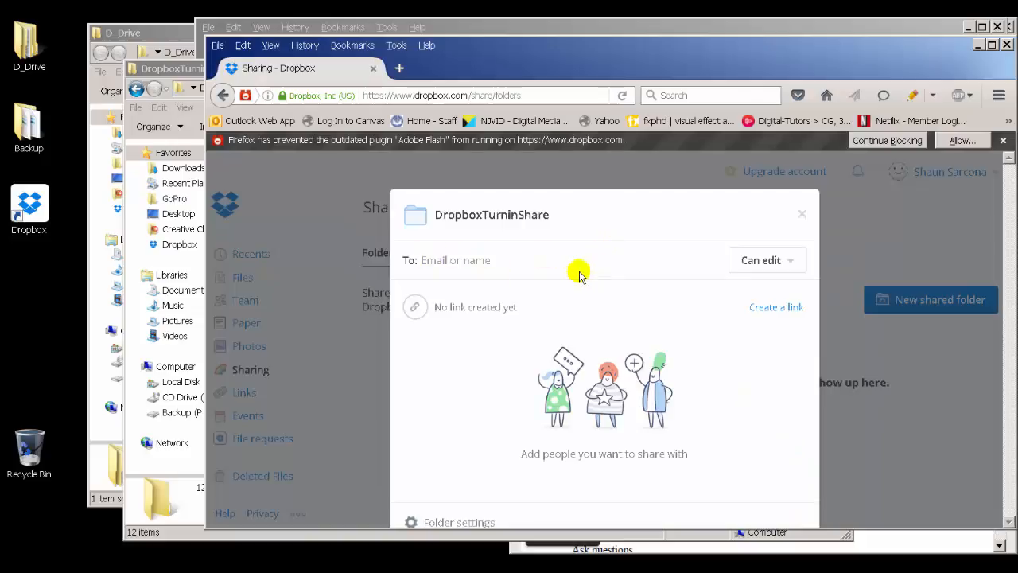
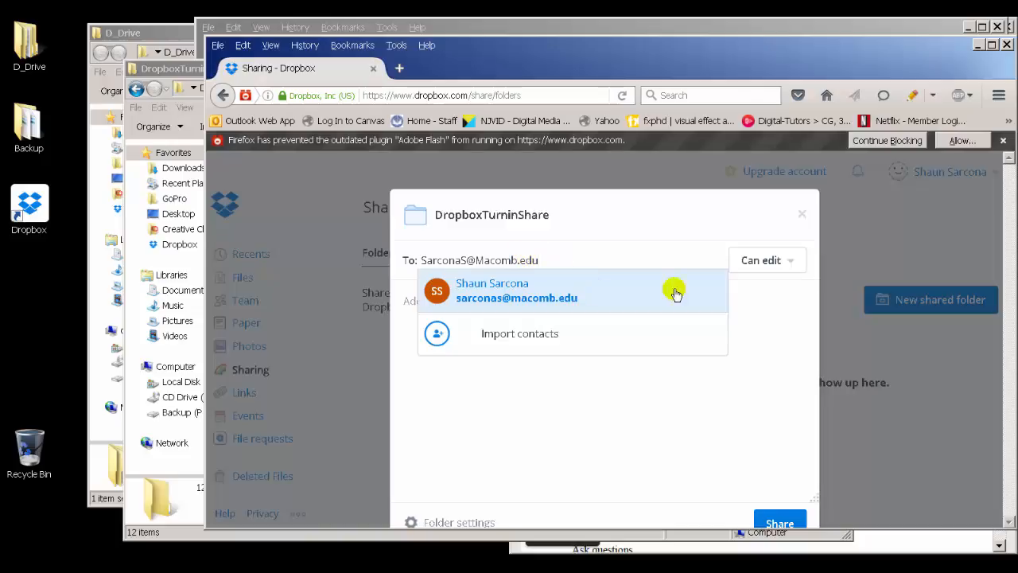
Step: Share DropboxTurninShare with your own e-mail address, Can edit permission and the message "Here is my link to dropbox!!!!"
left_click(758, 309)
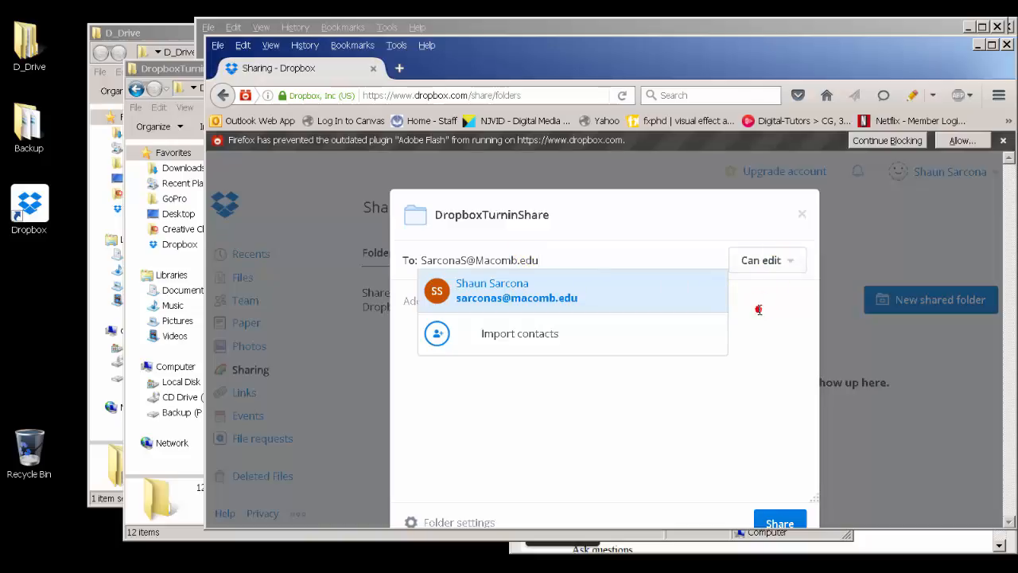
left_click(805, 261)
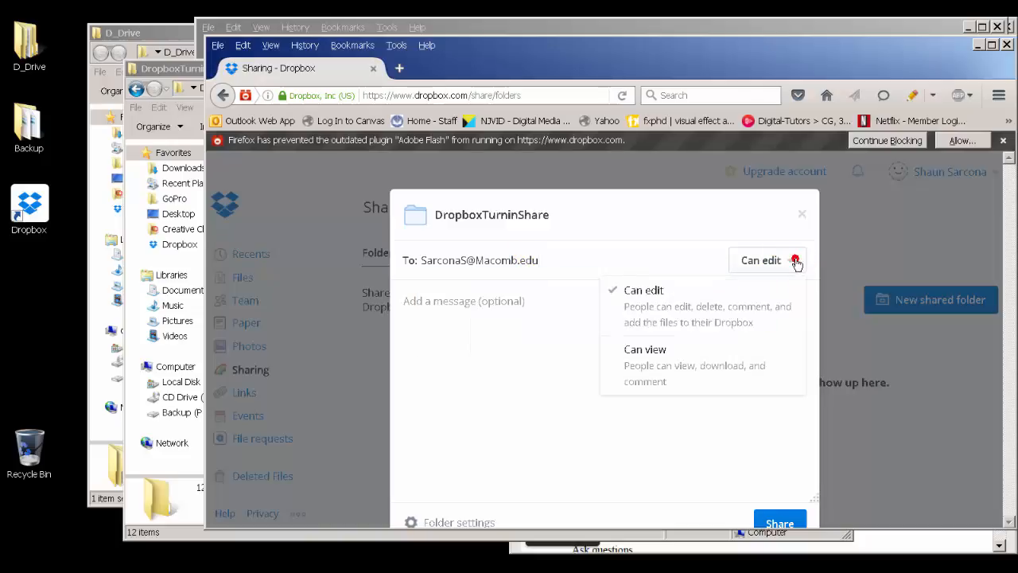
left_click(692, 301)
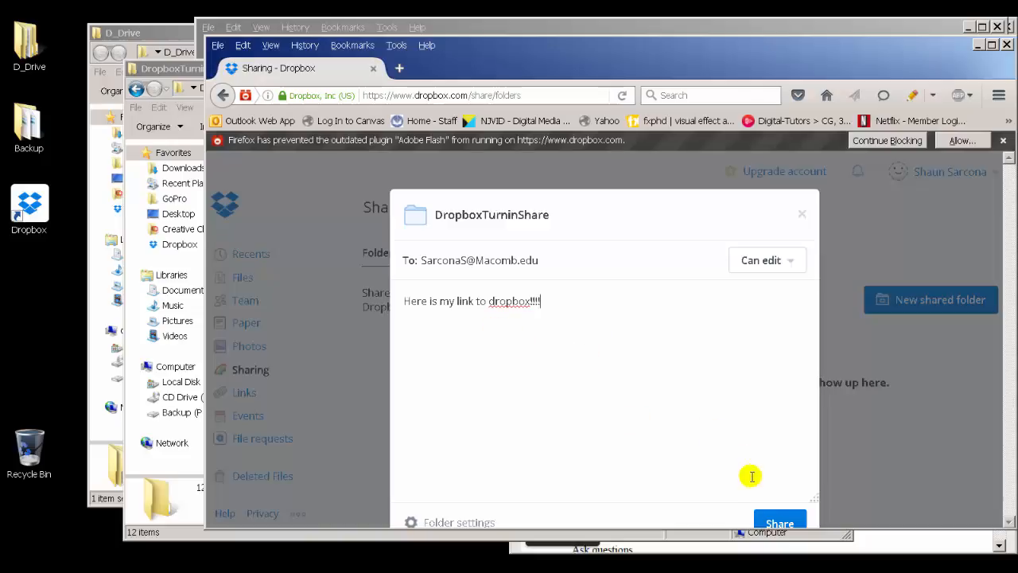
left_click(770, 522)
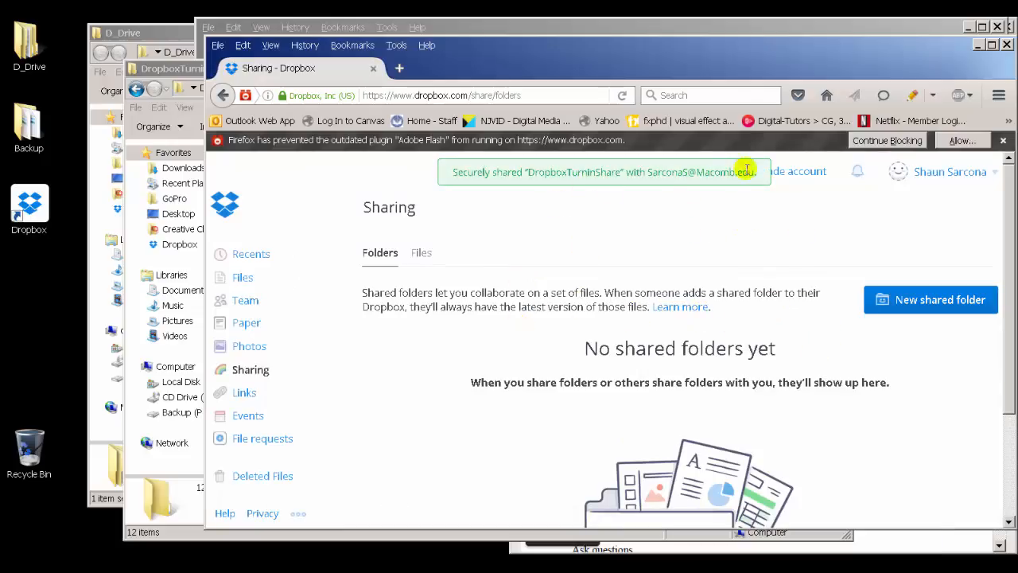
Step: Compare the shared folders list with the DropboxTurninShare contents and close the Dropbox sharing window
left_click(677, 307)
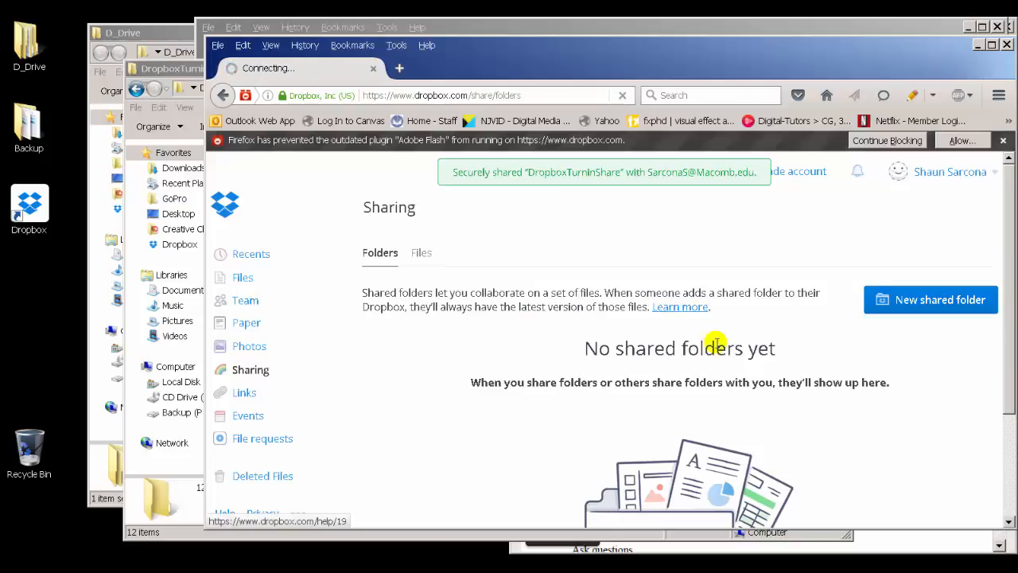
key("alt+Left")
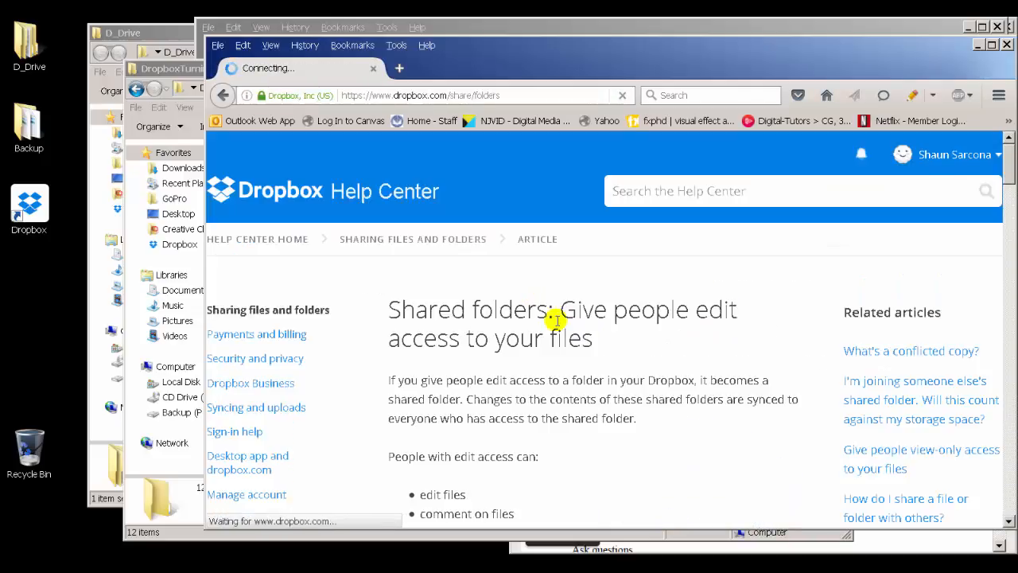
left_click(197, 79)
left_click_drag(400, 179, 386, 340)
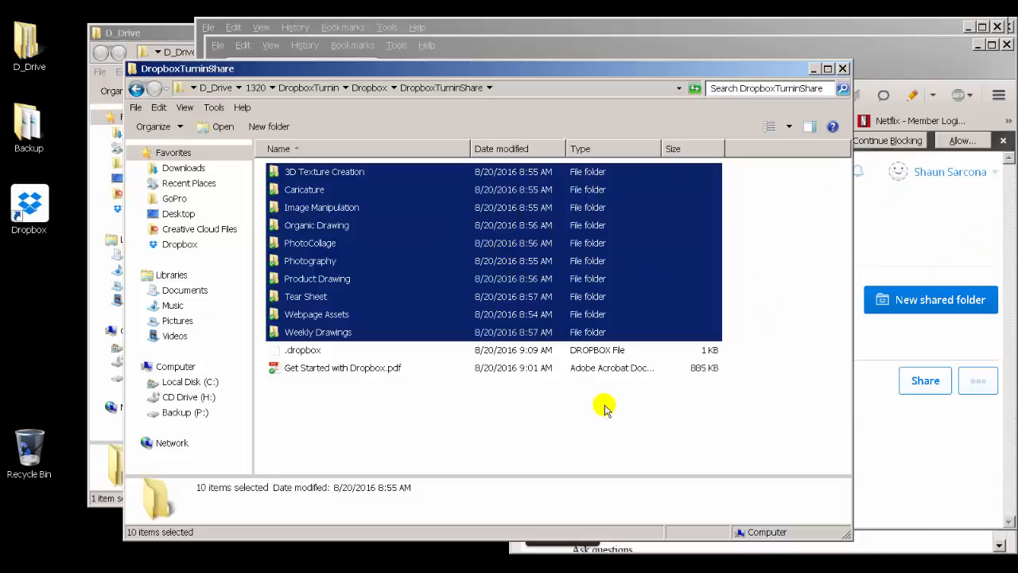
left_click(906, 461)
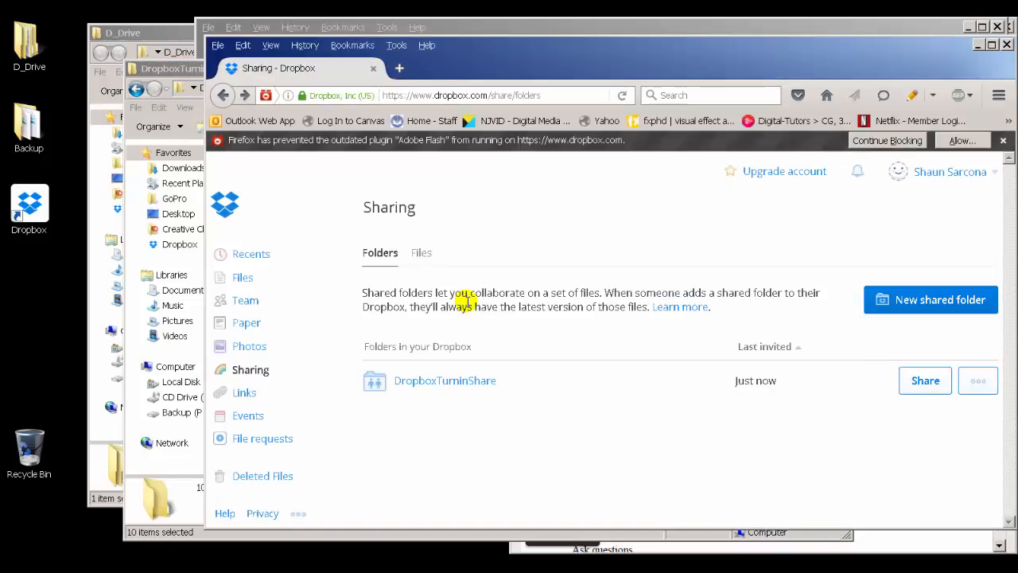
key("ctrl+w")
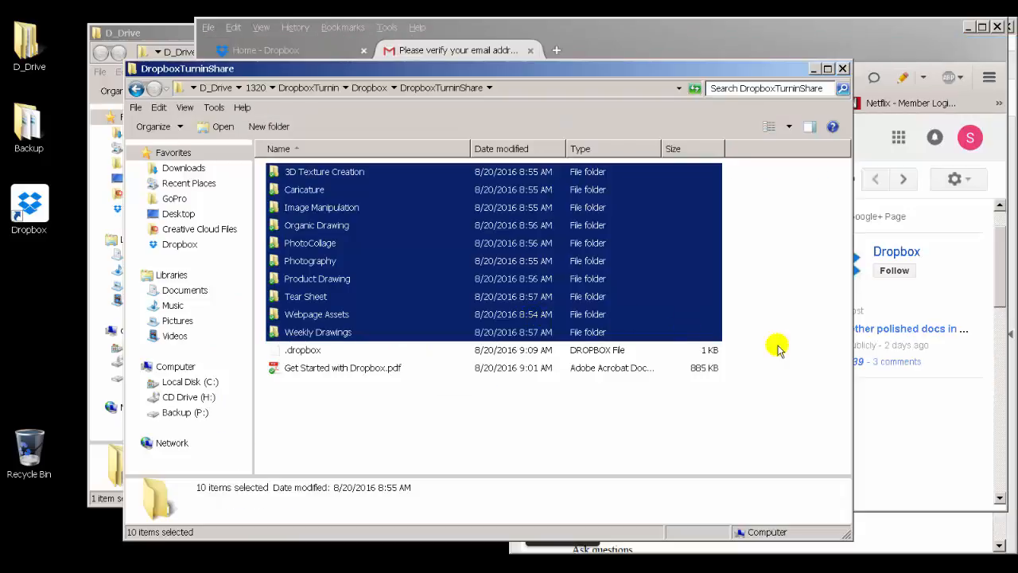
key("ctrl+w")
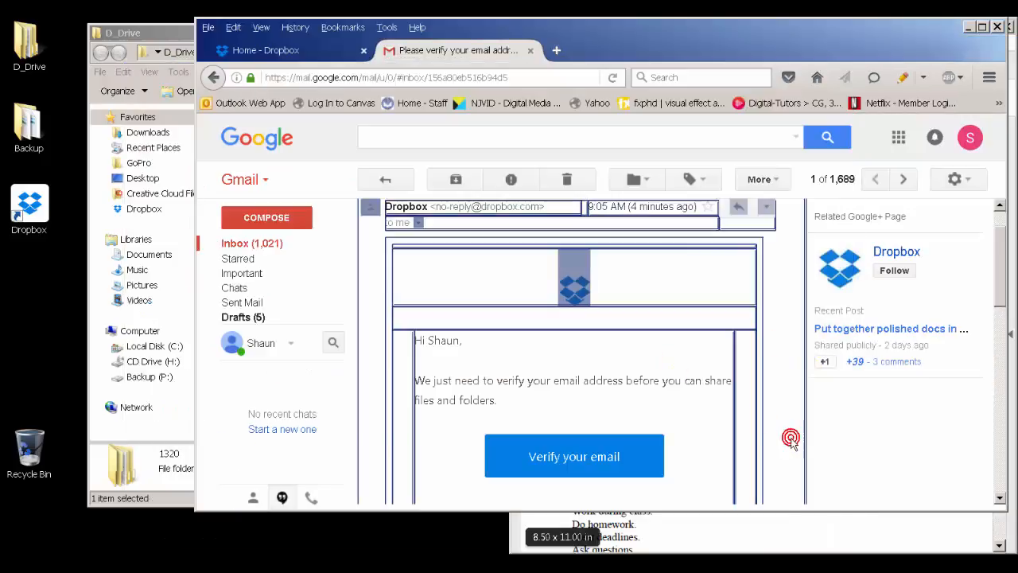
Step: Close the browser, Explorer and PDF syllabus windows and delete the Dropbox shortcut from the desktop
key("ctrl+w")
key("ctrl+w")
left_click(448, 231)
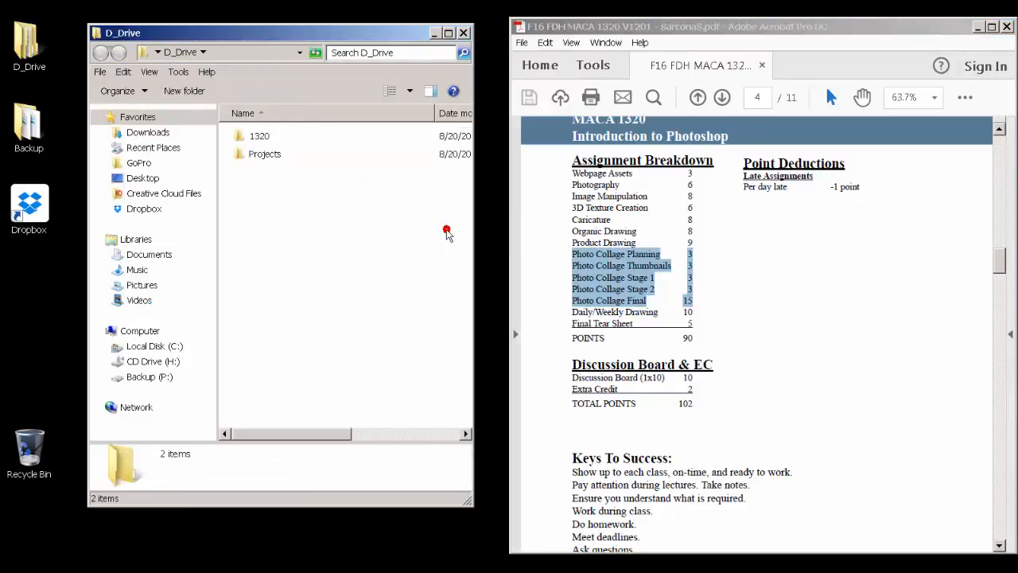
key("ctrl+w")
left_click(977, 27)
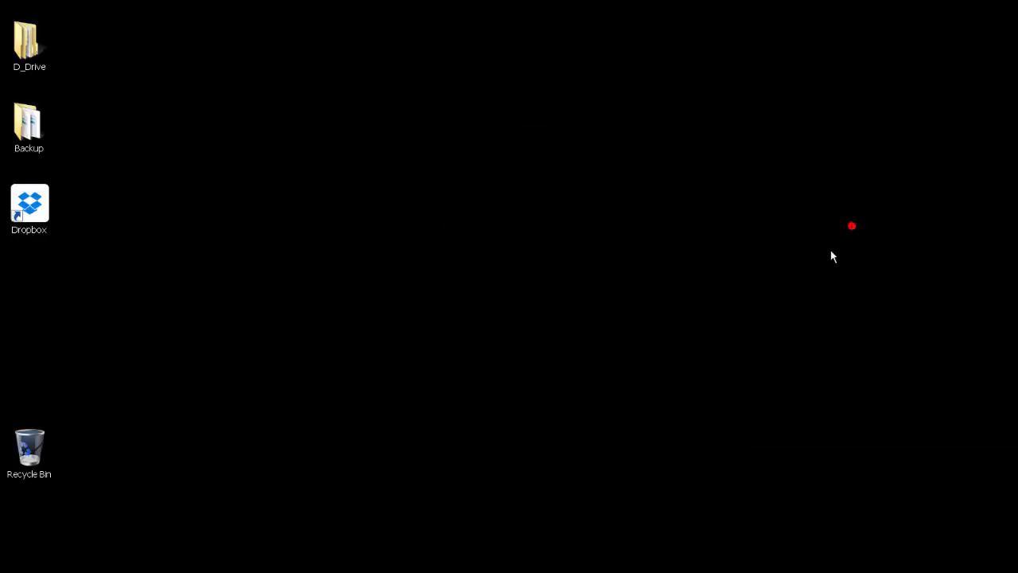
left_click_drag(22, 205, 44, 447)
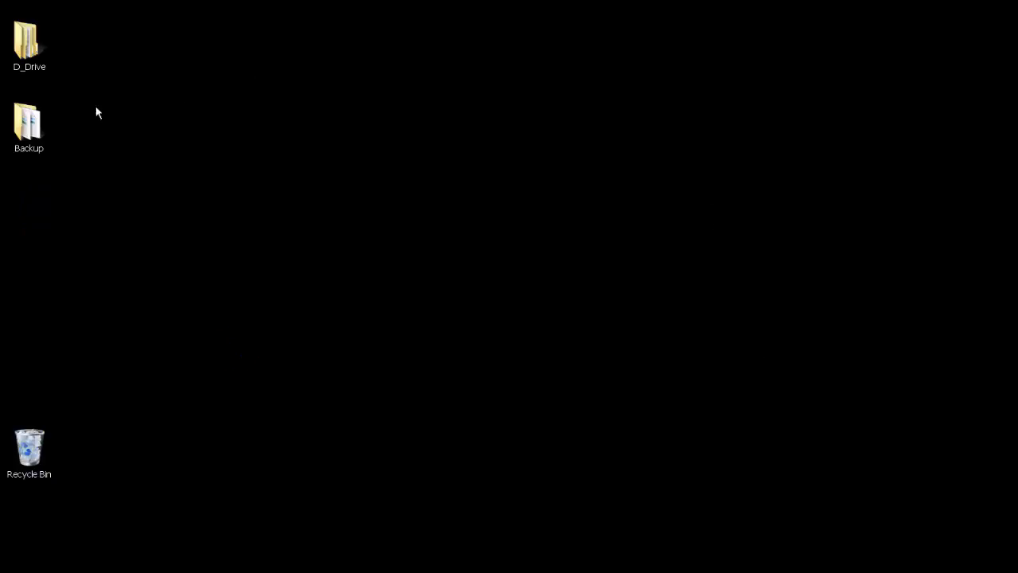
Step: Open the Photography folder inside D_Drive/1320/DropboxTurnin/Dropbox/DropboxTurninShare
double_click(25, 49)
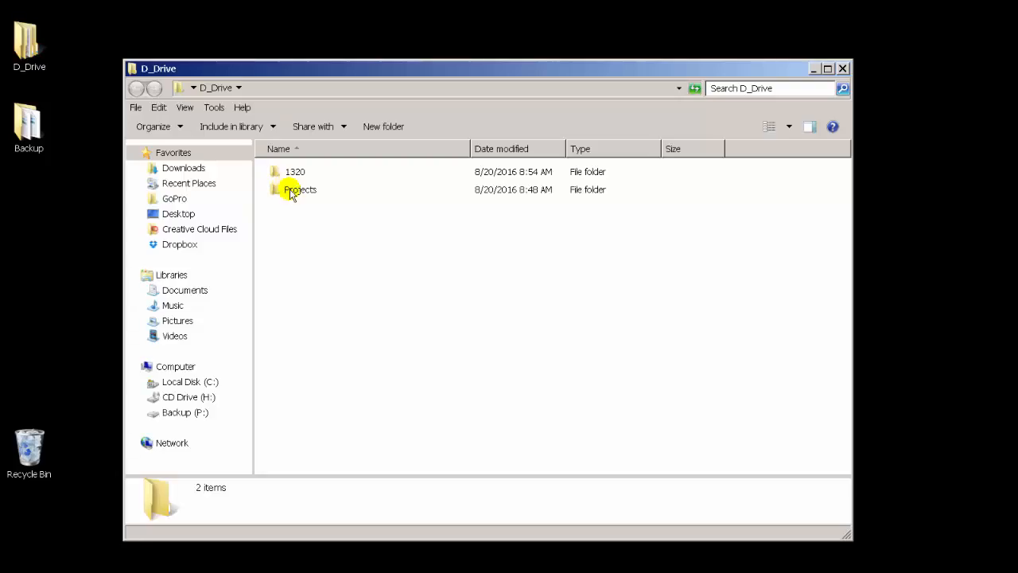
left_click(290, 171)
double_click(290, 171)
double_click(290, 171)
double_click(290, 171)
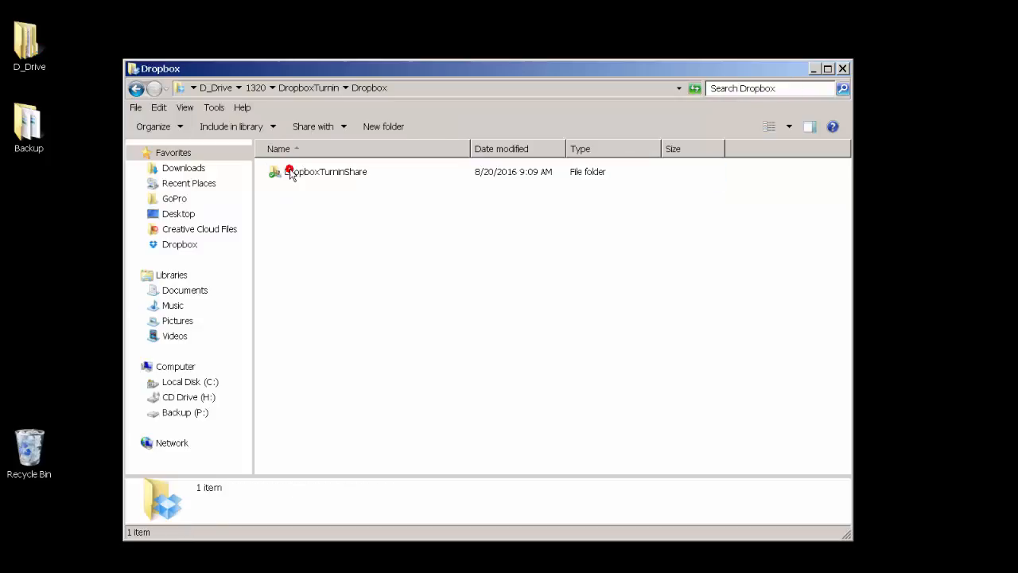
left_click(289, 171)
double_click(290, 171)
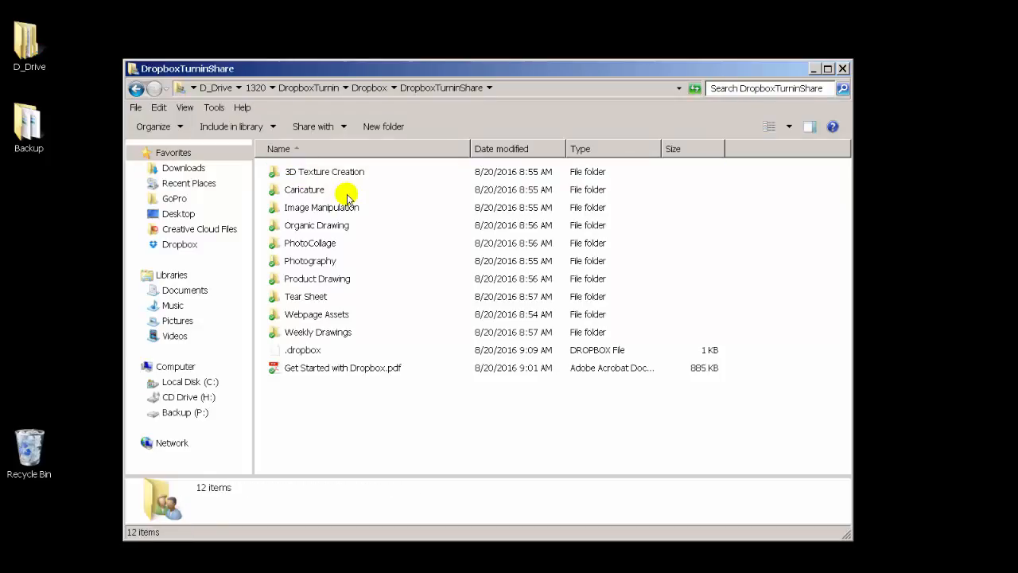
left_click(329, 172)
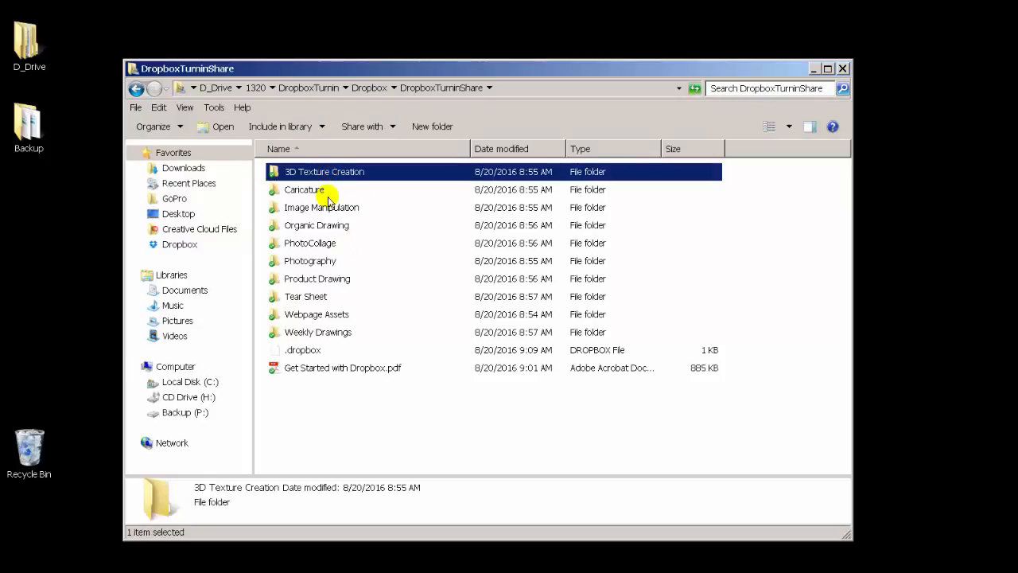
double_click(310, 261)
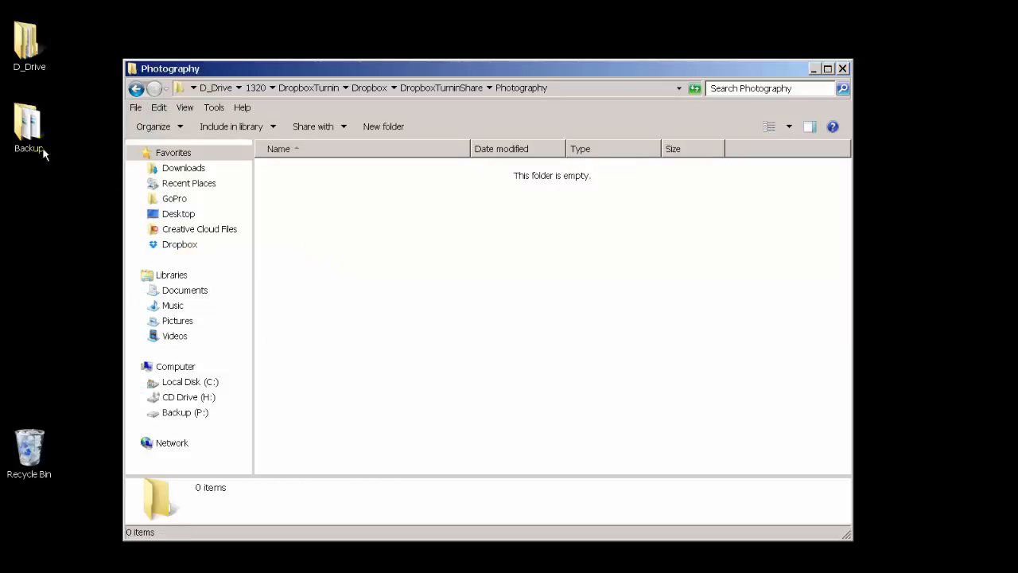
Step: Copy Bench2.jpg from the Backup folder into the Photography folder and close the Backup window
double_click(25, 132)
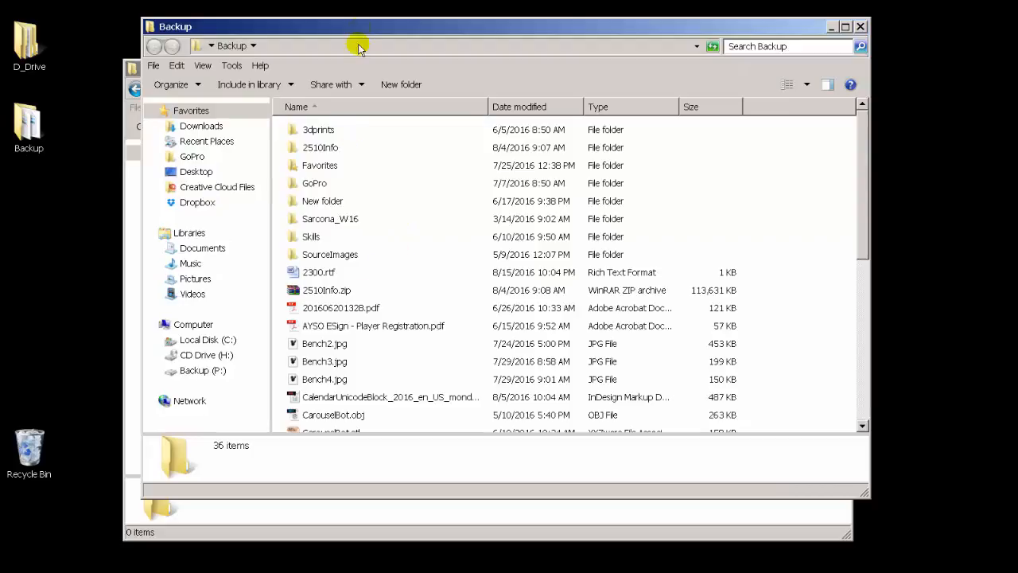
left_click_drag(359, 27, 744, 61)
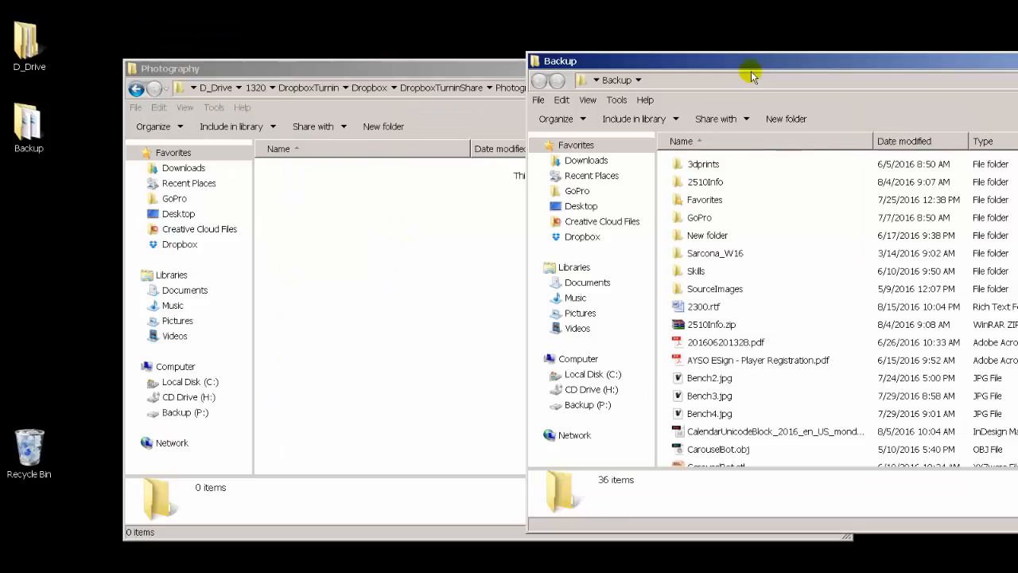
left_click(708, 379)
left_click_drag(364, 308, 352, 302)
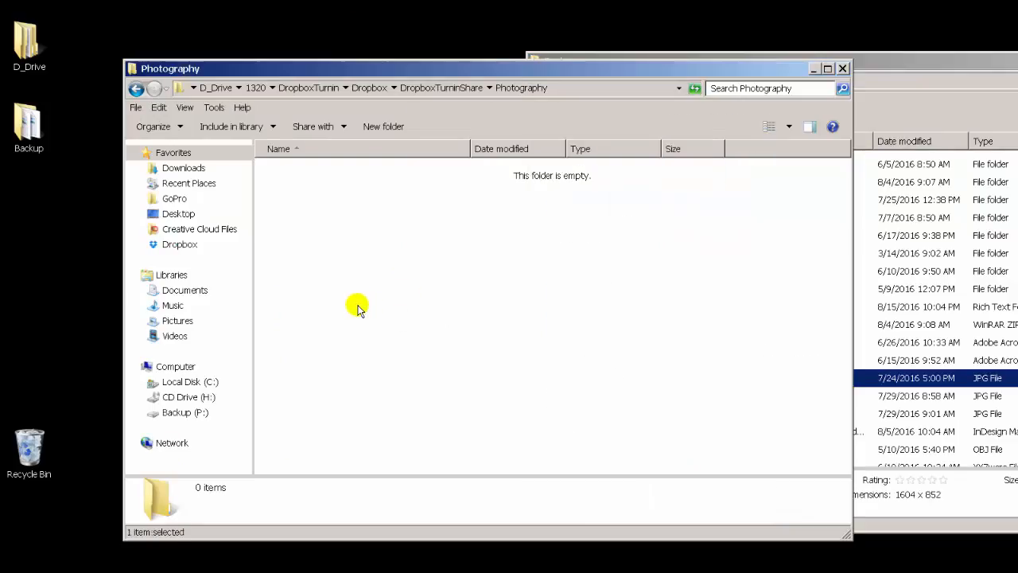
left_click(883, 67)
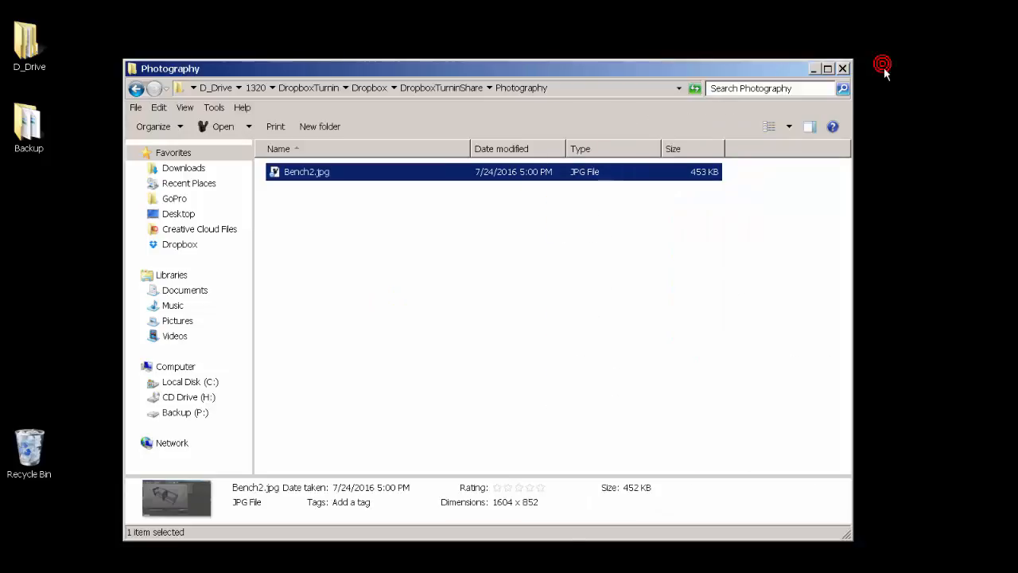
left_click(580, 237)
left_click(289, 171)
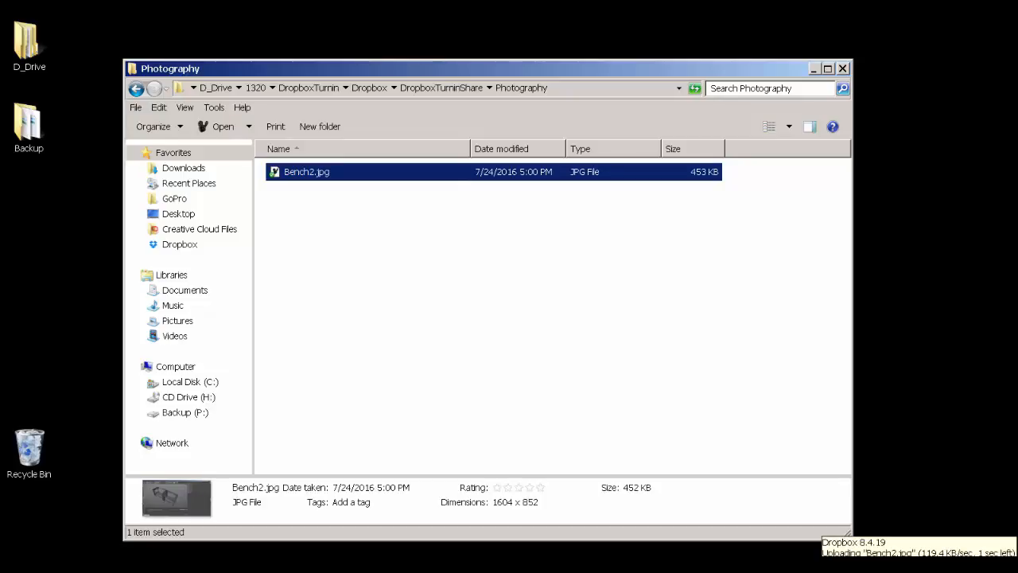
left_click(468, 370)
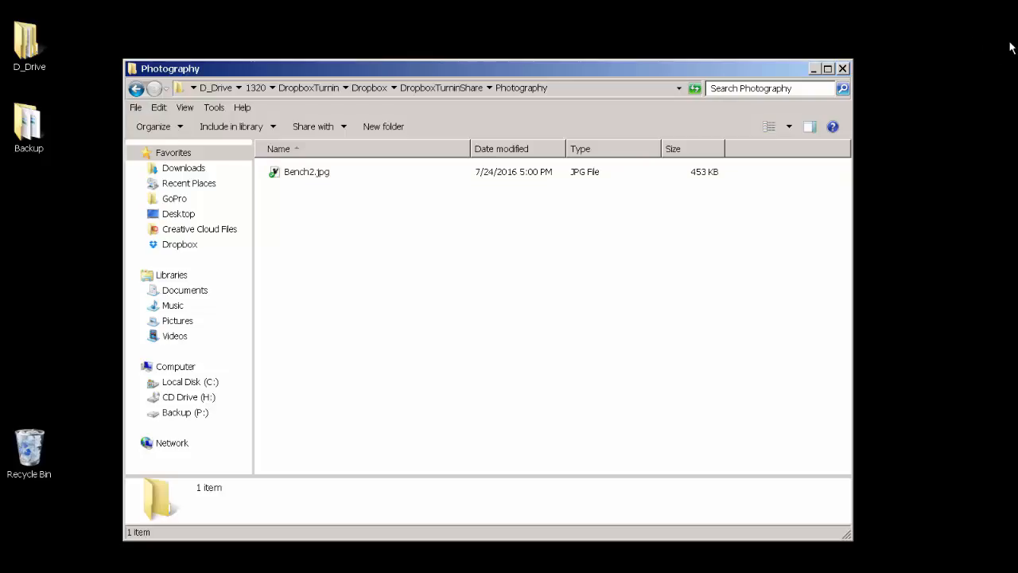
Step: Delete Bench2.jpg from the Photography folder, confirming the move to the Recycle Bin
left_click_drag(643, 73, 529, 38)
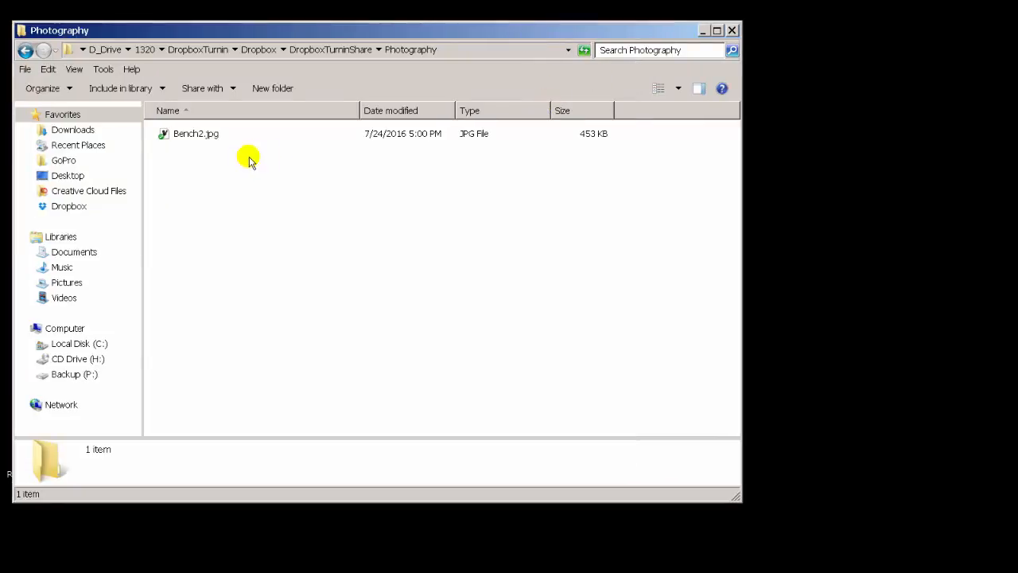
left_click_drag(157, 141, 223, 175)
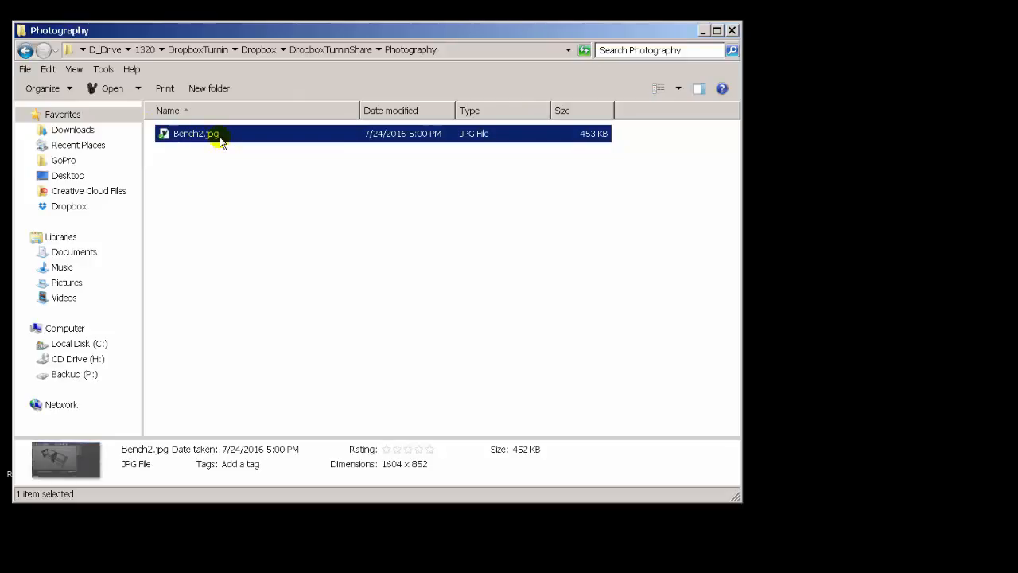
left_click_drag(281, 231, 151, 128)
key("Delete")
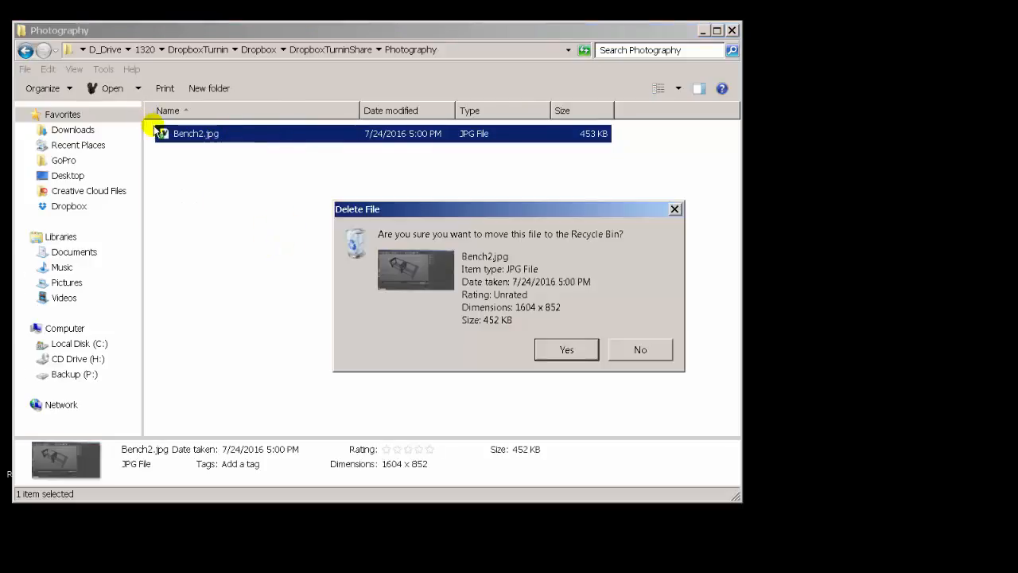
key("Return")
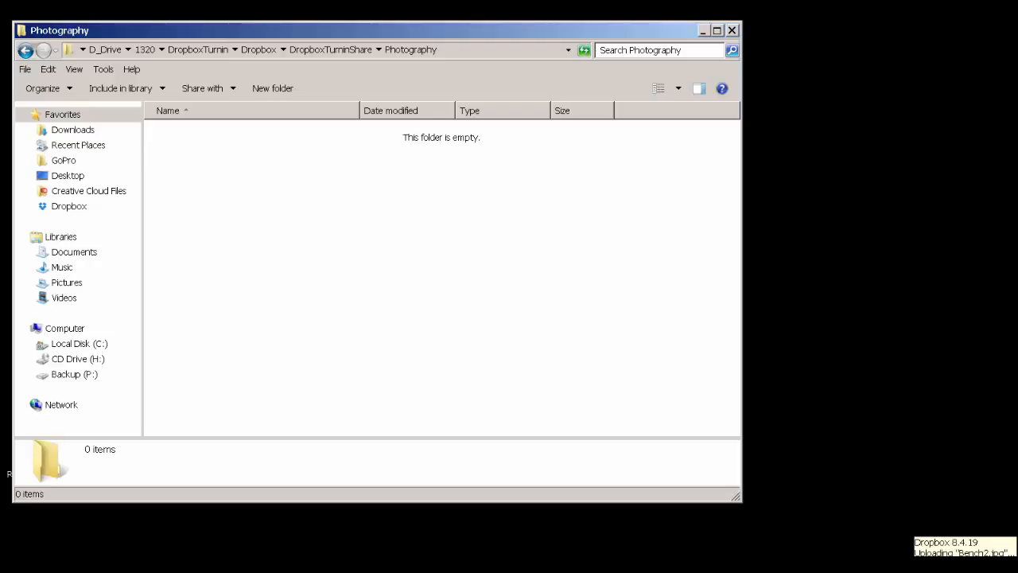
Step: Return to DropboxTurninShare and go through each assignment folder in its list
key("BackSpace")
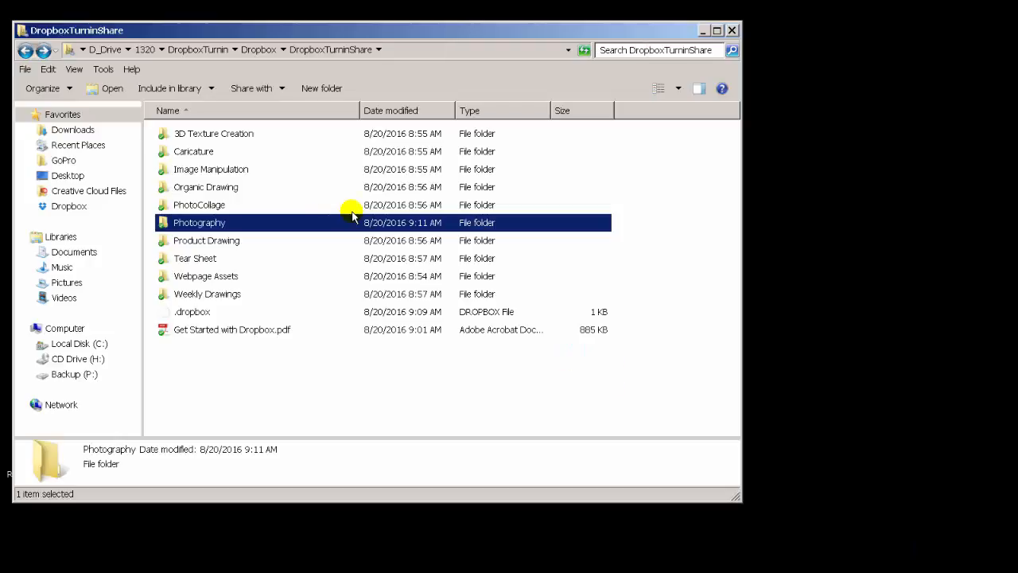
left_click(252, 134)
left_click(249, 151)
left_click(246, 169)
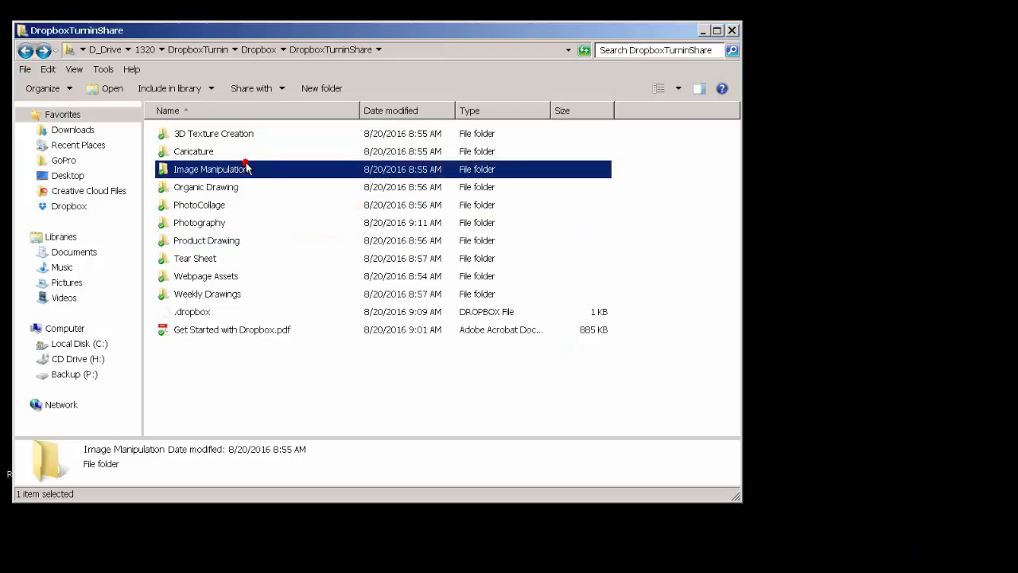
left_click(241, 186)
left_click(236, 206)
left_click(237, 223)
left_click(236, 242)
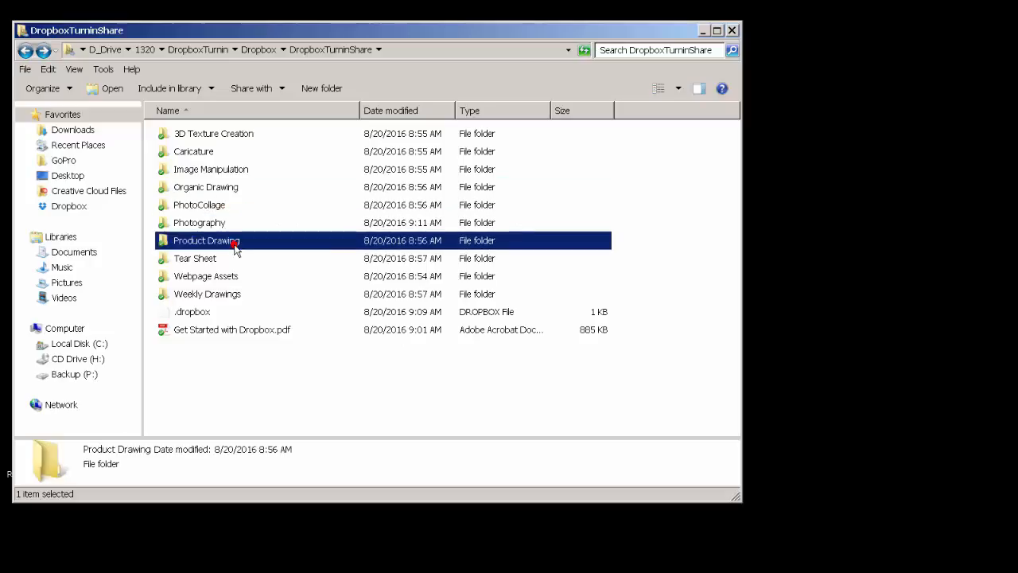
left_click(233, 259)
left_click(235, 276)
left_click(235, 293)
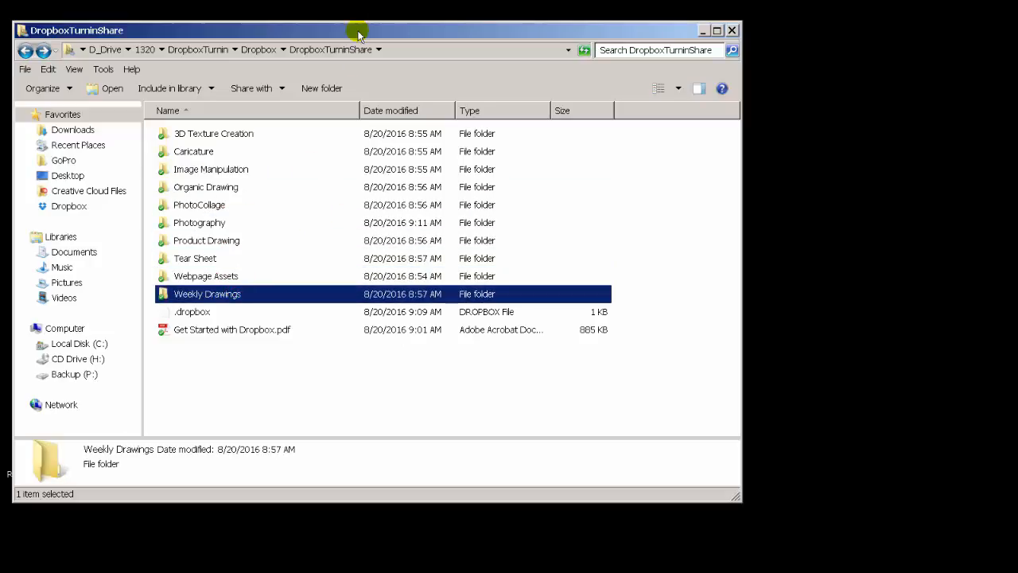
Step: Browse up to D_Drive and back down into DropboxTurninShare to review the folder path
left_click_drag(358, 32, 575, 74)
left_click(402, 92)
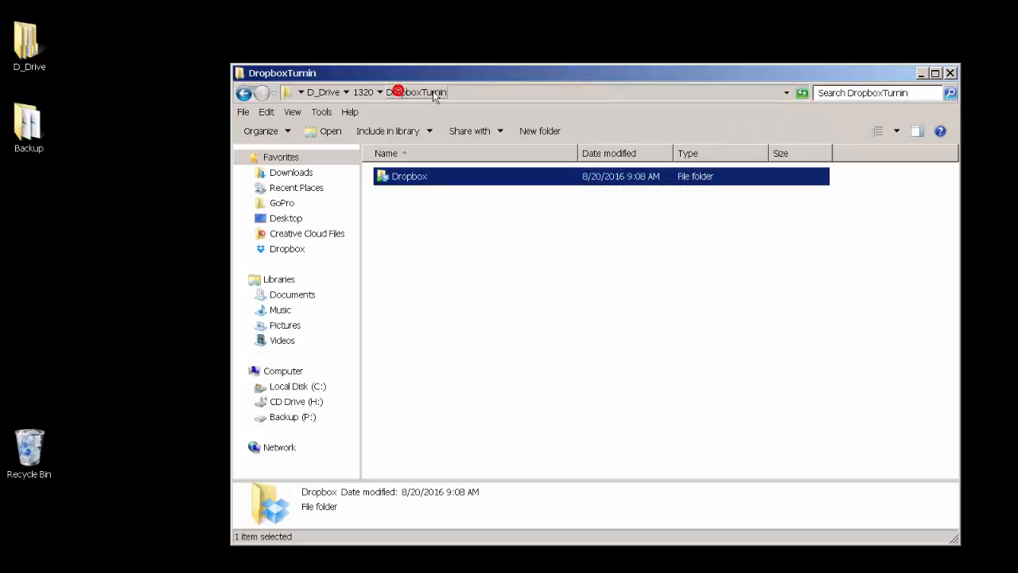
left_click(363, 92)
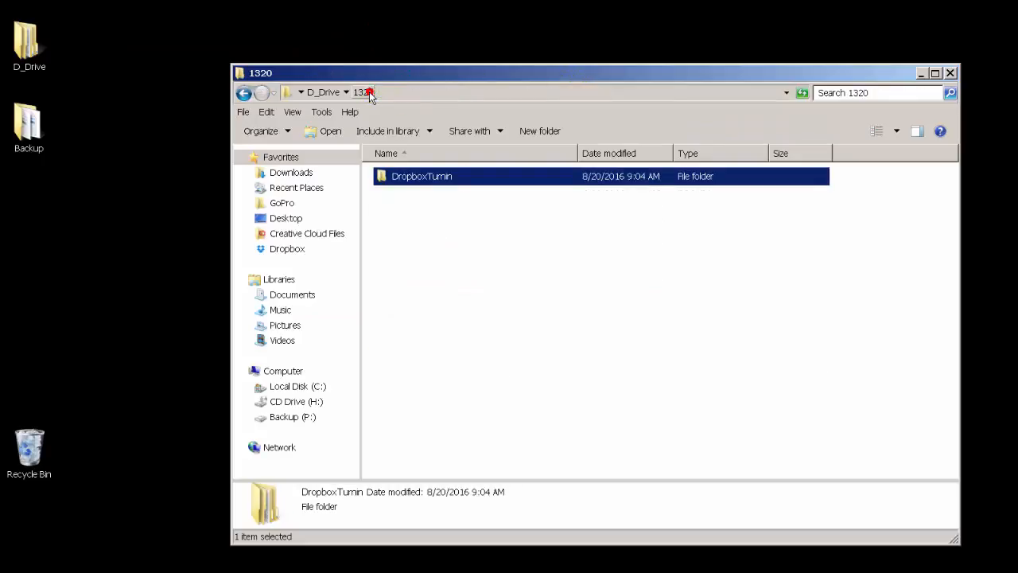
left_click(325, 93)
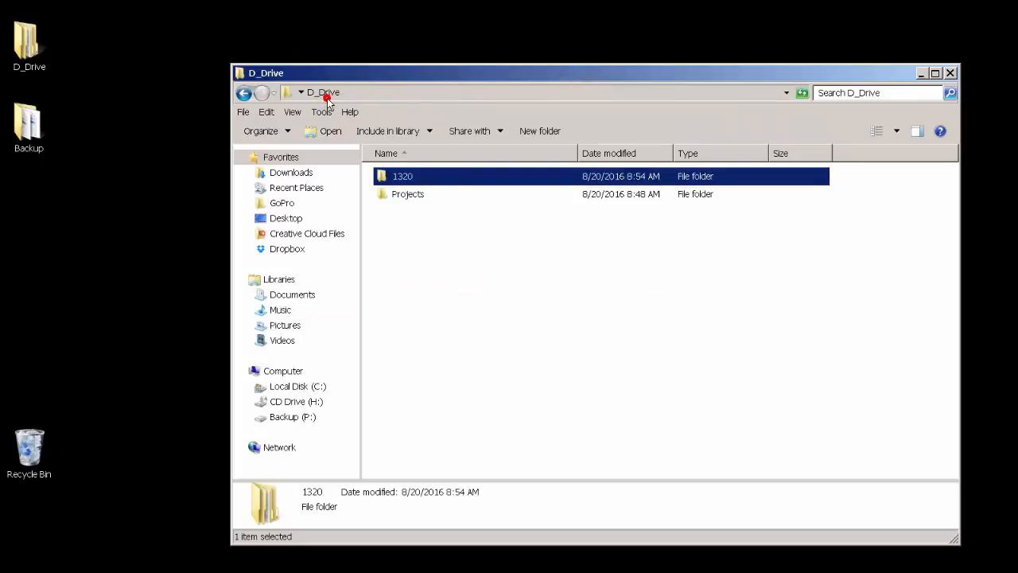
double_click(403, 176)
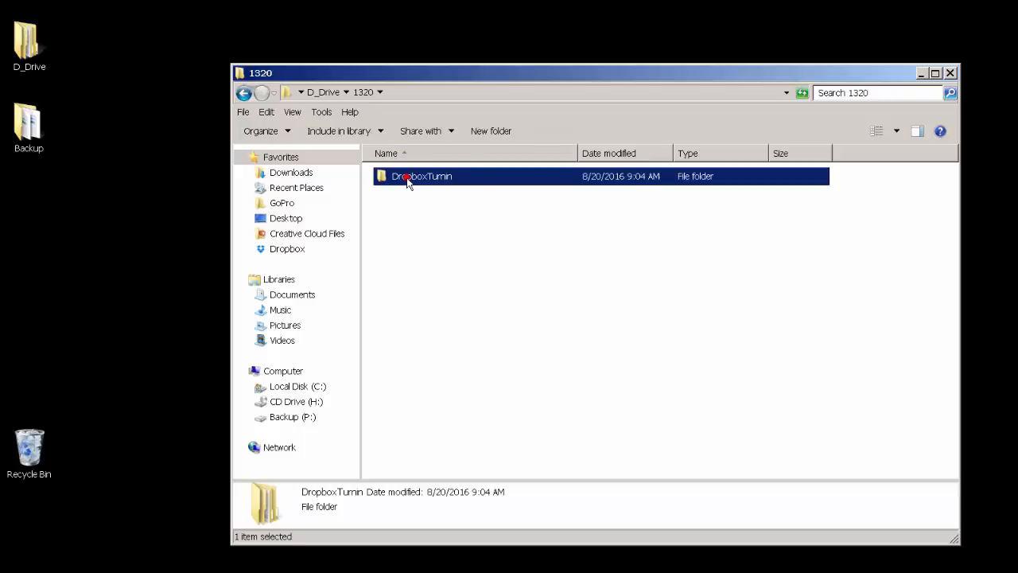
double_click(404, 176)
left_click(407, 177)
double_click(408, 176)
double_click(409, 177)
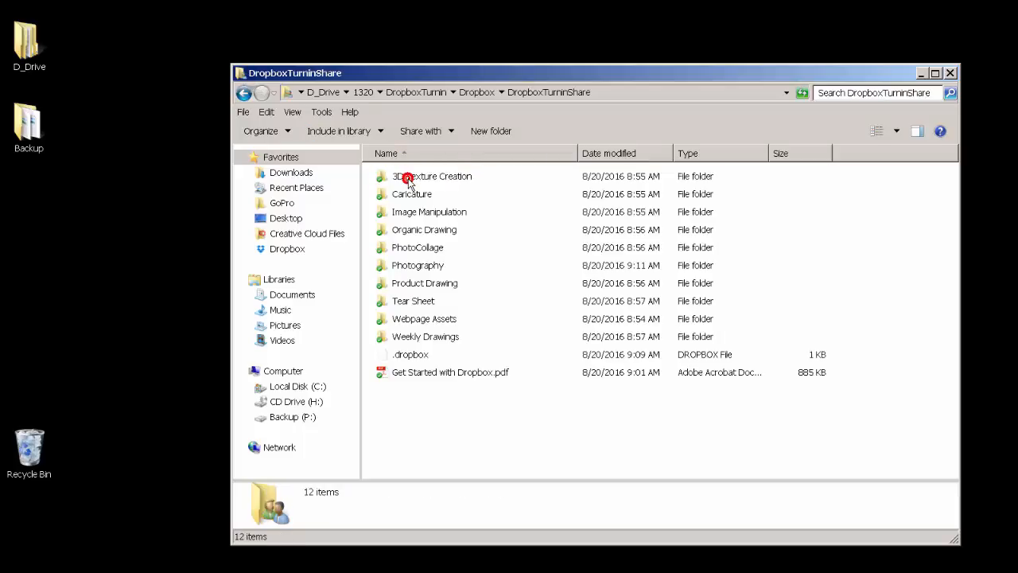
Step: Create a new folder named Work inside the 1320 folder
left_click(363, 93)
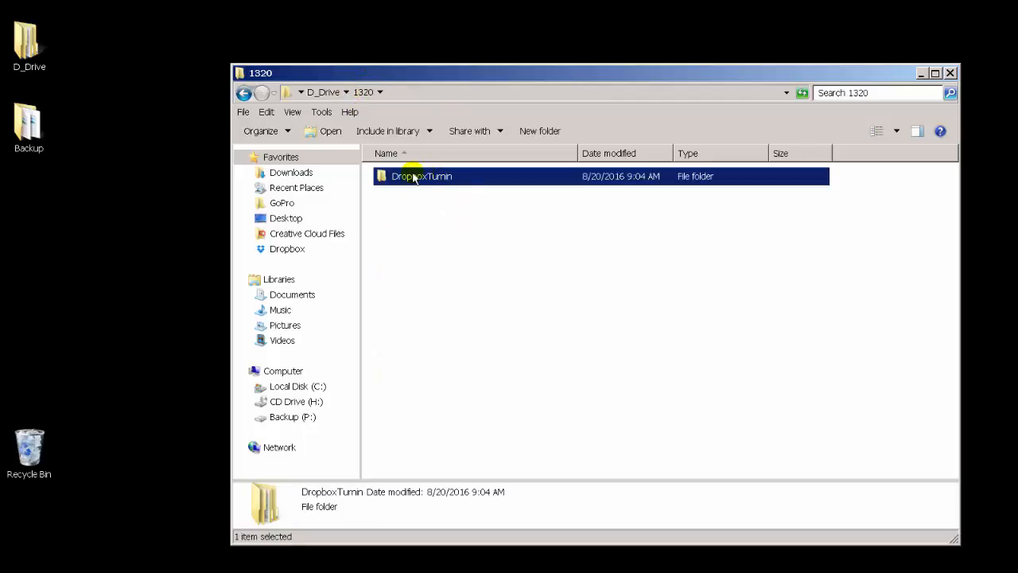
left_click(323, 92)
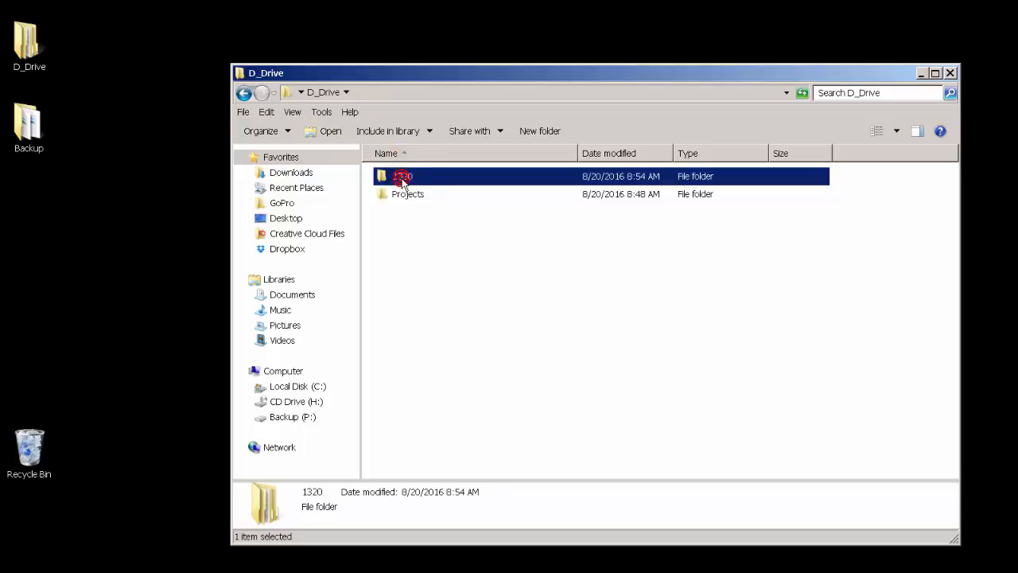
double_click(402, 177)
left_click(521, 131)
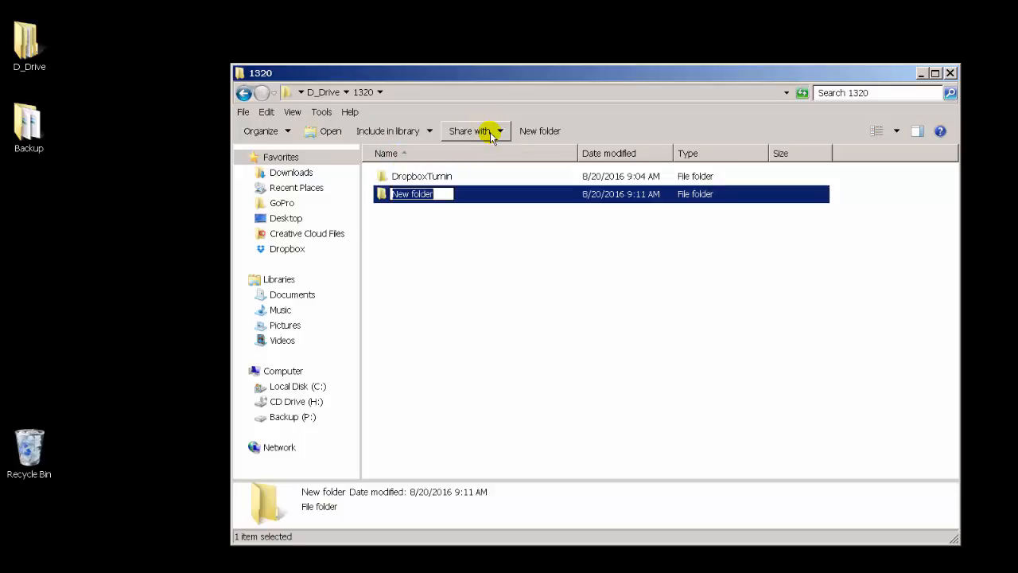
type("Work")
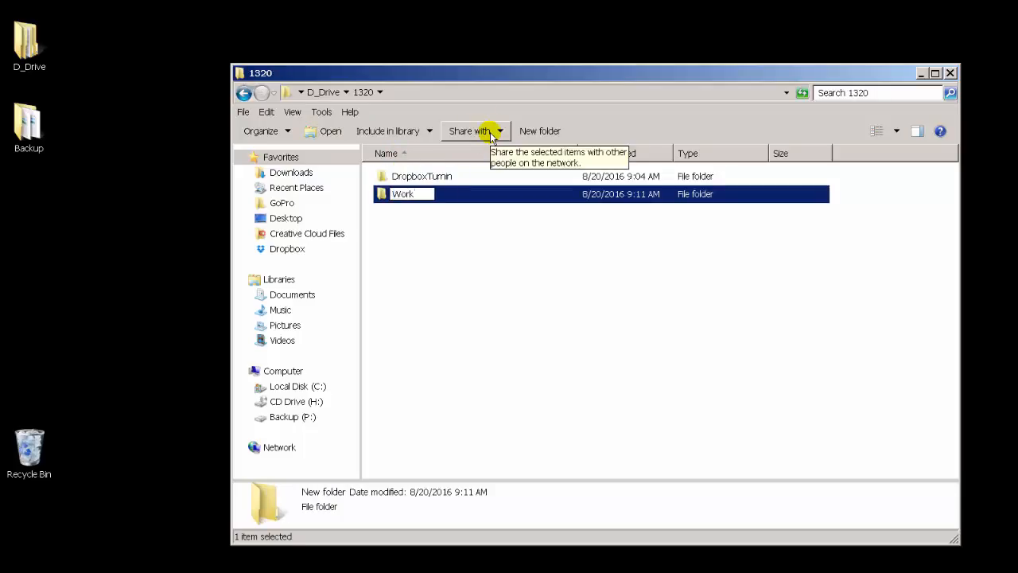
key("Return")
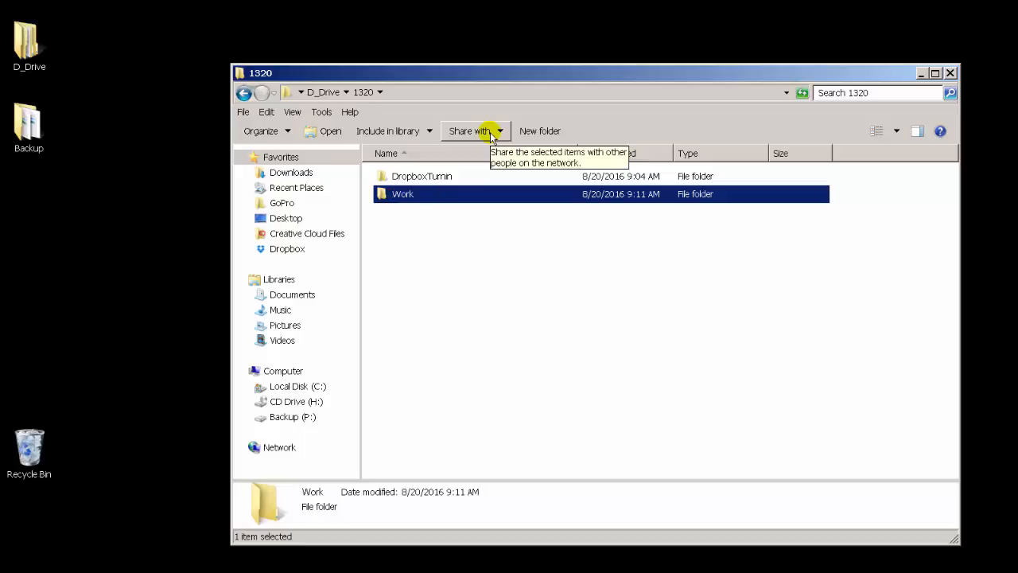
Step: Copy the ten assignment folders from DropboxTurninShare and paste them into the Work folder
double_click(409, 180)
double_click(409, 179)
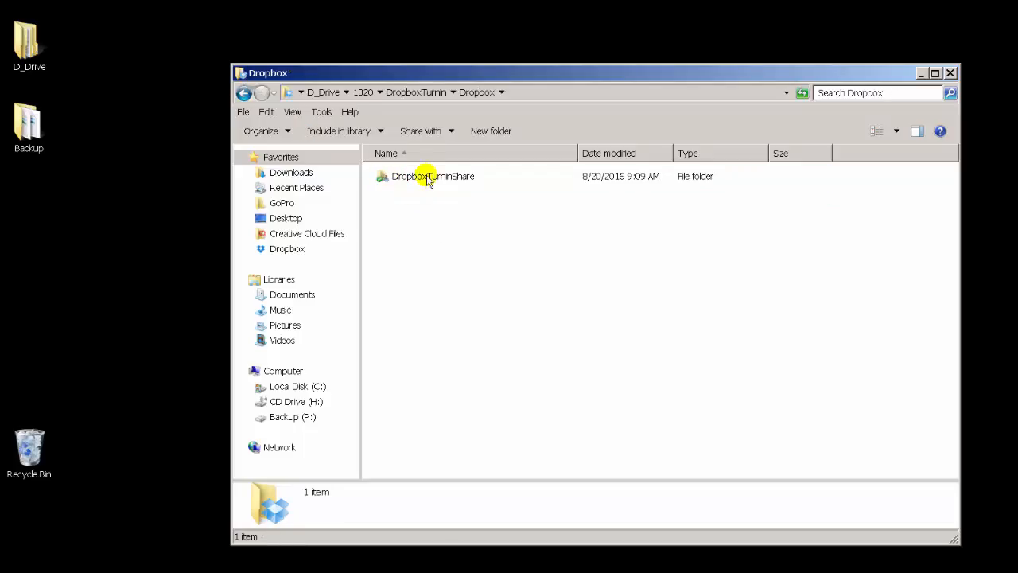
double_click(428, 180)
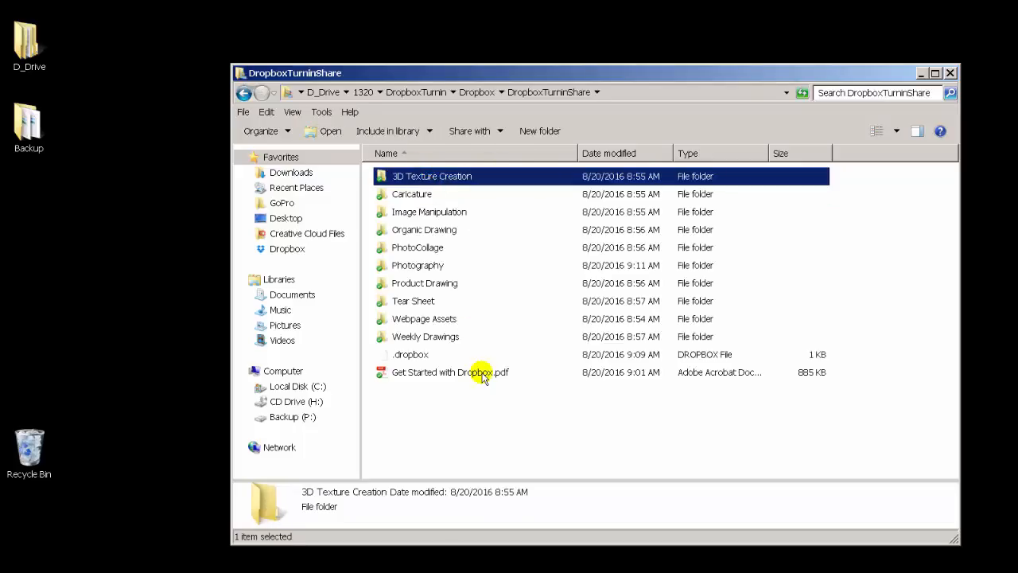
left_click(459, 336, "shift")
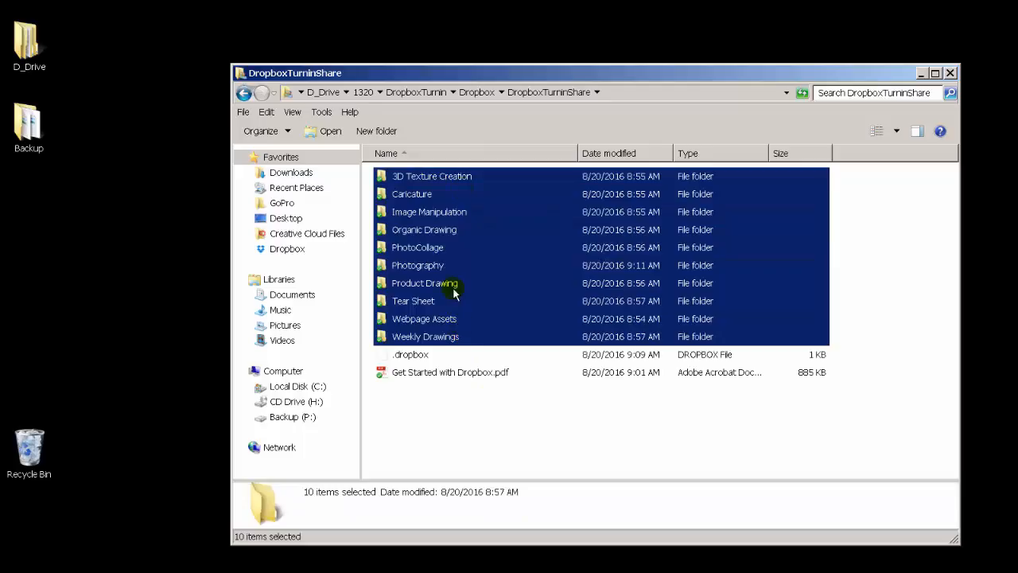
left_click(363, 91)
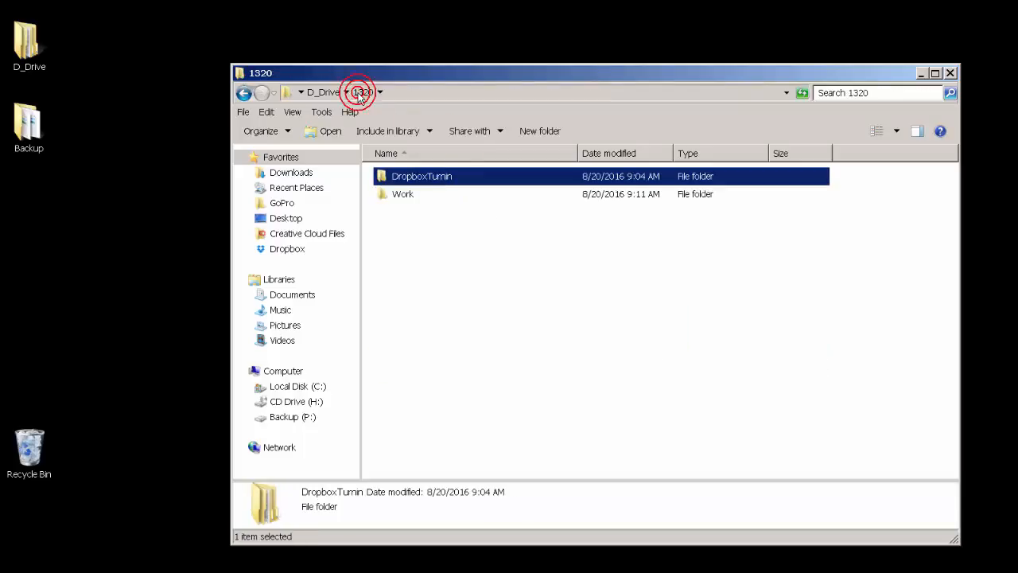
double_click(390, 196)
key("ctrl+v")
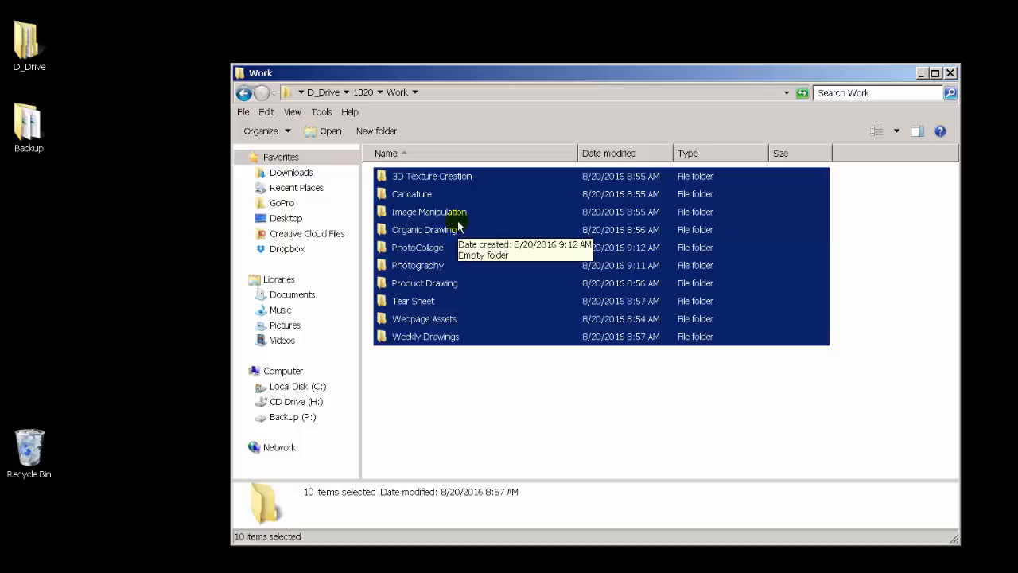
Step: Go through each assignment folder copied into Work, then return to the 1320 folder
left_click(455, 373)
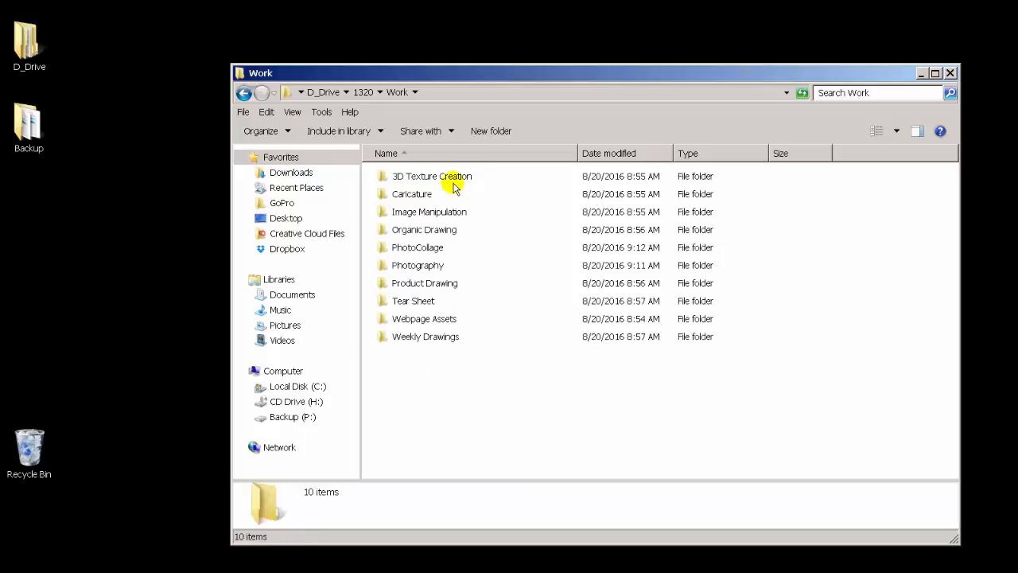
left_click(453, 179)
left_click(450, 195)
left_click(449, 212)
left_click(444, 229)
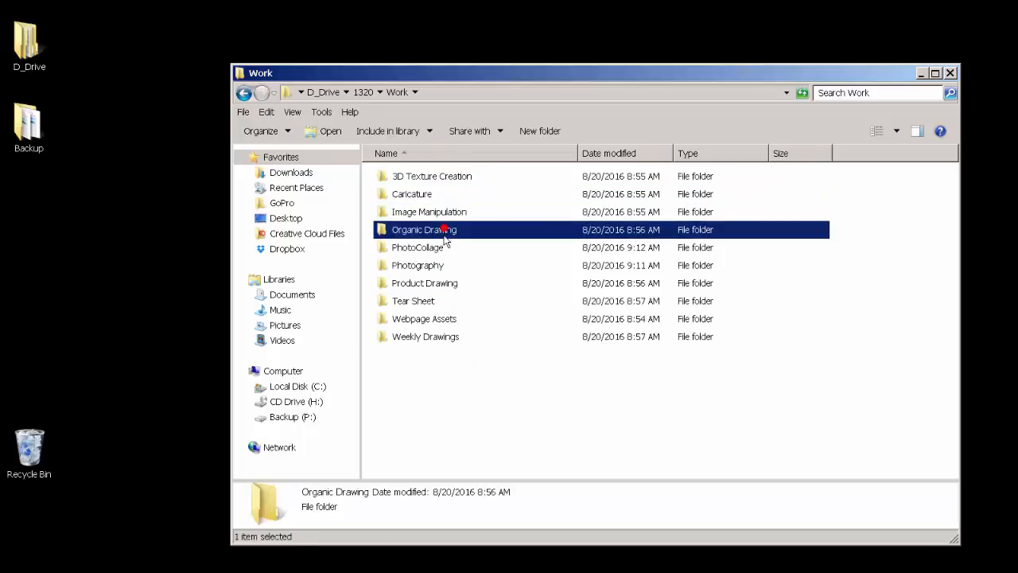
left_click(444, 248)
left_click(443, 265)
left_click(442, 284)
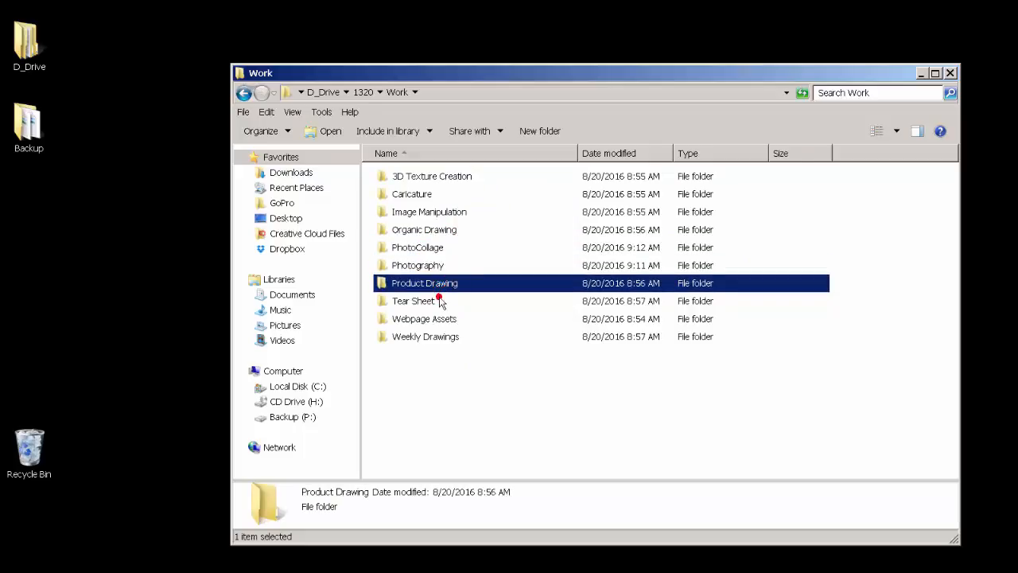
left_click(440, 301)
left_click(442, 319)
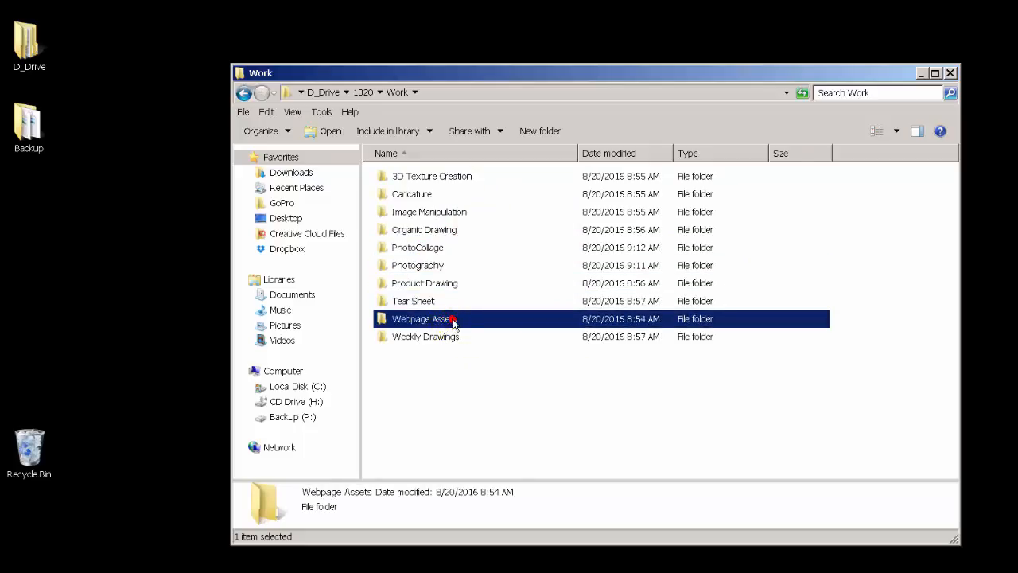
double_click(453, 321)
left_click_drag(537, 318, 357, 137)
left_click(359, 92)
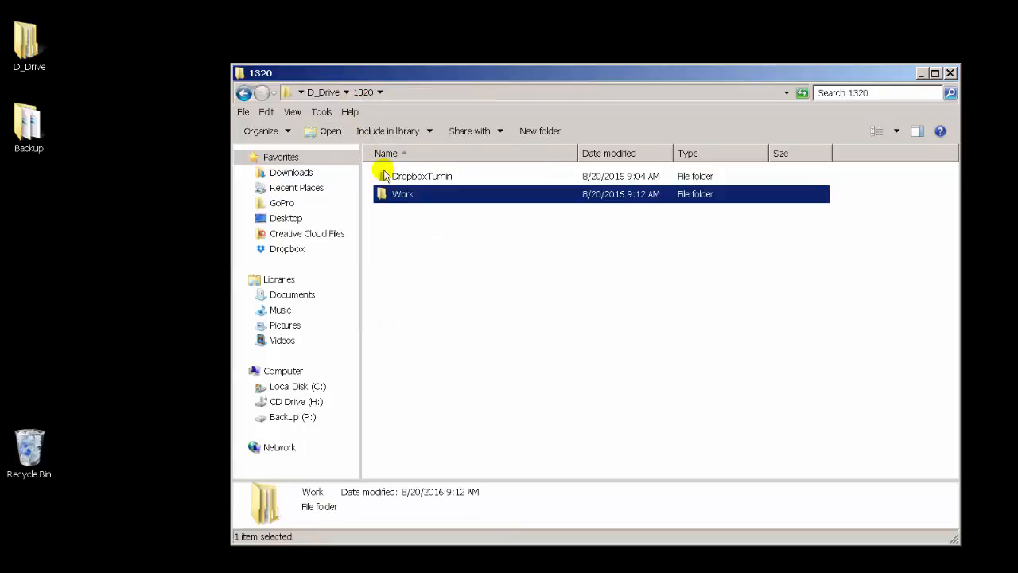
Step: Reopen DropboxTurninShare and open the Webpage Assets folder to view its contents
double_click(387, 175)
left_click(398, 182)
double_click(398, 180)
double_click(395, 176)
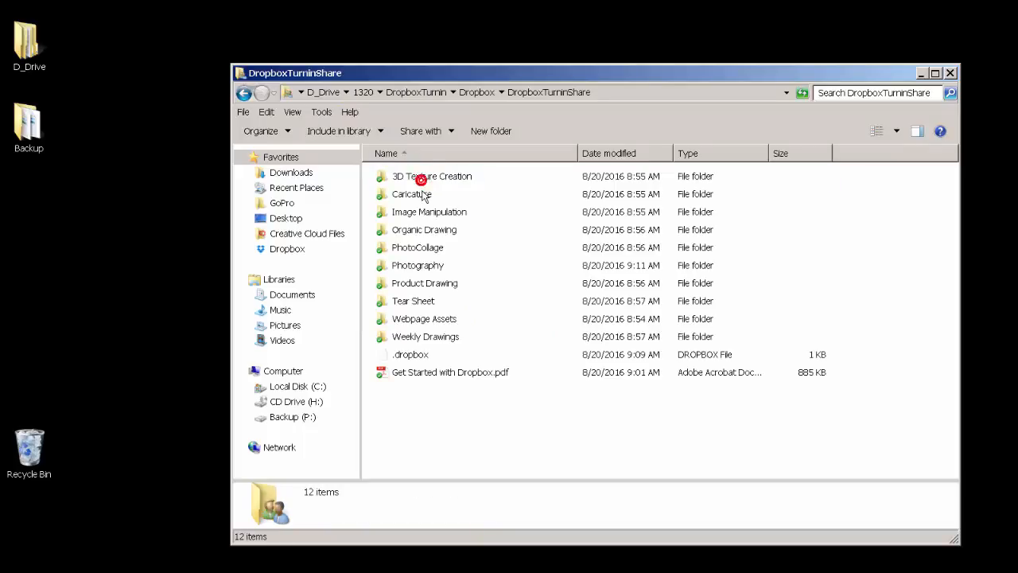
left_click_drag(459, 251, 428, 236)
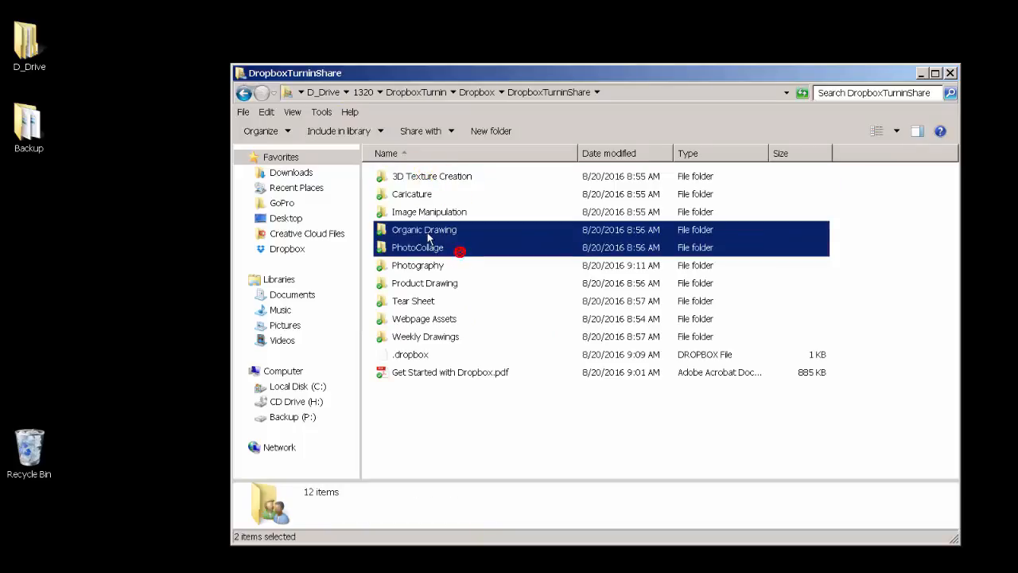
double_click(430, 318)
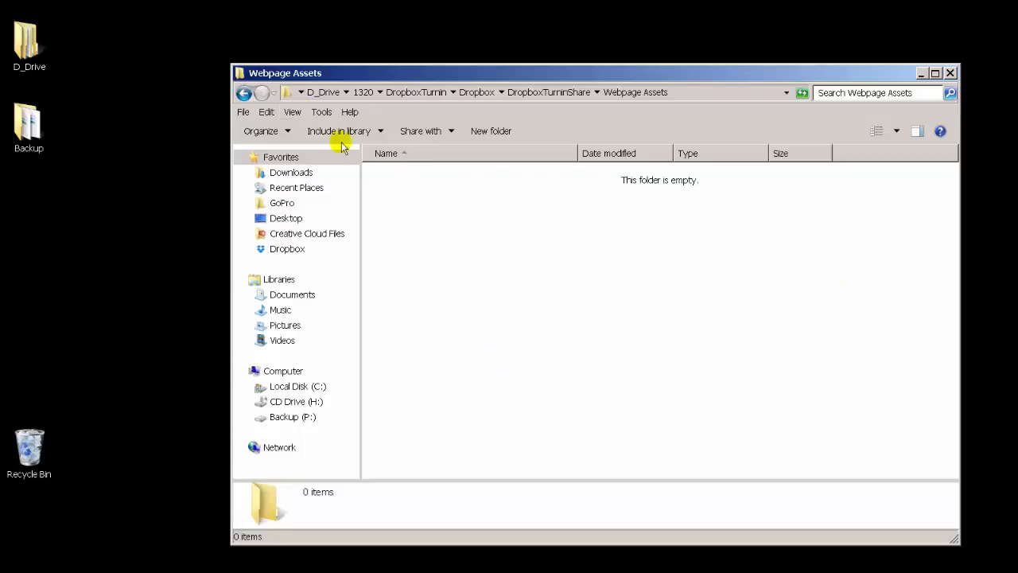
Step: Browse back up to 1320 and down again through DropboxTurnin and Dropbox into DropboxTurninShare
left_click(244, 92)
left_click(244, 92)
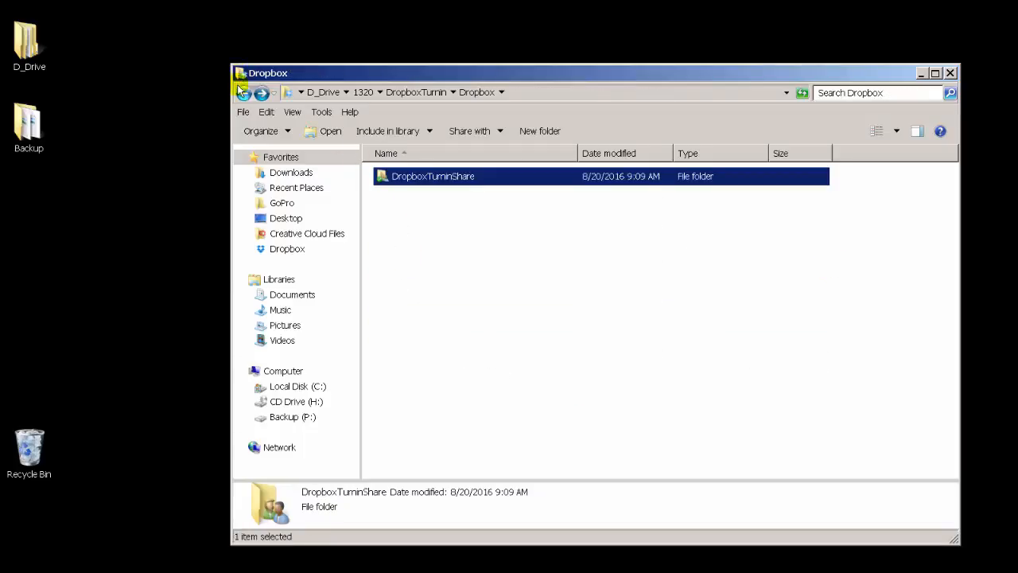
left_click(240, 93)
left_click(241, 93)
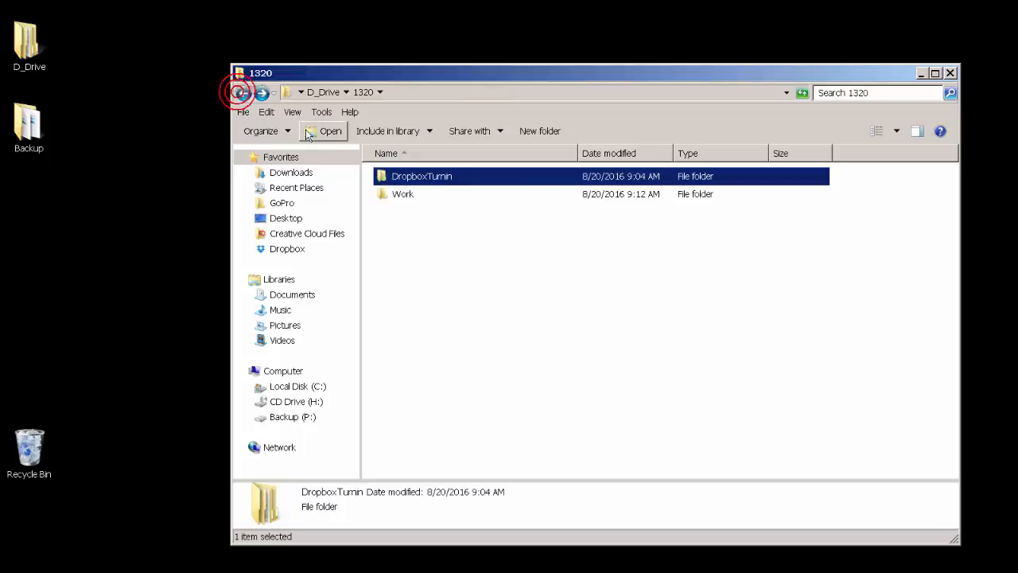
double_click(447, 185)
left_click(430, 180)
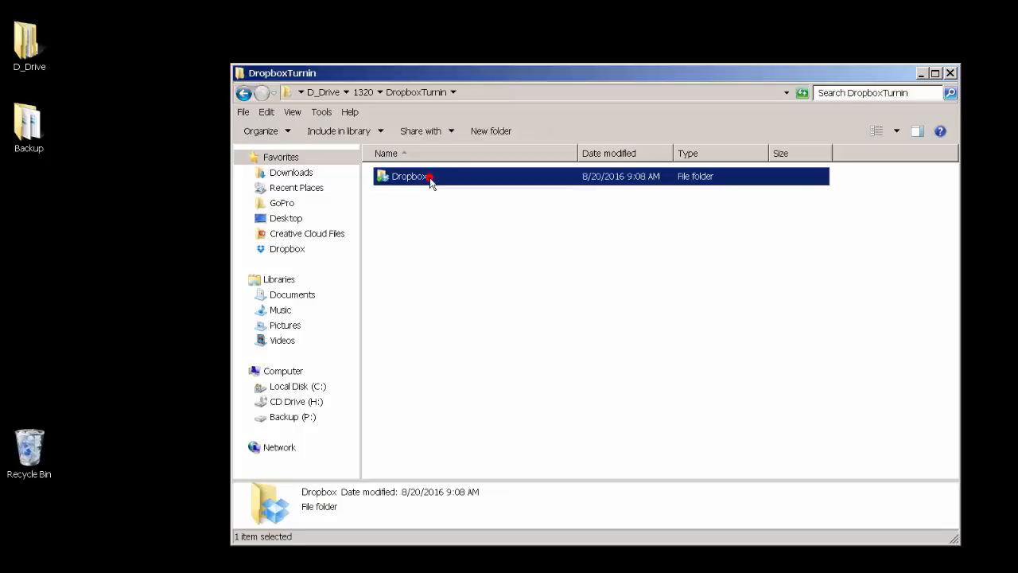
double_click(429, 180)
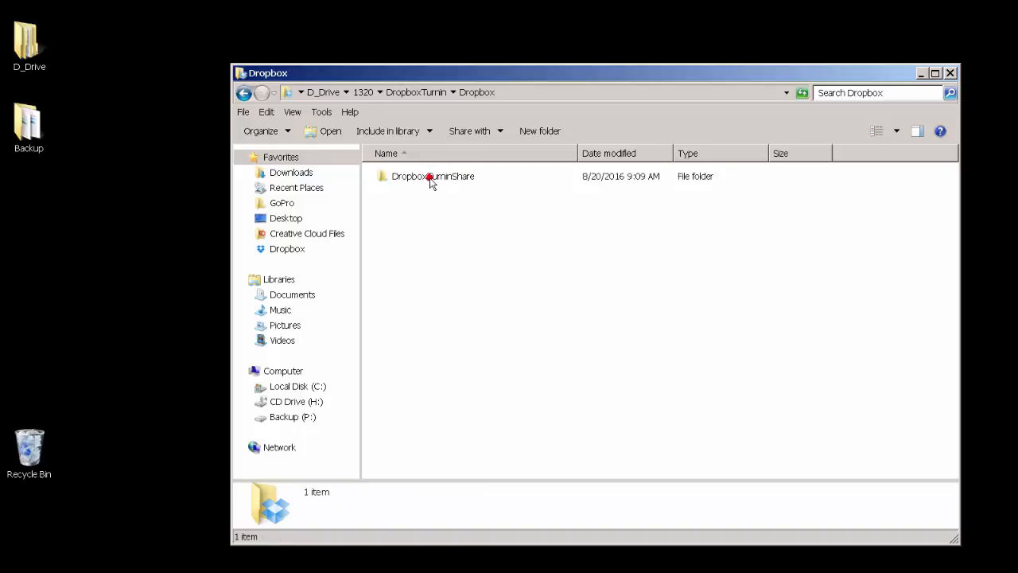
double_click(430, 180)
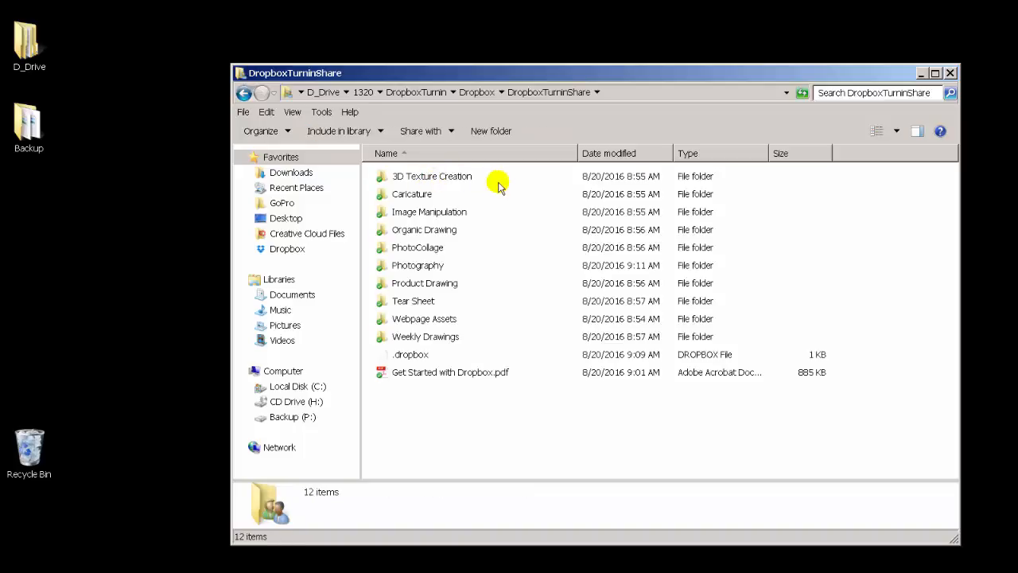
Step: Delete the .dropbox file from DropboxTurninShare, confirming the move to the Recycle Bin
left_click_drag(495, 178, 460, 342)
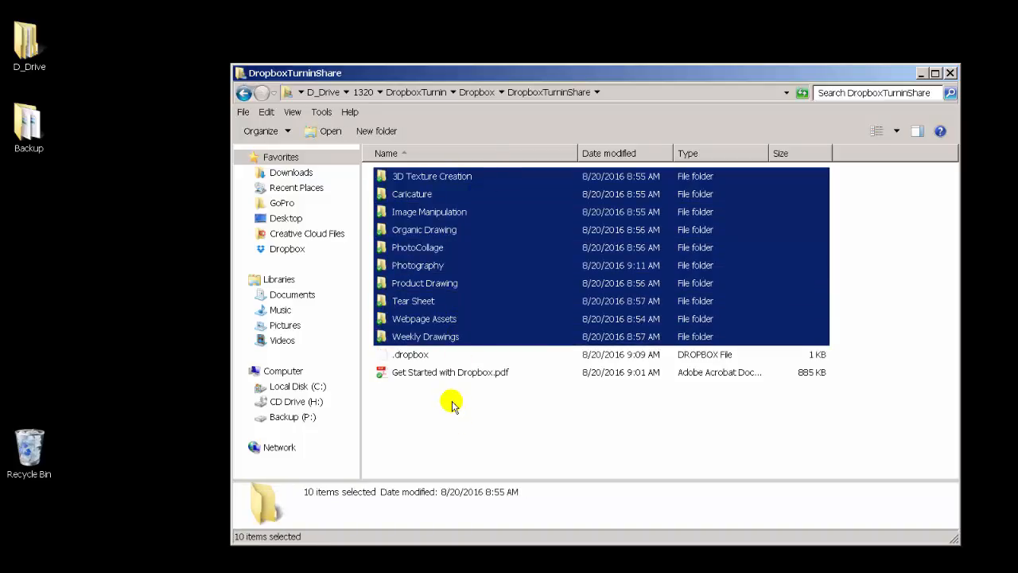
left_click(443, 380)
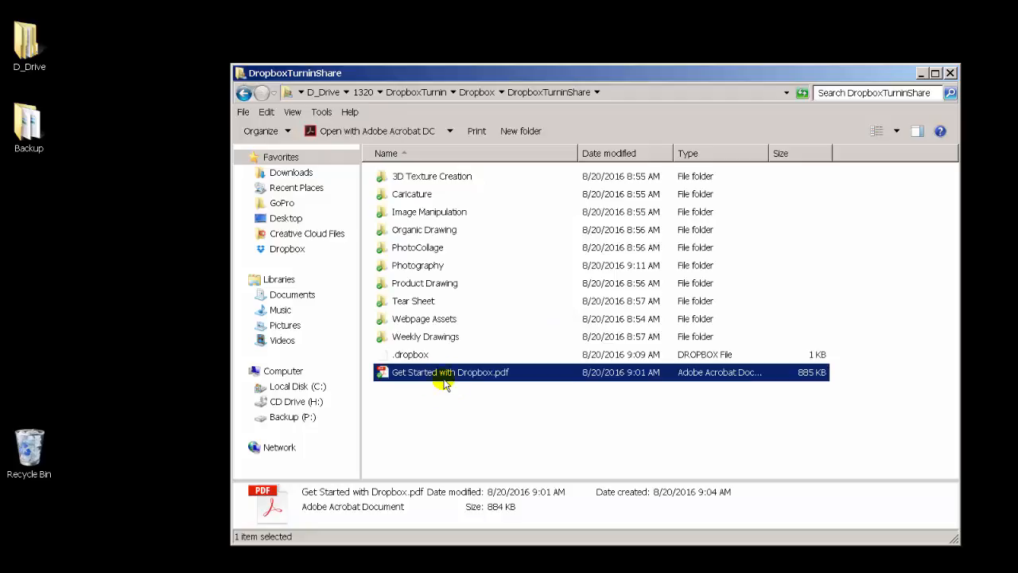
left_click(415, 357)
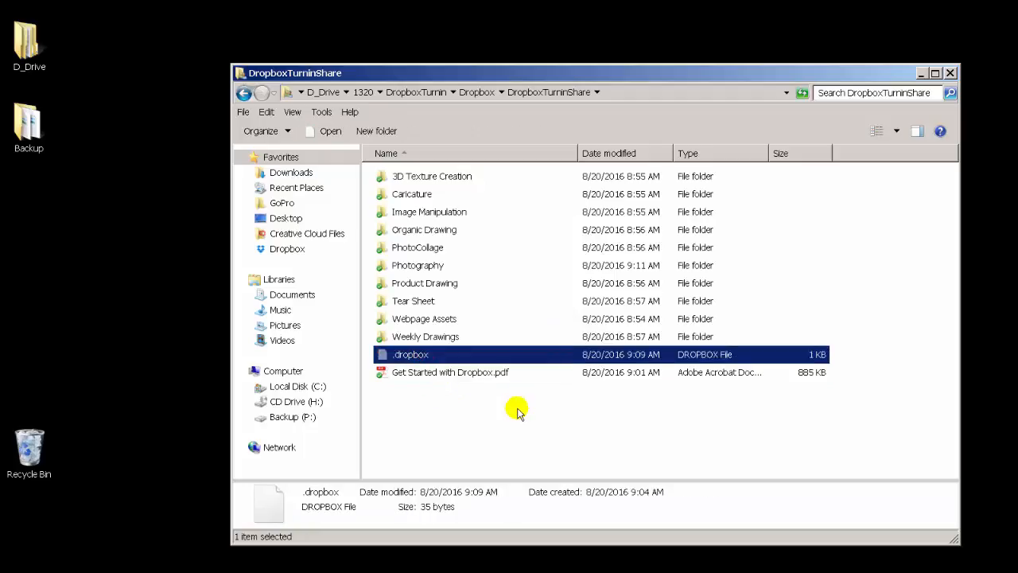
key("Delete")
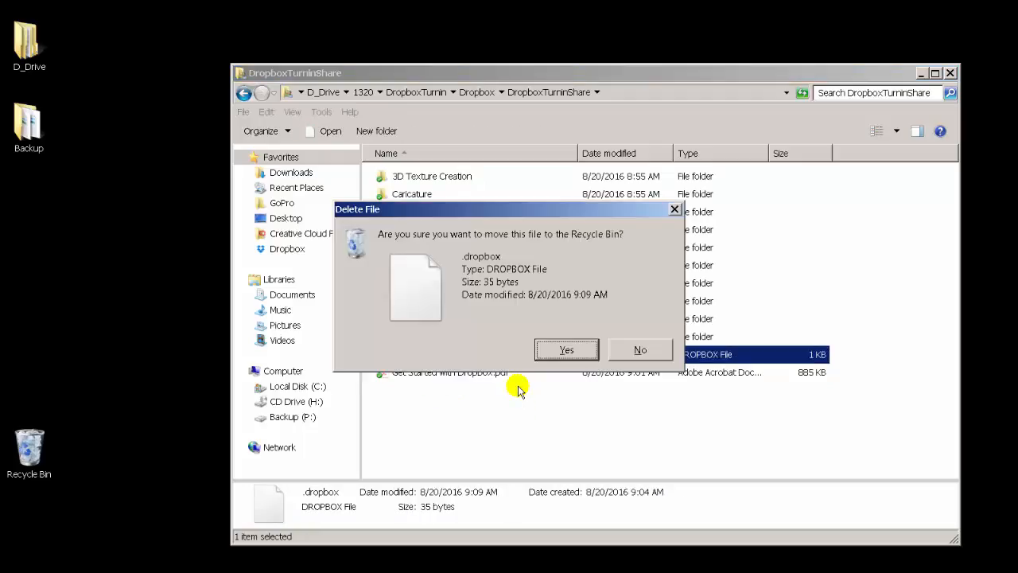
key("Return")
Step: Delete Get Started with Dropbox.pdf from DropboxTurninShare, confirming the move to the Recycle Bin
left_click(471, 361)
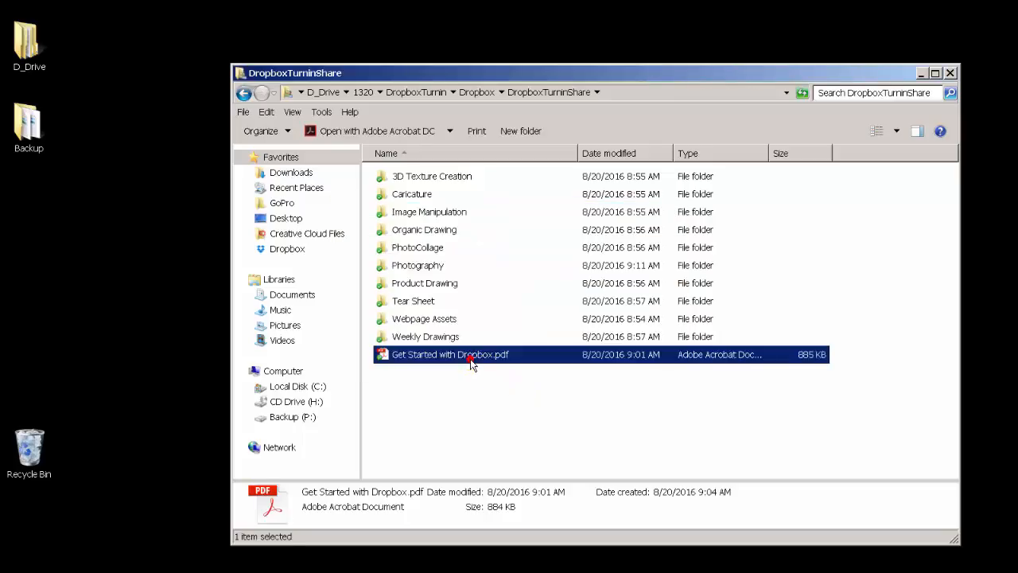
key("Delete")
key("Return")
left_click(467, 383)
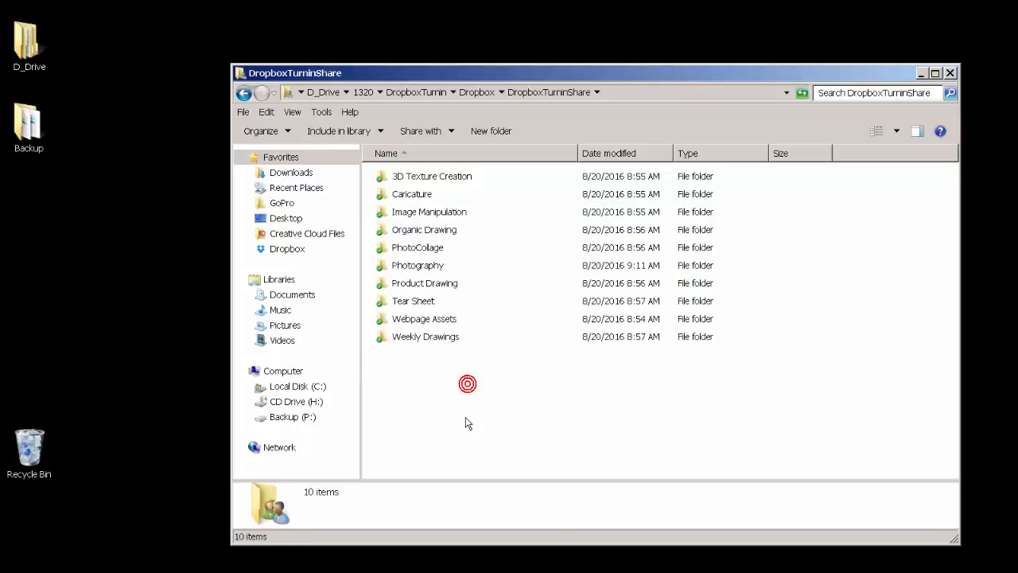
left_click_drag(467, 421, 400, 209)
left_click(423, 391)
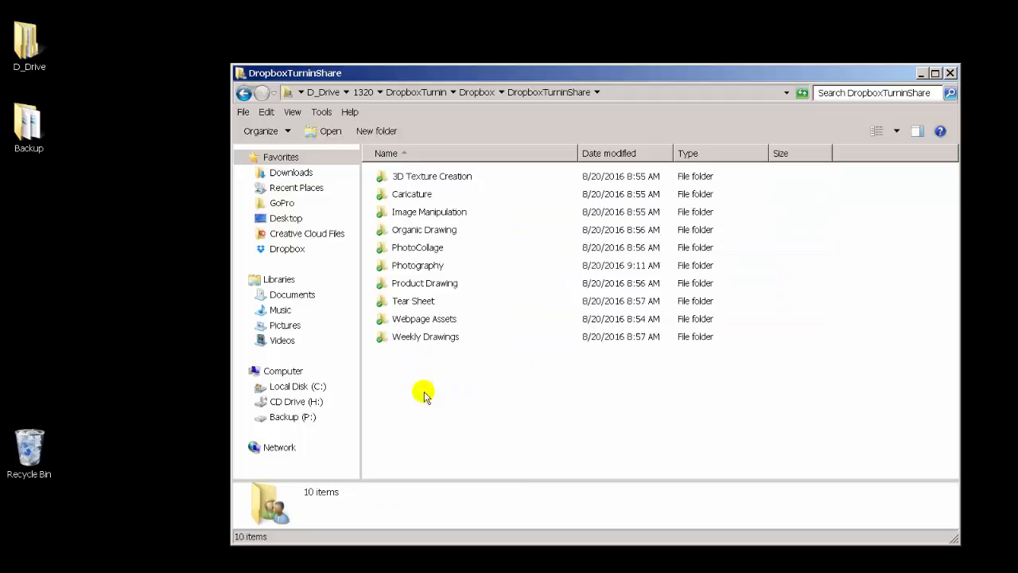
left_click(641, 422)
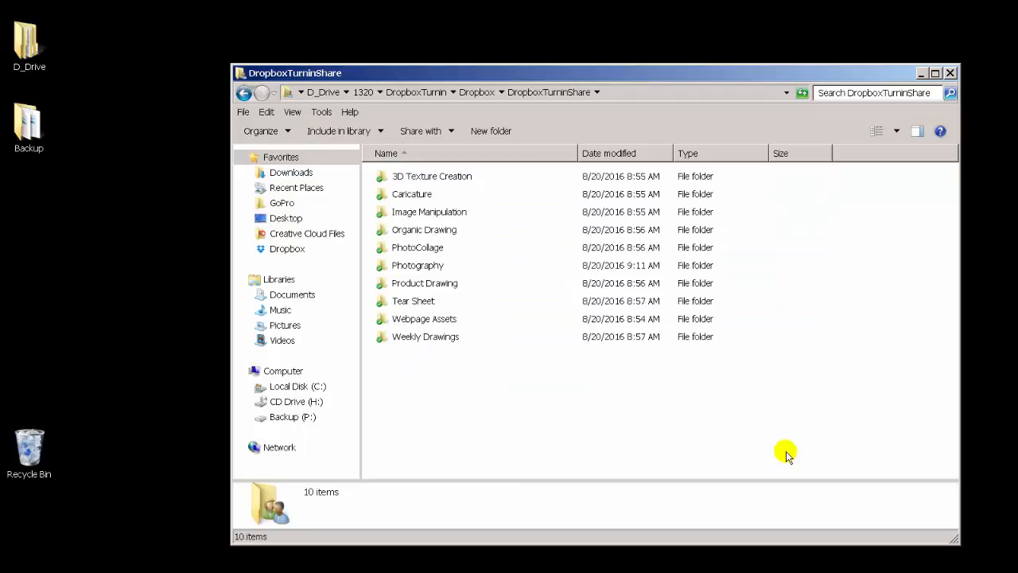